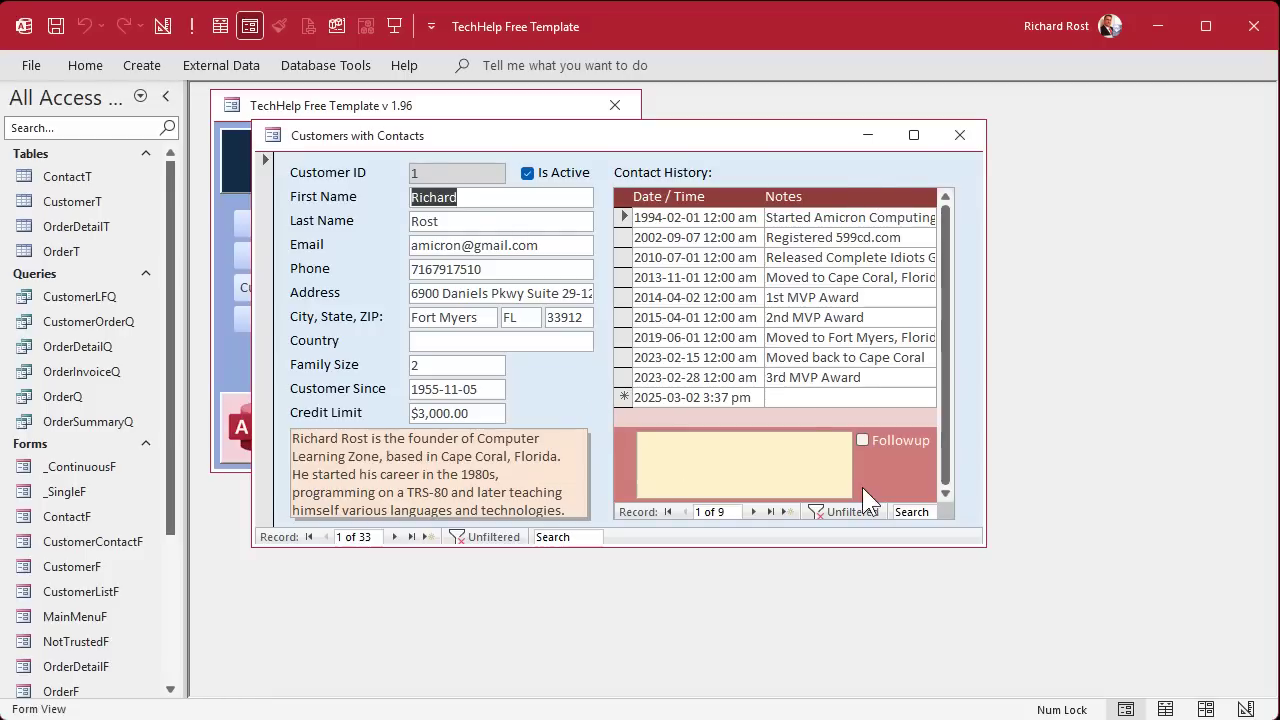
# Step: Tab through the customer fields past Family Size onto customer records 2 and 3
pyautogui.press('Tab')
pyautogui.press('Tab')
pyautogui.press('Tab')
pyautogui.press('Tab')
pyautogui.press('Tab')
pyautogui.press('Tab')
pyautogui.press('Tab')
pyautogui.press('Tab')
pyautogui.press('Tab')
pyautogui.press('Tab')
pyautogui.press('Tab')
pyautogui.press('Tab')
pyautogui.press('Tab')
pyautogui.press('Tab')
pyautogui.press('Tab')
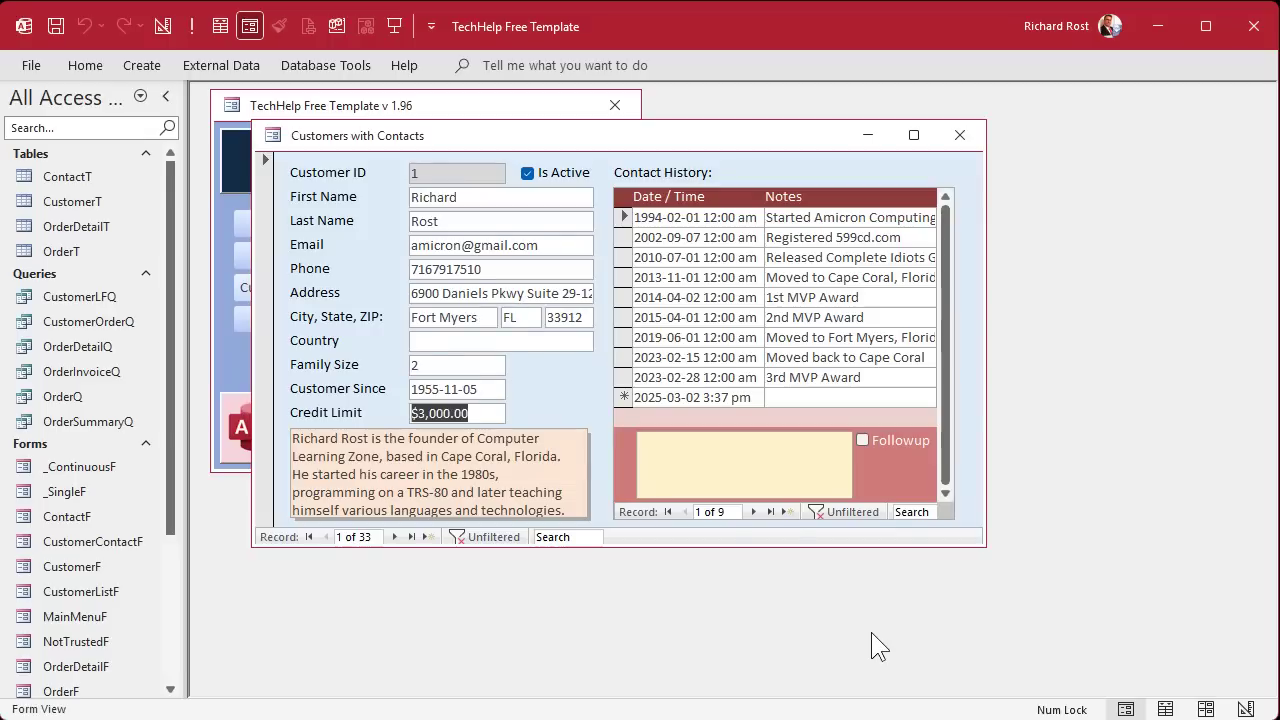
pyautogui.press('Tab')
pyautogui.press('Tab')
pyautogui.press('Tab')
pyautogui.press('Tab')
pyautogui.press('Tab')
pyautogui.press('Tab')
pyautogui.press('Tab')
pyautogui.press('Tab')
pyautogui.press('Tab')
pyautogui.press('Tab')
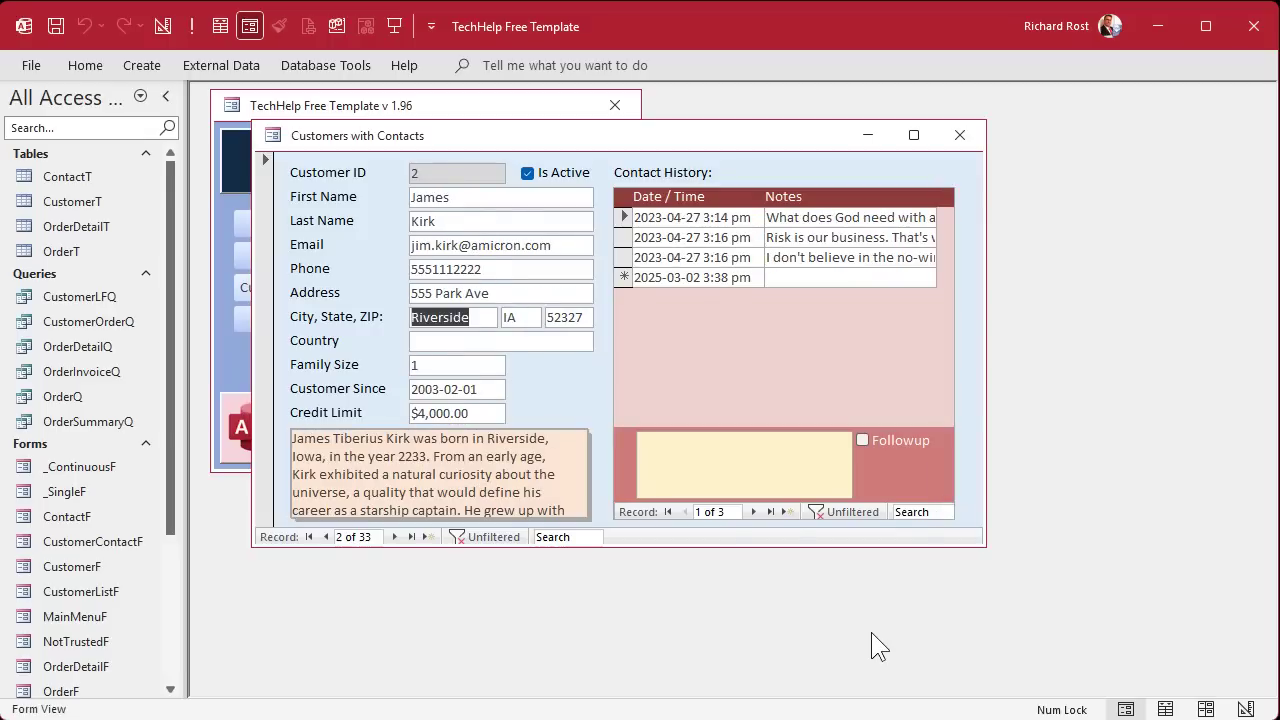
pyautogui.press('Tab')
pyautogui.press('Tab')
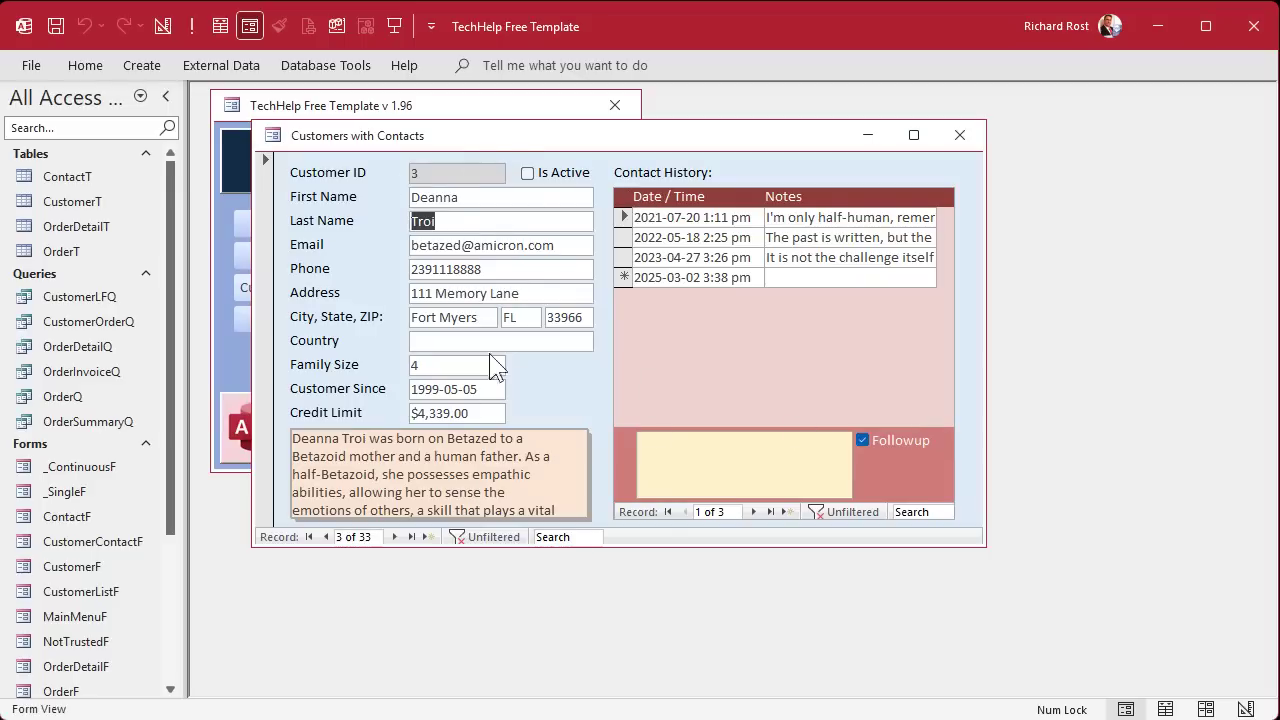
# Step: Switch the form to Design View and select the Contact History subform control
pyautogui.rightClick(688, 135)
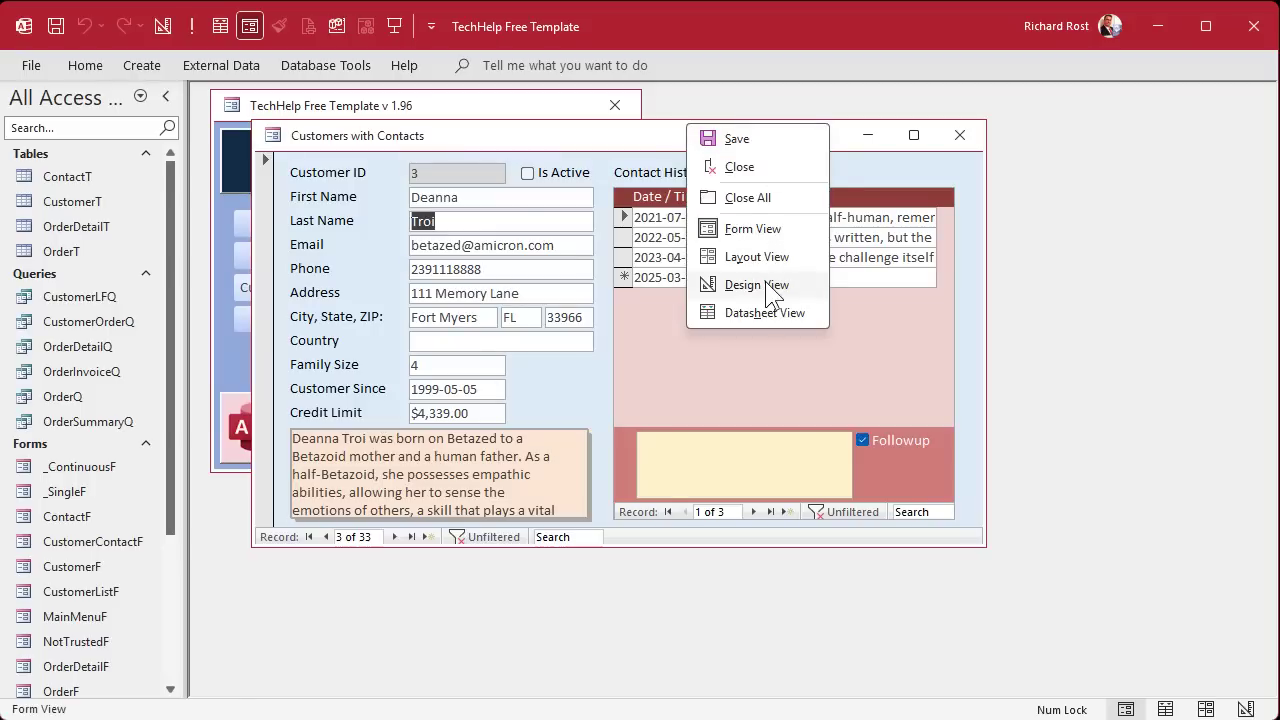
pyautogui.click(690, 287)
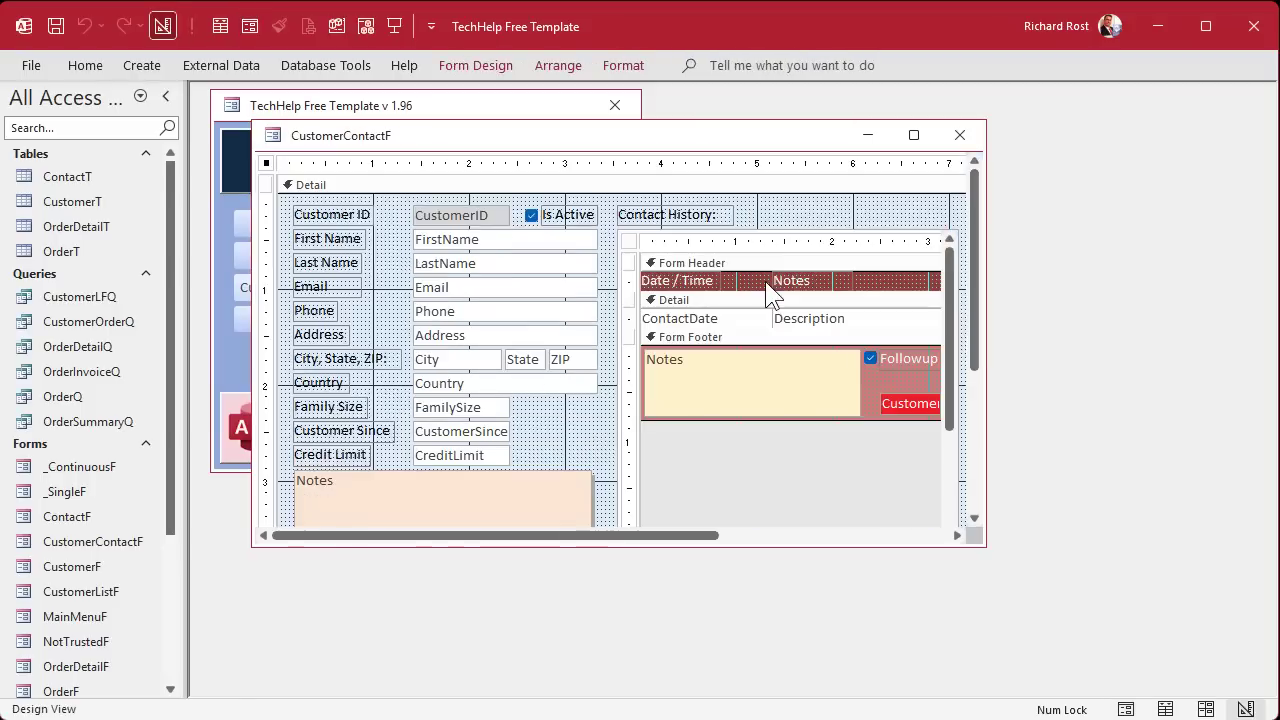
pyautogui.click(757, 230)
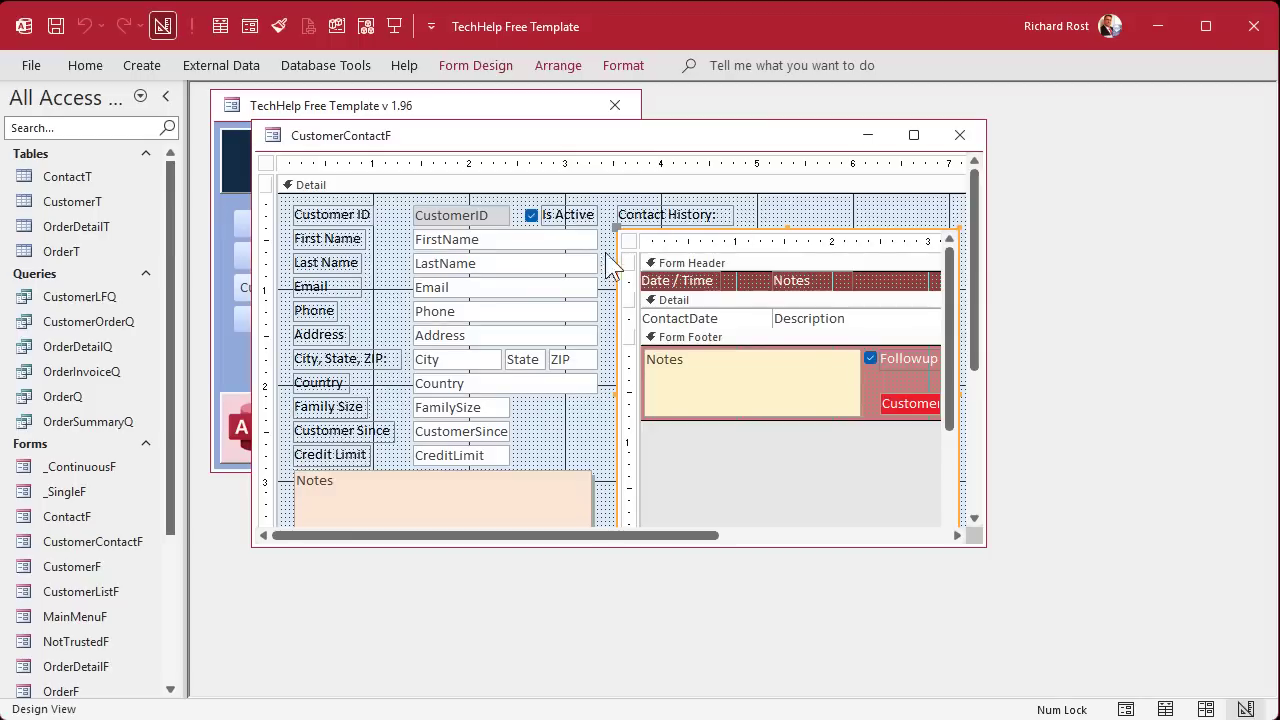
pyautogui.click(683, 276)
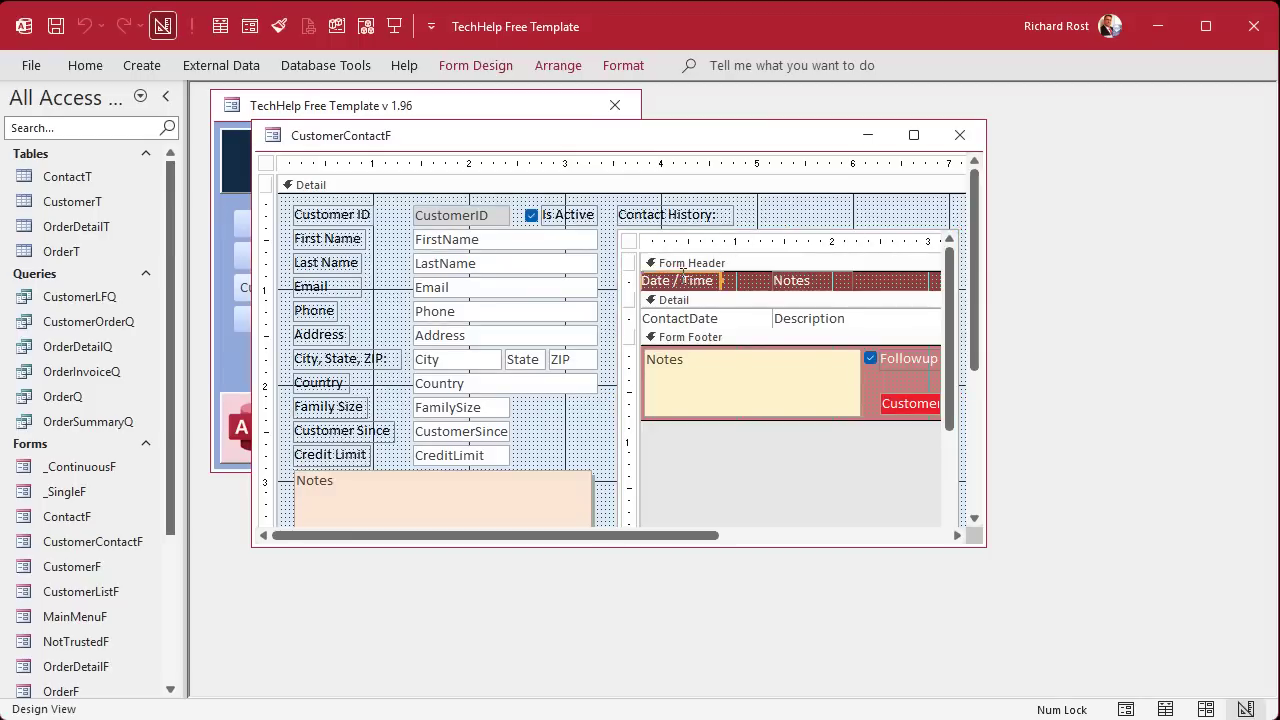
pyautogui.click(781, 230)
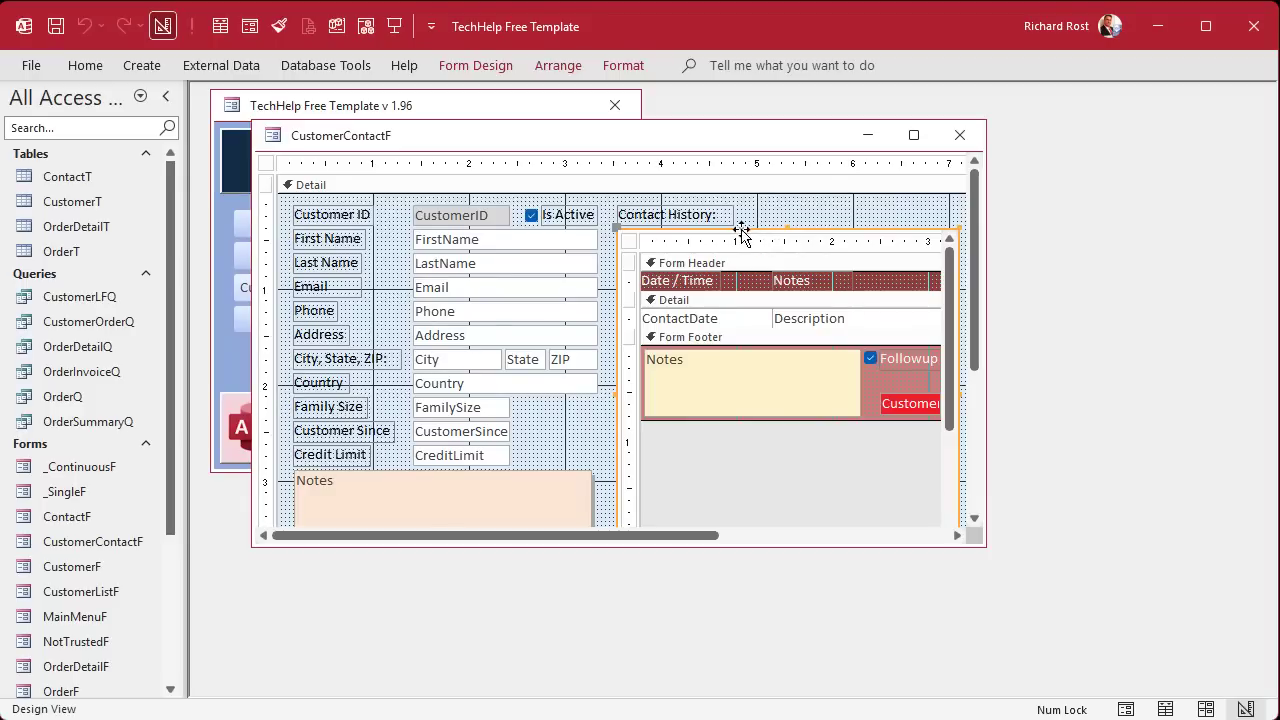
# Step: Set the subform's Tab Stop property to Yes and close the Property Sheet
pyautogui.doubleClick(741, 232)
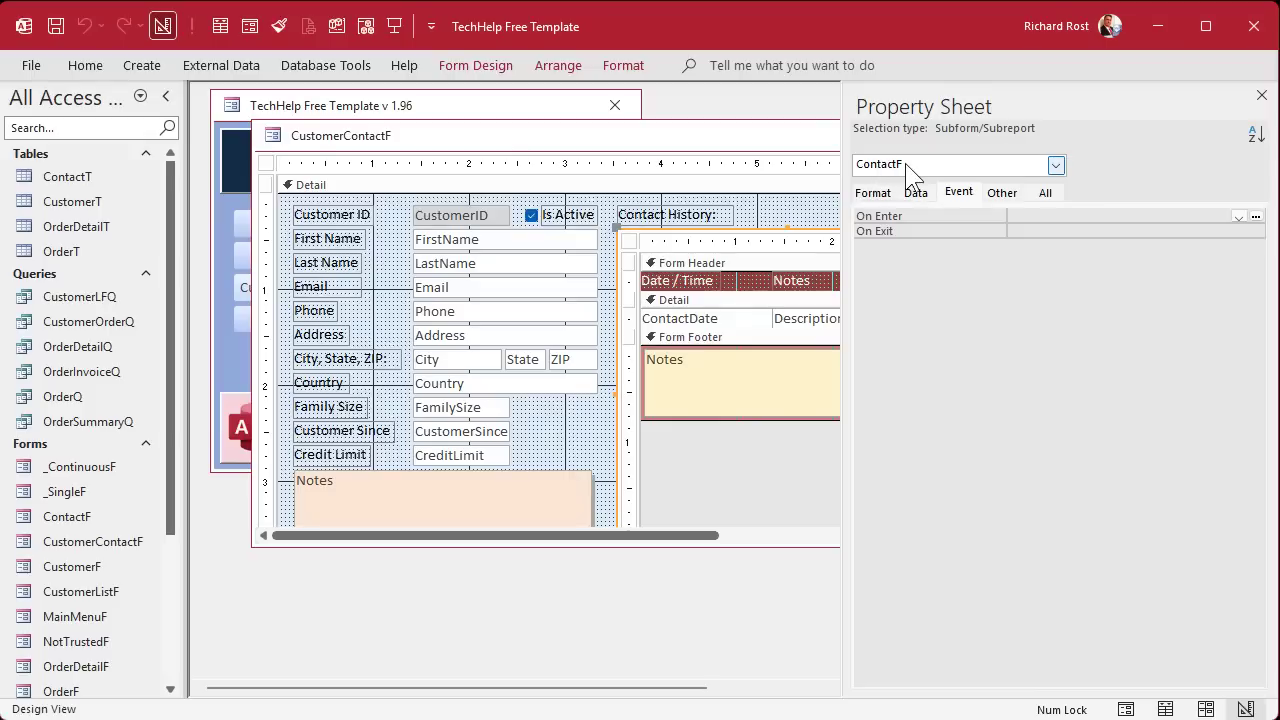
pyautogui.click(1008, 193)
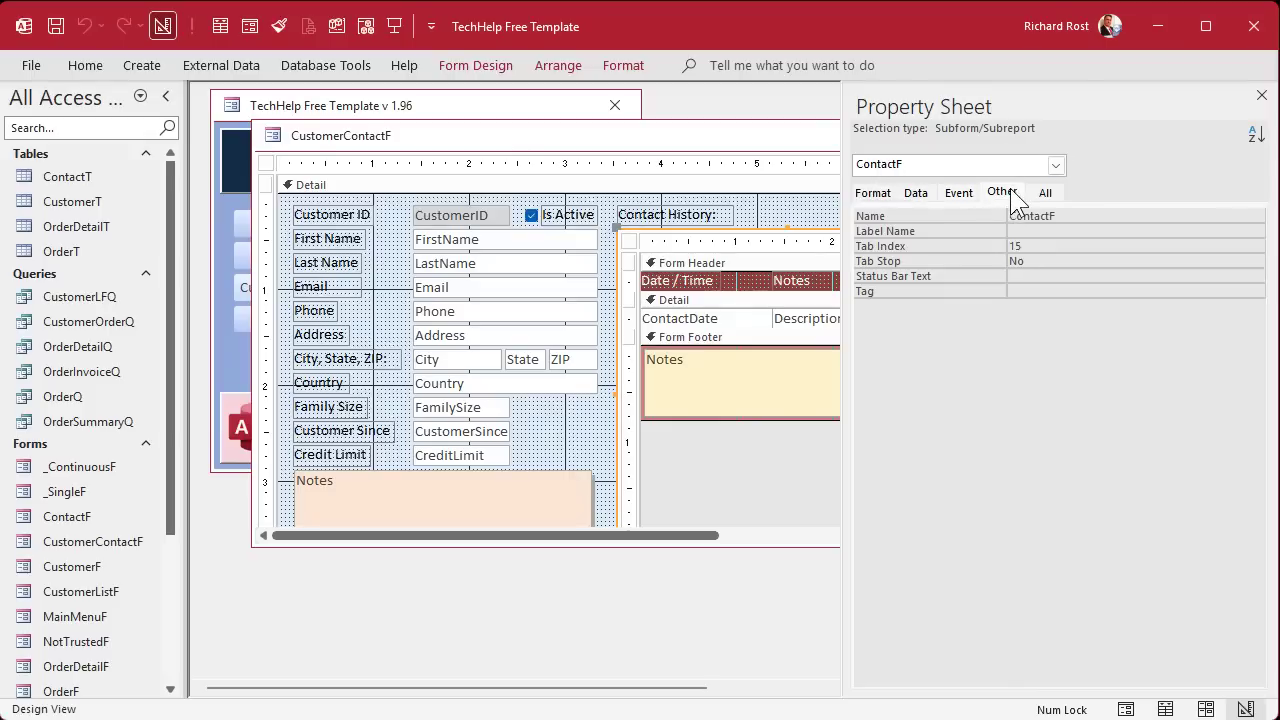
pyautogui.doubleClick(1048, 259)
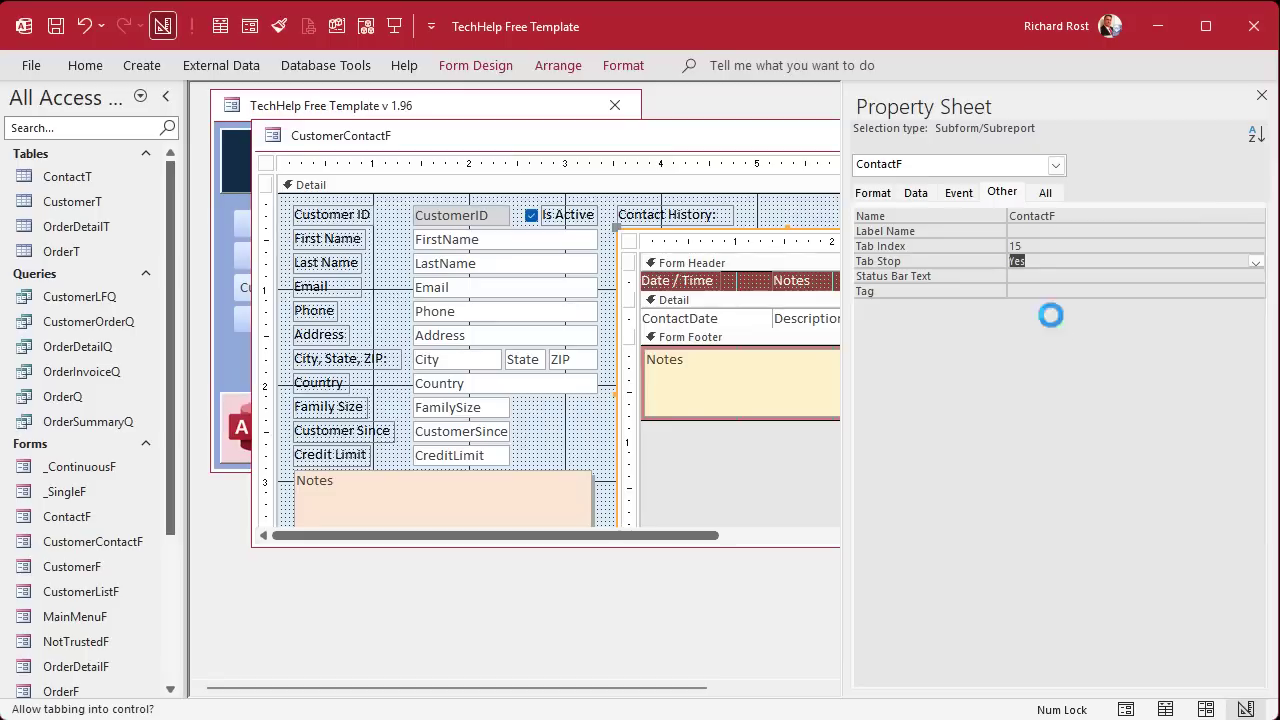
pyautogui.click(1261, 95)
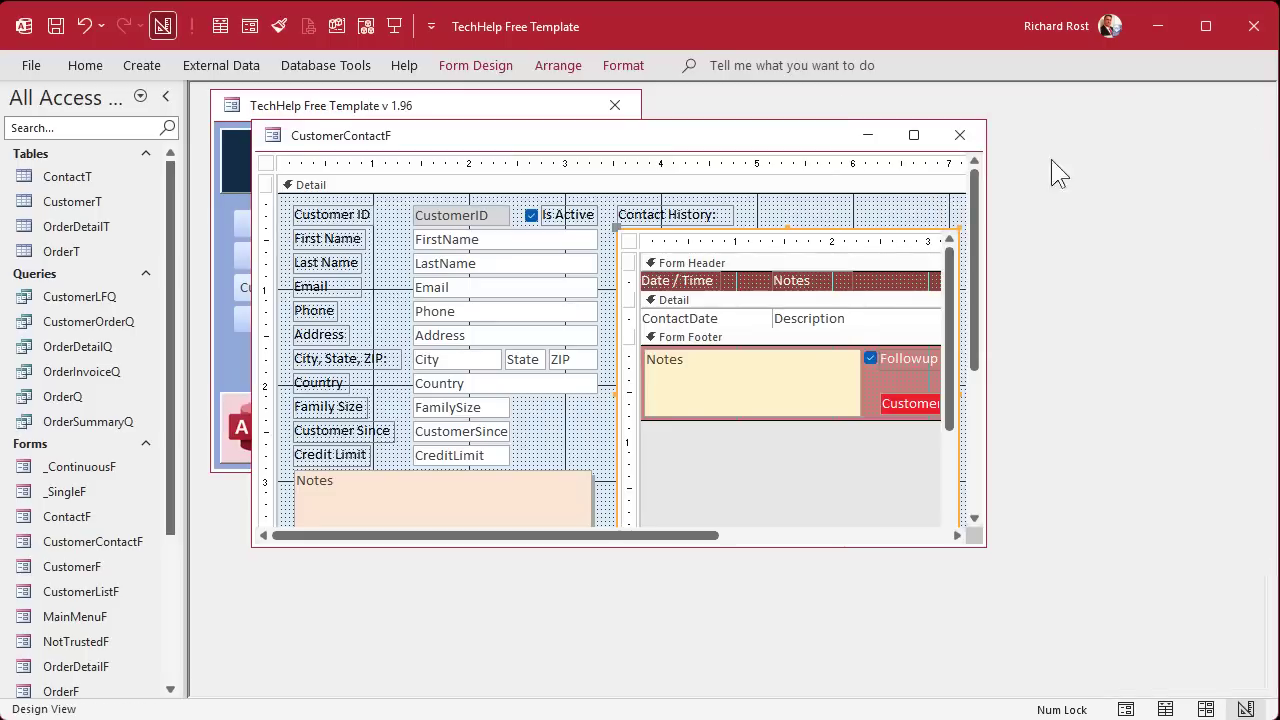
# Step: Reopen Customers with Contacts and tab through the fields and contact rows on to record 2
pyautogui.click(960, 135)
pyautogui.click(296, 287)
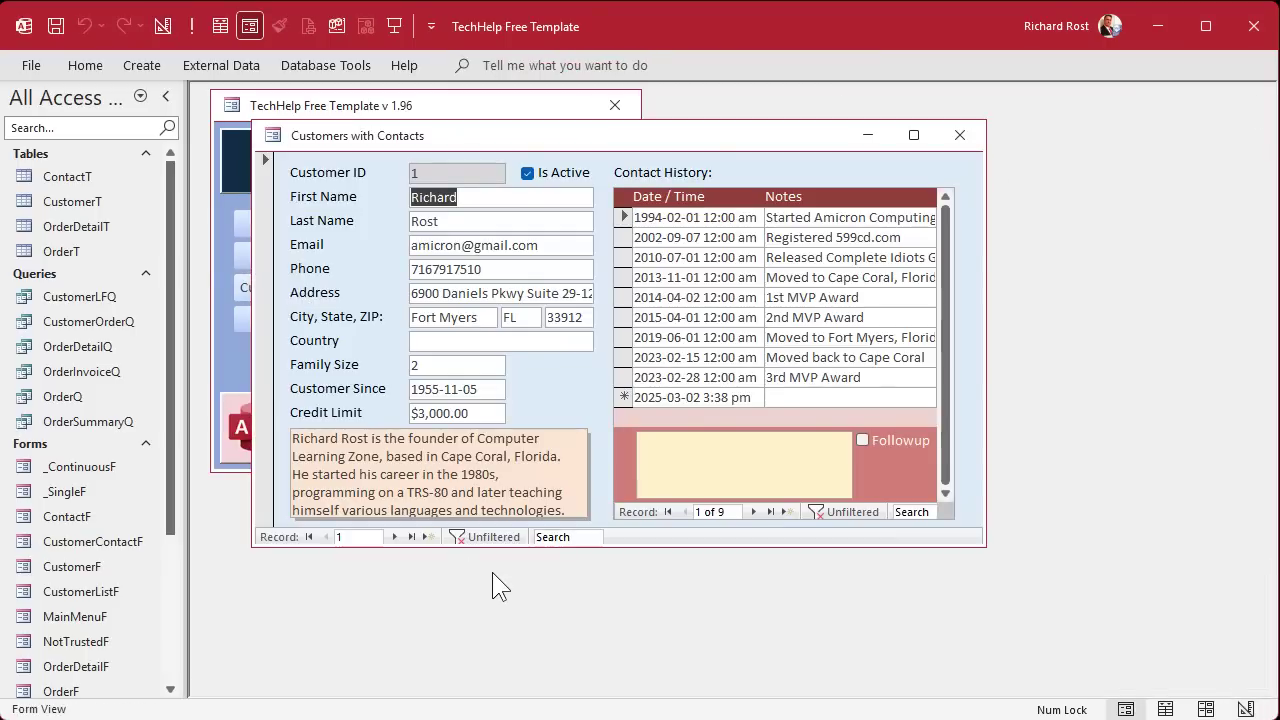
pyautogui.press('Tab')
pyautogui.press('Tab')
pyautogui.press('Tab')
pyautogui.press('Tab')
pyautogui.press('Tab')
pyautogui.press('Tab')
pyautogui.press('Tab')
pyautogui.press('Tab')
pyautogui.press('Tab')
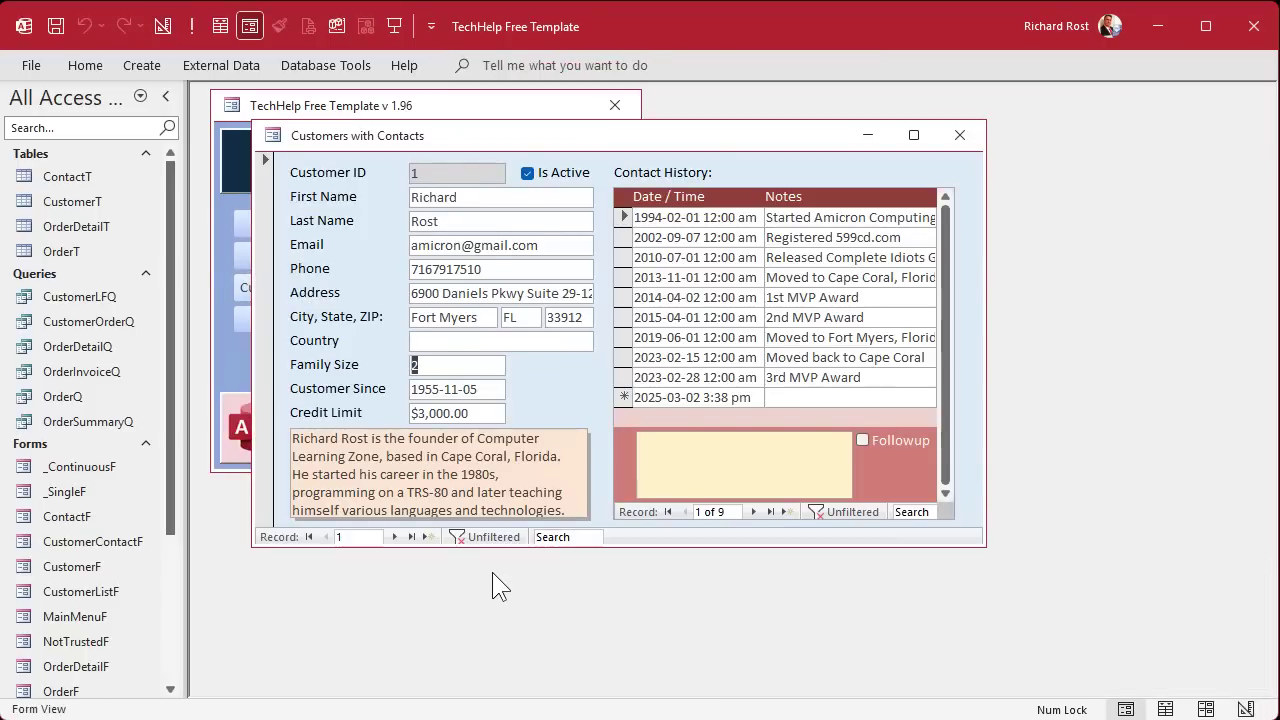
pyautogui.press('Tab')
pyautogui.press('Tab')
pyautogui.press('Tab')
pyautogui.press('Tab')
pyautogui.press('Tab')
pyautogui.press('Tab')
pyautogui.press('Tab')
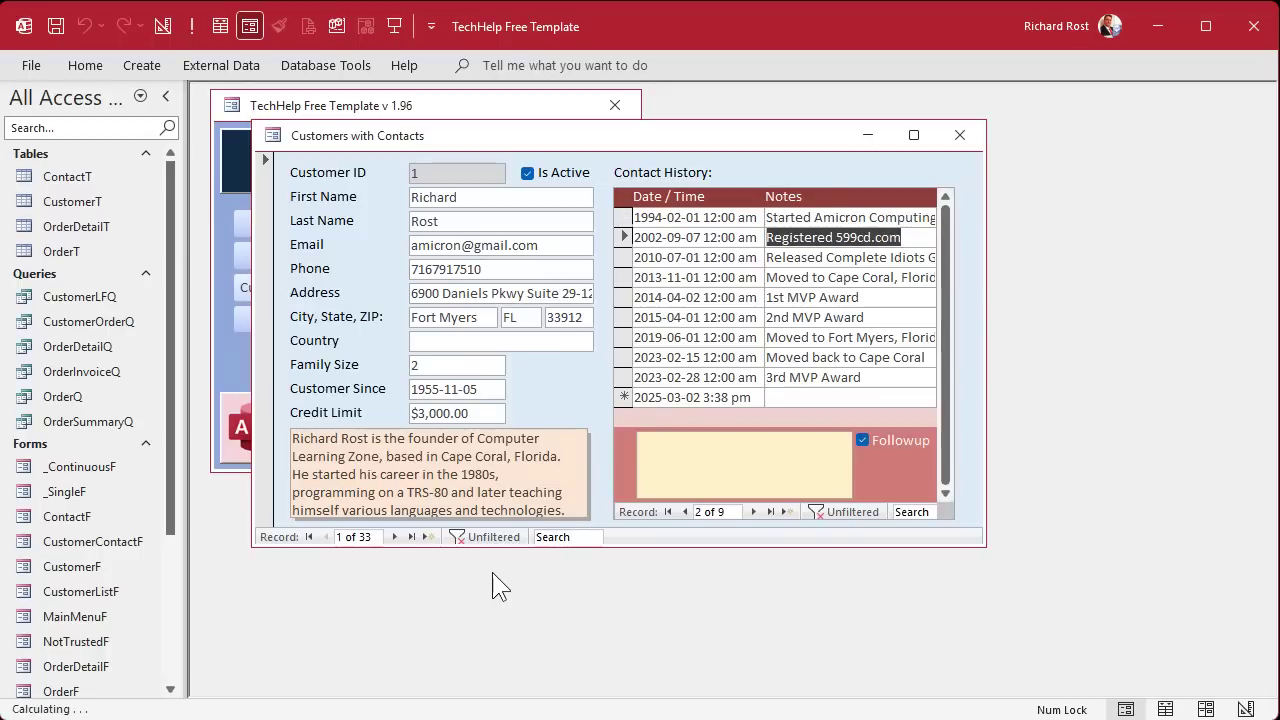
pyautogui.press('Down')
pyautogui.press('Down')
pyautogui.press('Down')
pyautogui.press('Down')
pyautogui.press('Down')
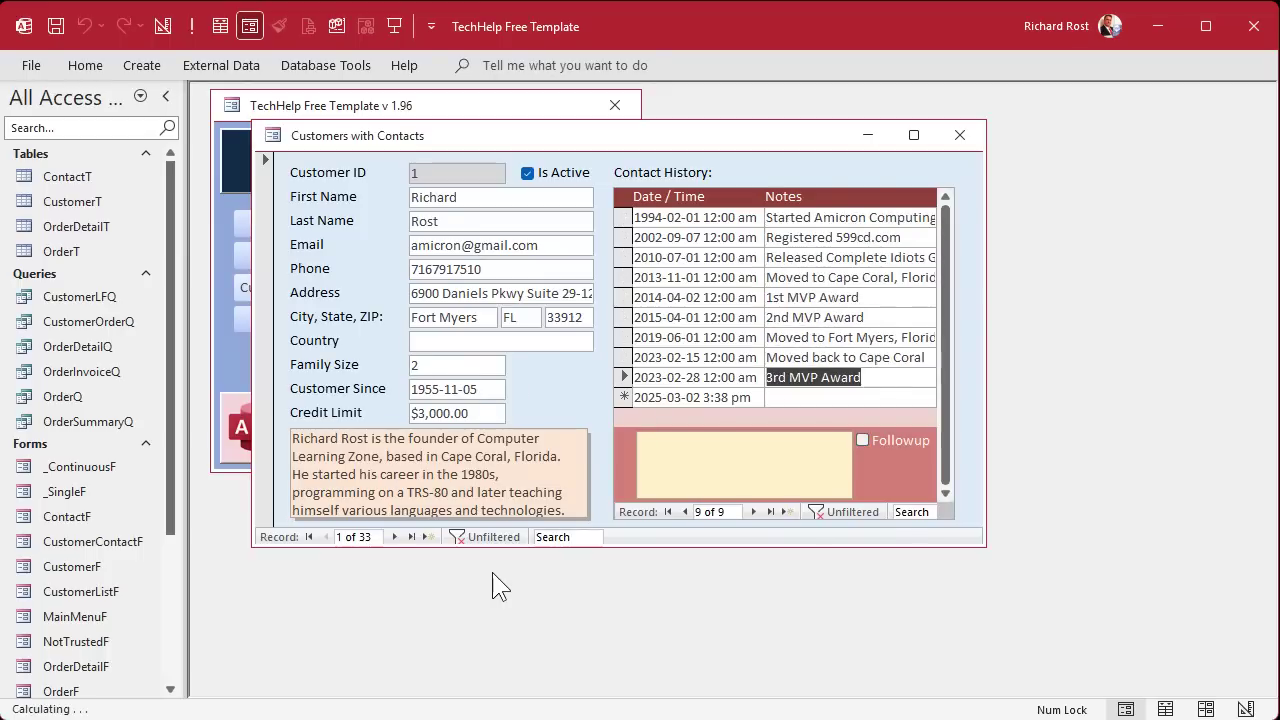
pyautogui.press('Down')
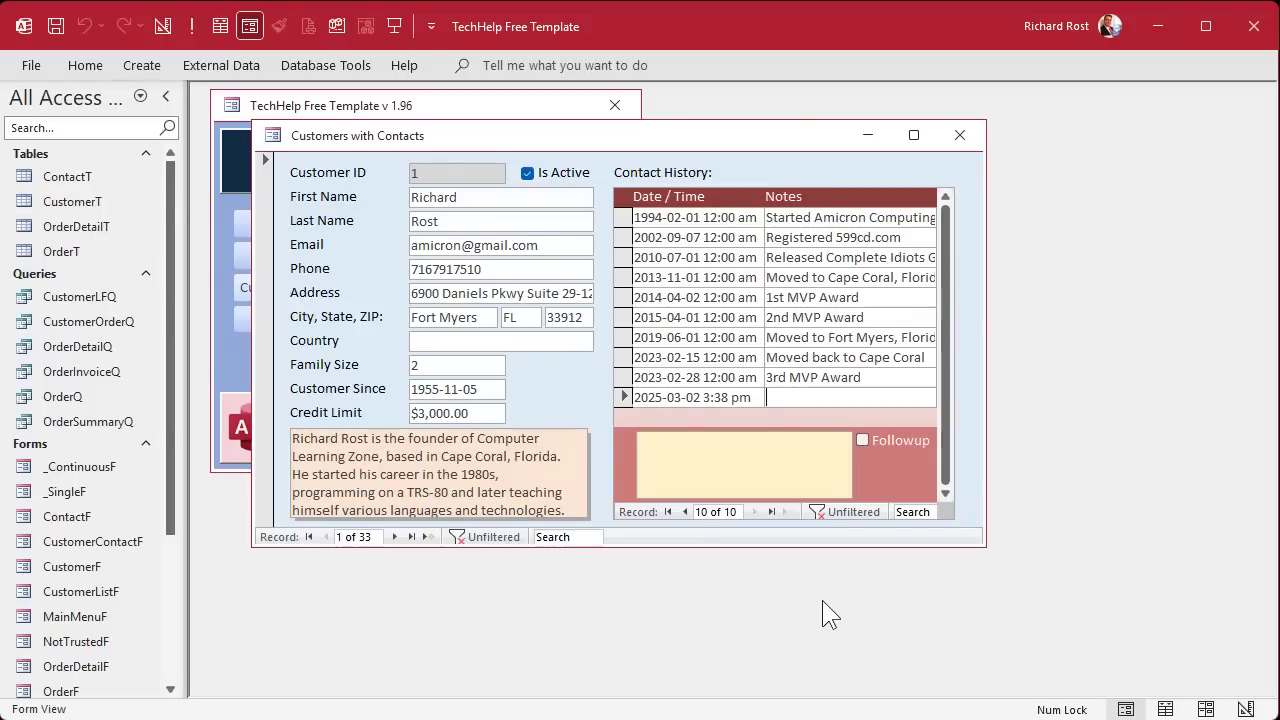
pyautogui.hotkey('ctrl', 'Tab')
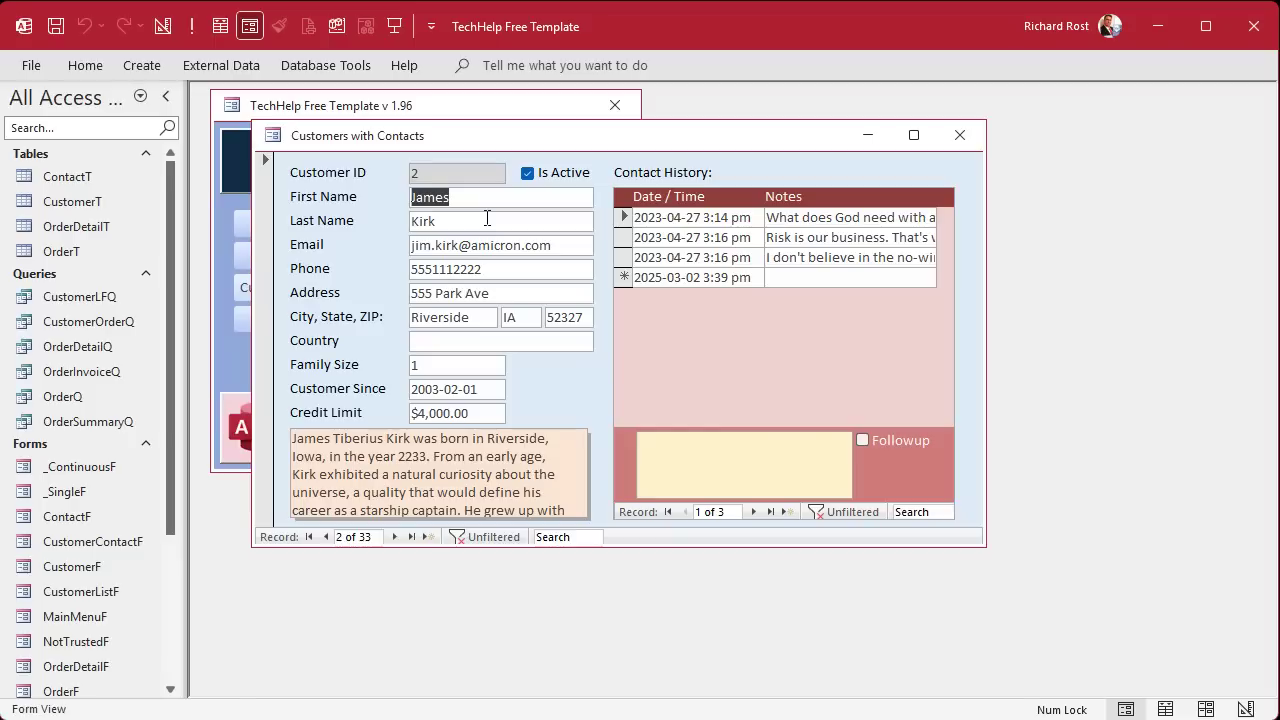
# Step: Open the plain Customers form, tab through its fields onto the next record, then close it
pyautogui.click(434, 106)
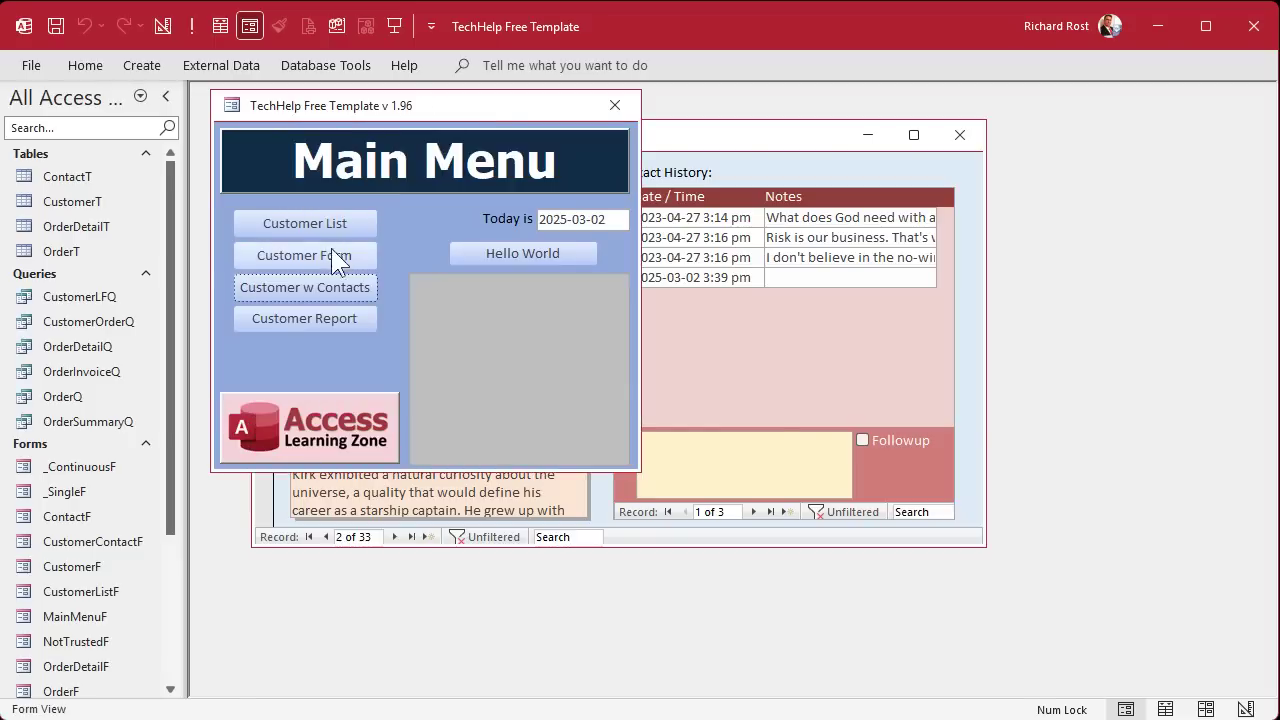
pyautogui.click(331, 248)
pyautogui.press('Tab')
pyautogui.press('Tab')
pyautogui.press('Tab')
pyautogui.press('Tab')
pyautogui.press('Tab')
pyautogui.press('Tab')
pyautogui.press('Tab')
pyautogui.press('Tab')
pyautogui.press('Tab')
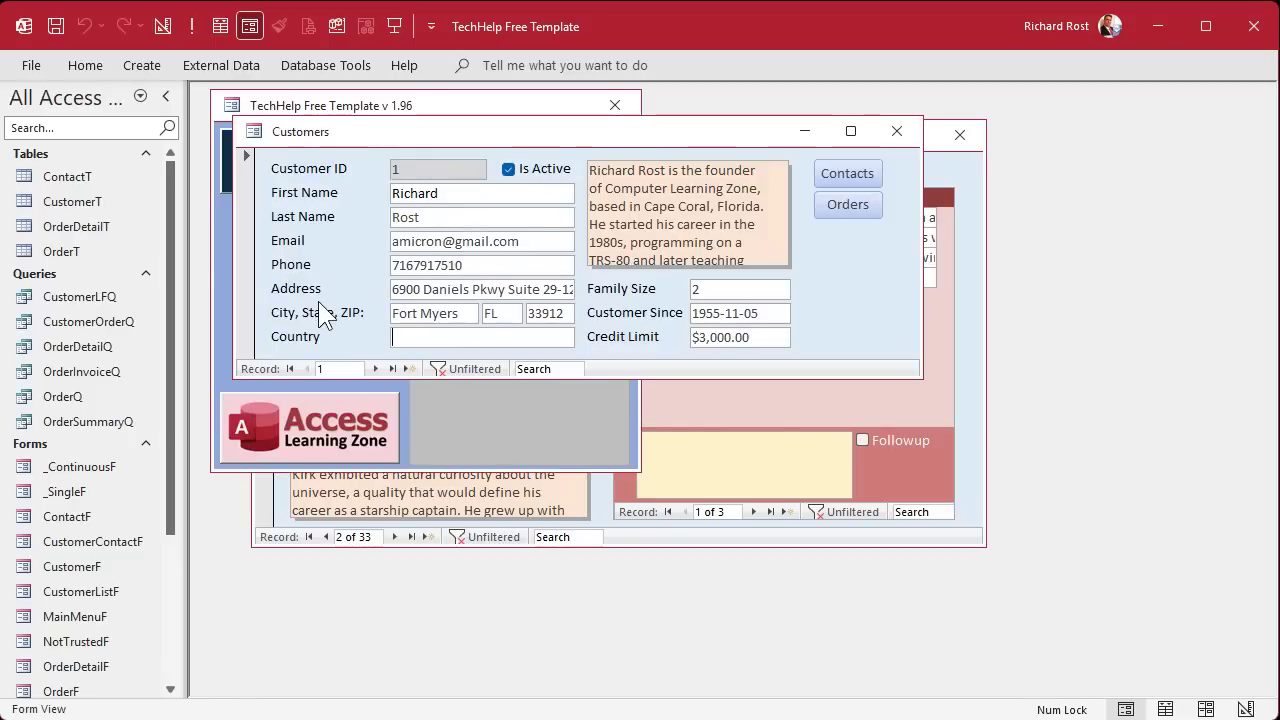
pyautogui.press('Tab')
pyautogui.press('Tab')
pyautogui.press('Tab')
pyautogui.press('Tab')
pyautogui.press('Tab')
pyautogui.press('Tab')
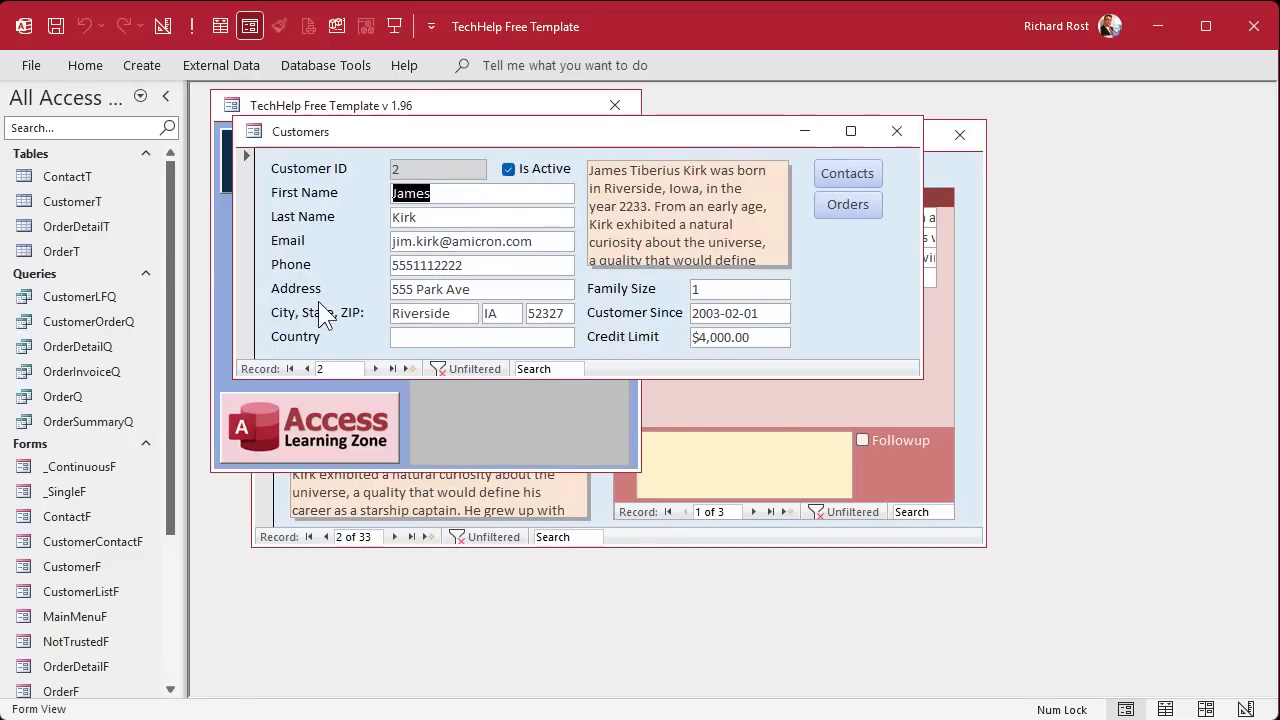
pyautogui.press('Tab')
pyautogui.press('Tab')
pyautogui.press('Tab')
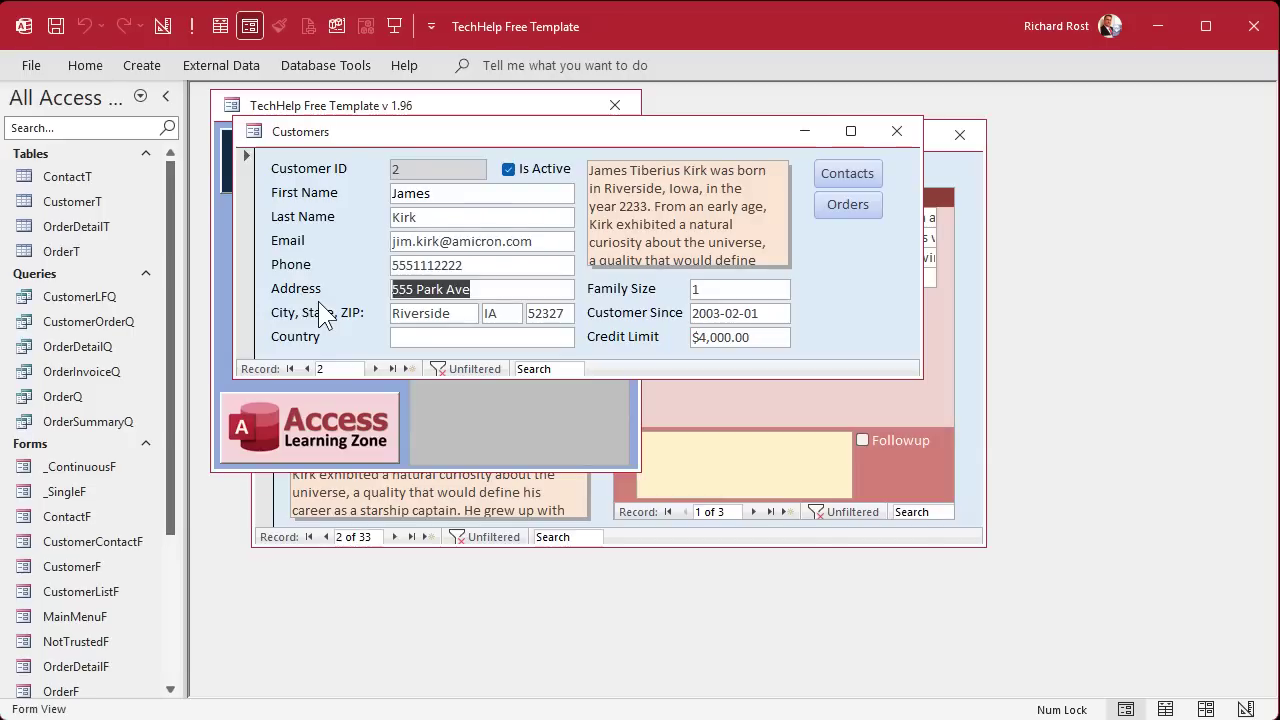
pyautogui.click(897, 131)
# Step: From the new contact's empty Notes cell, Ctrl+Tab on to customer record 3
pyautogui.click(797, 141)
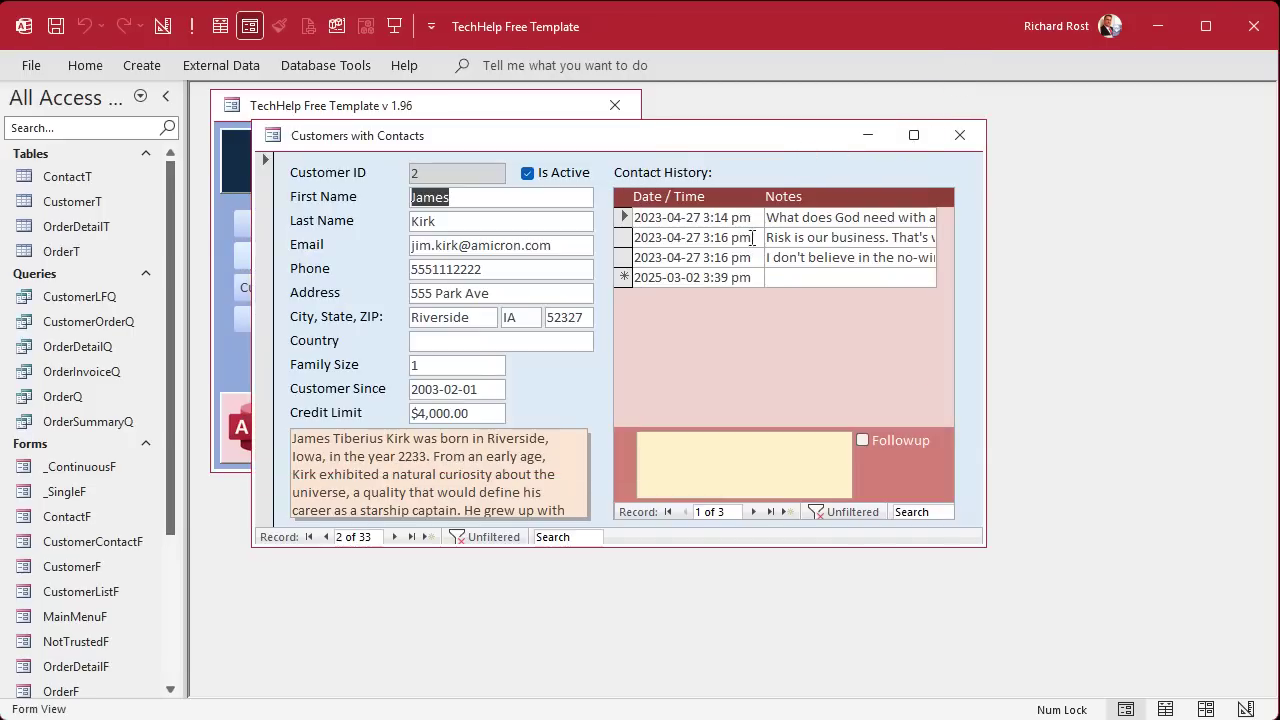
pyautogui.click(820, 277)
pyautogui.hotkey('ctrl', 'Tab')
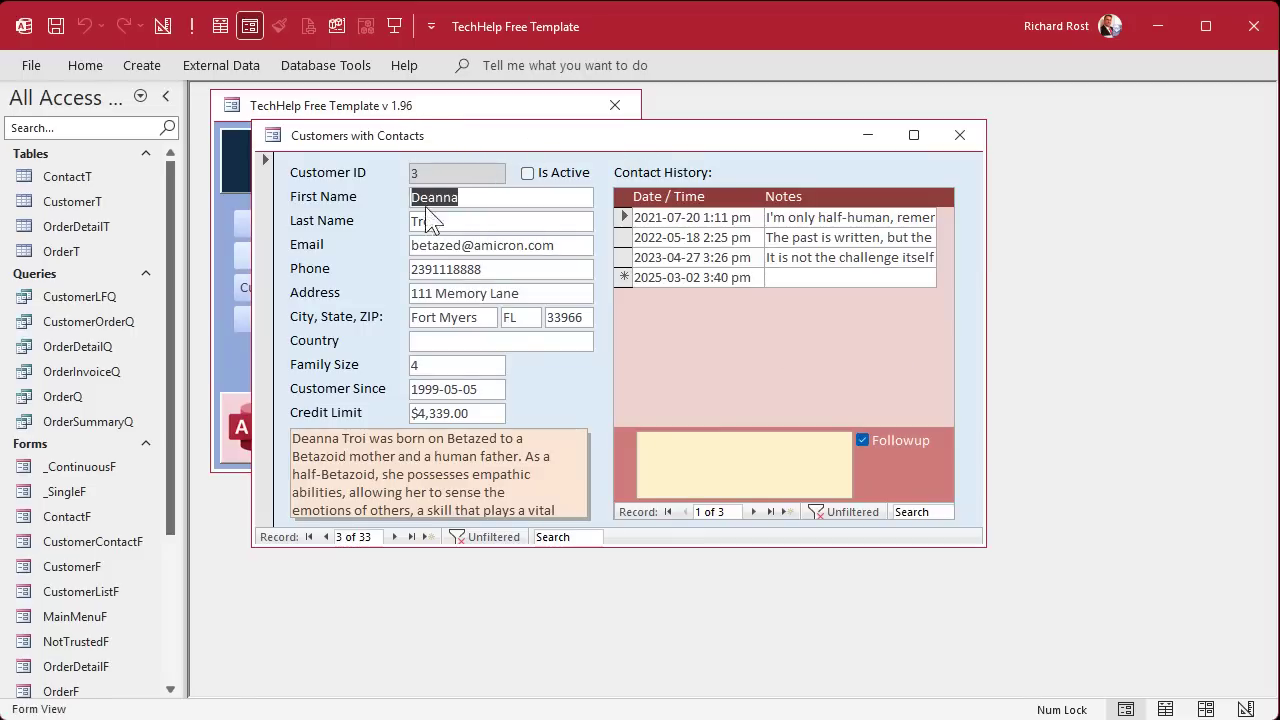
# Step: Set the CustomerContactF form's Cycle property to Current Record and close its design
pyautogui.rightClick(483, 142)
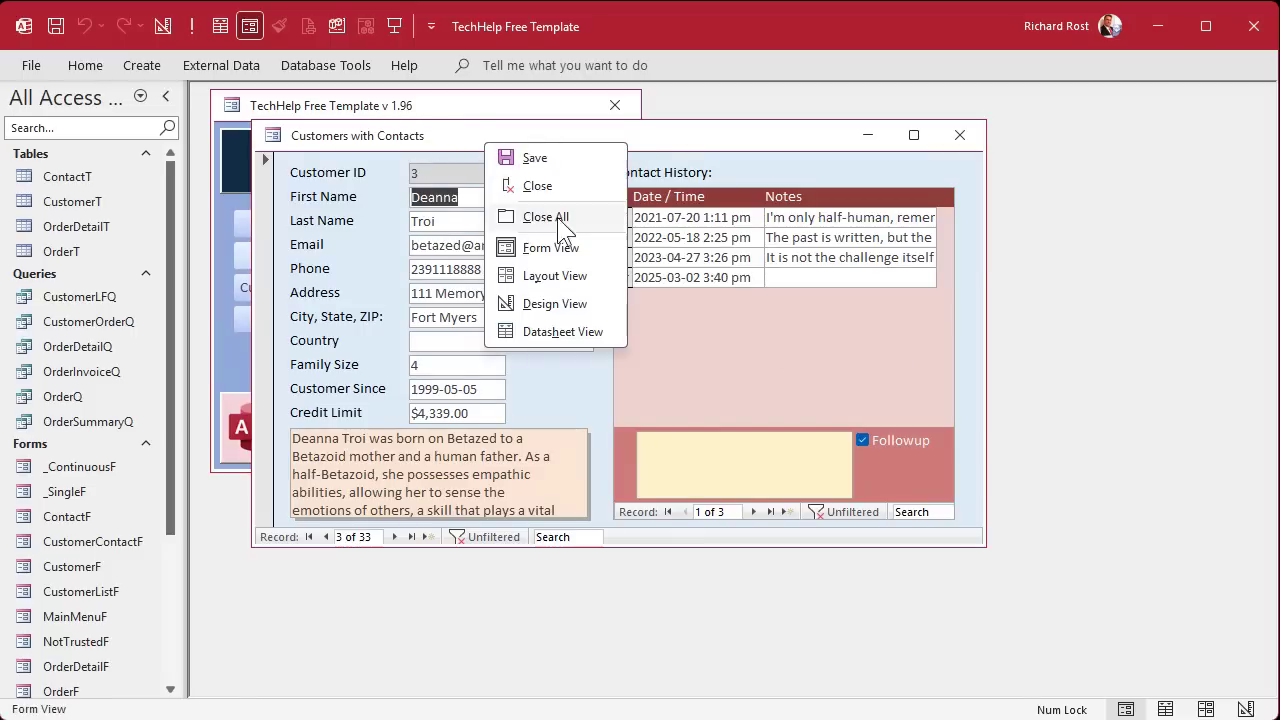
pyautogui.click(548, 300)
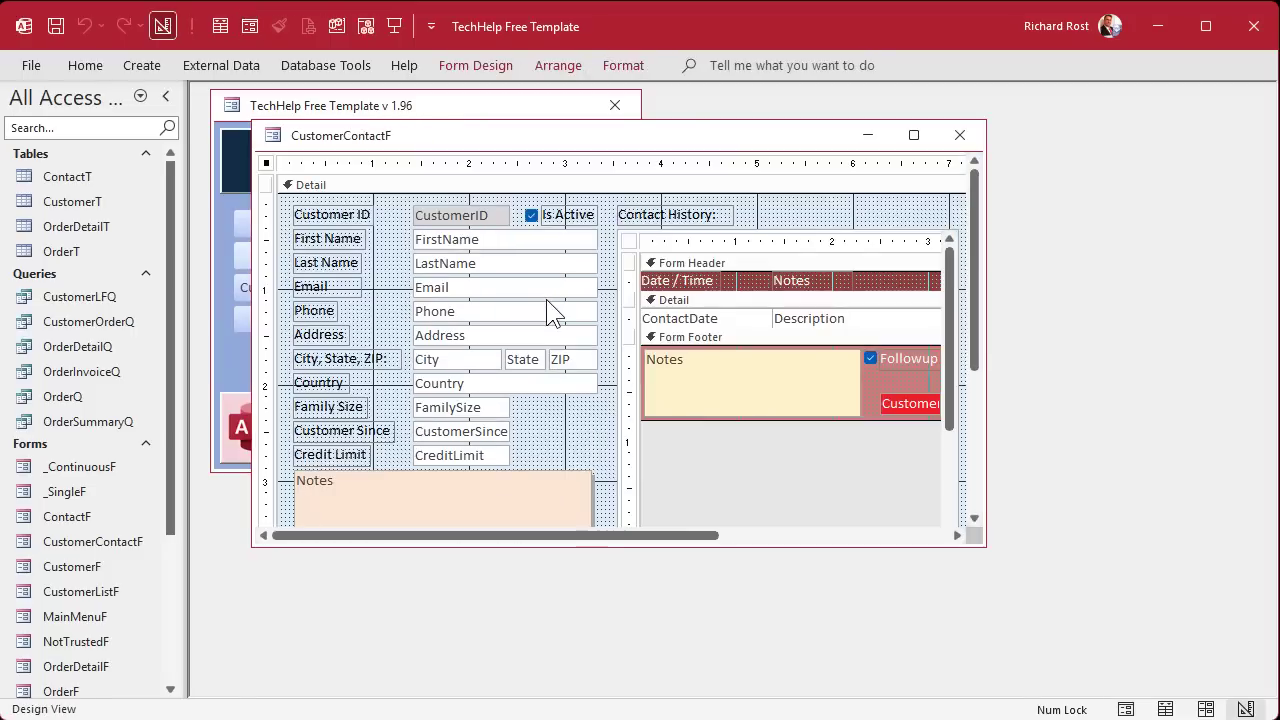
pyautogui.doubleClick(267, 163)
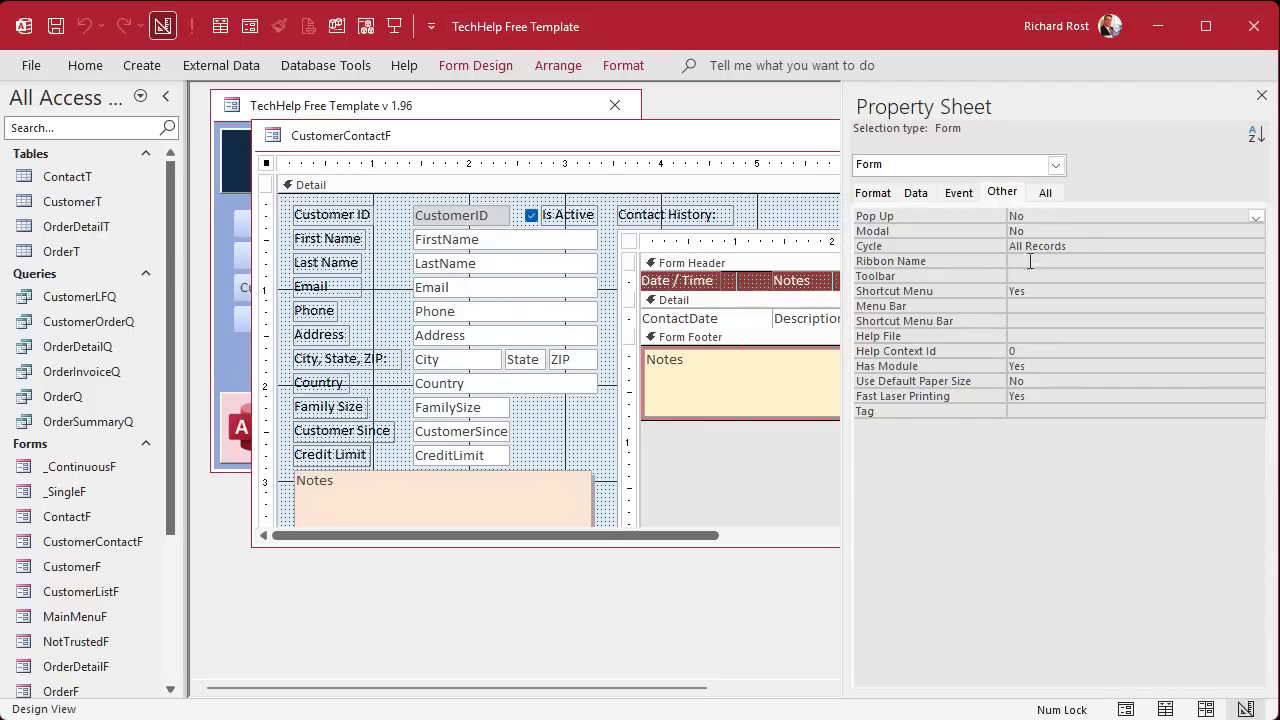
pyautogui.doubleClick(1105, 247)
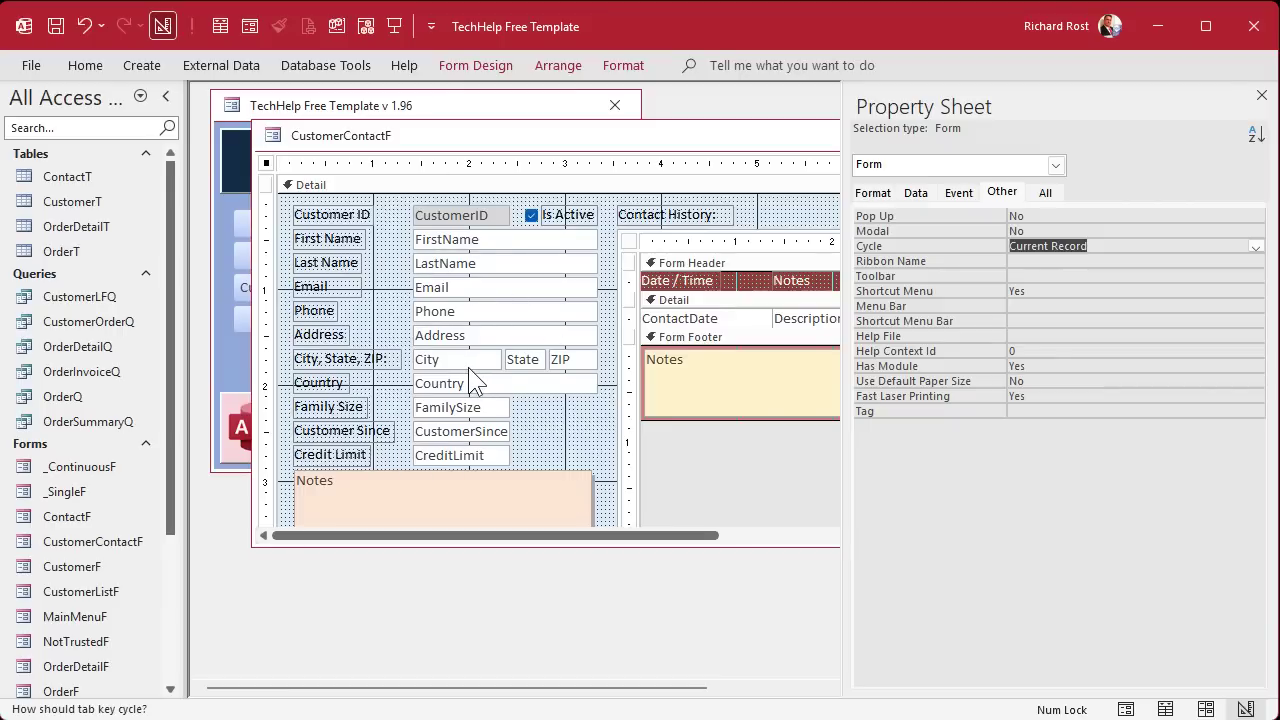
pyautogui.click(1262, 105)
pyautogui.click(960, 134)
# Step: Open Customers with Contacts and tab through customer fields, the new contact record, and back
pyautogui.click(352, 289)
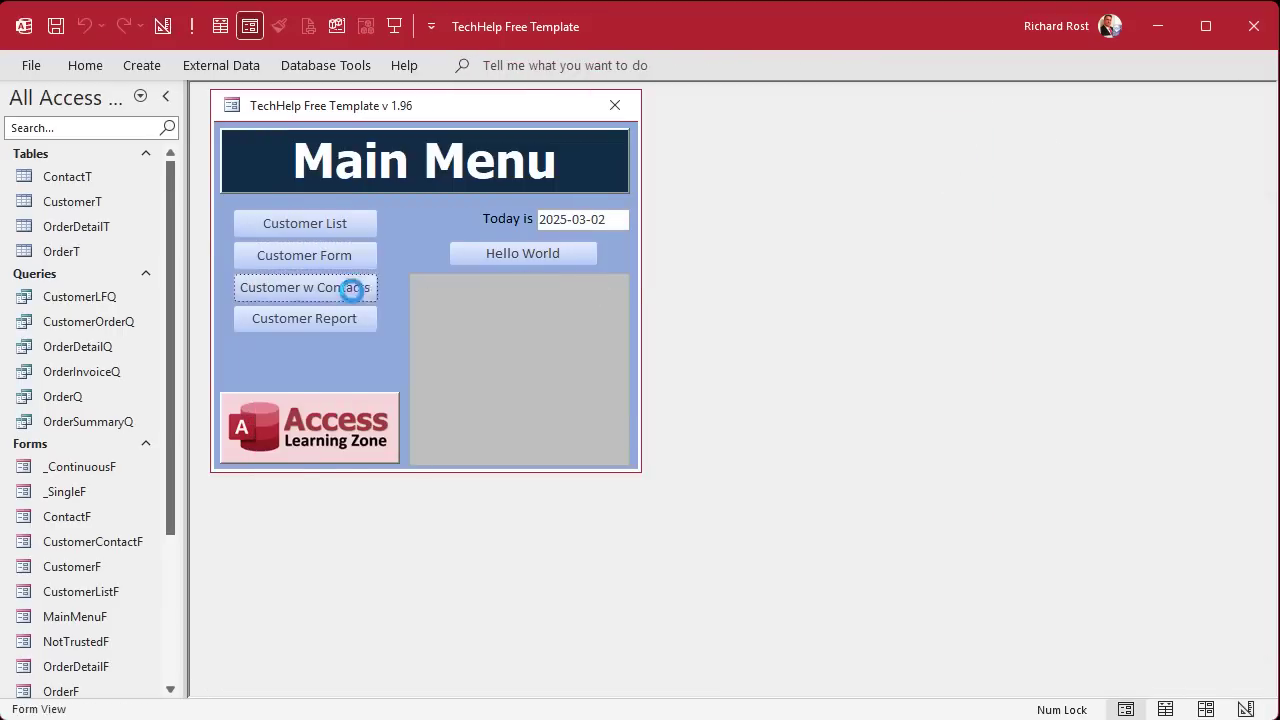
pyautogui.press('Tab')
pyautogui.press('Tab')
pyautogui.press('Tab')
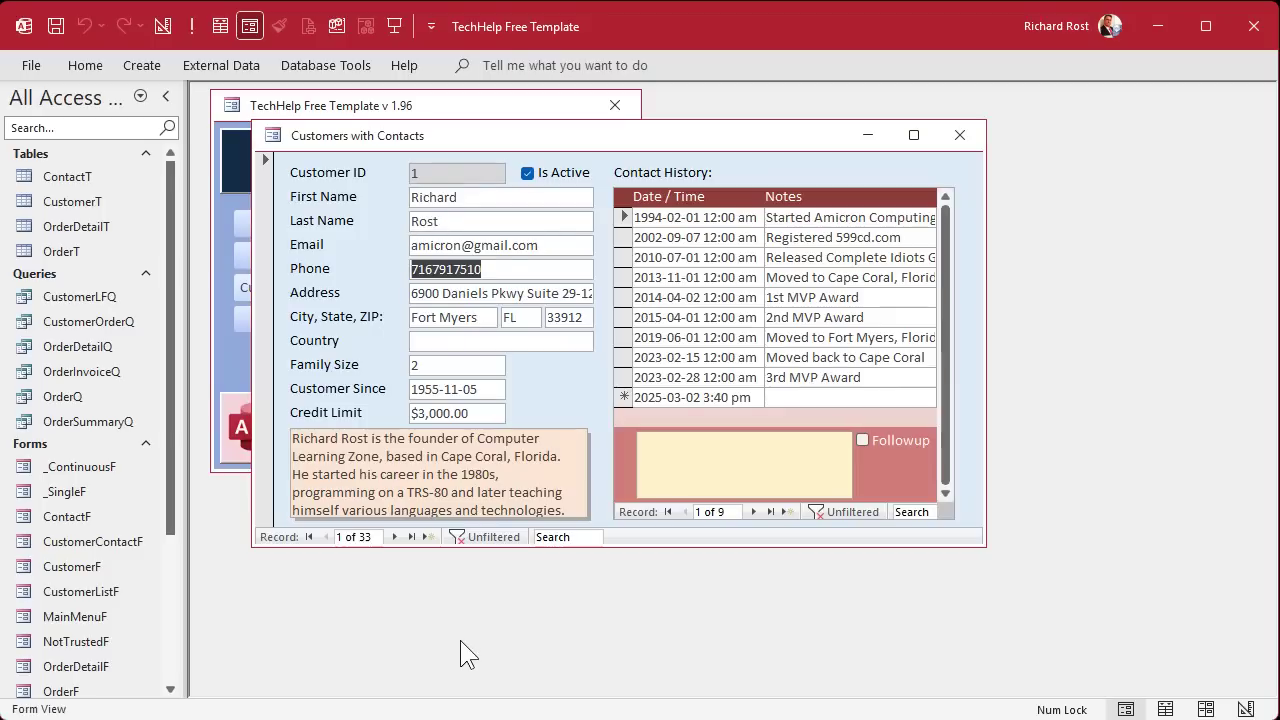
pyautogui.press('Tab')
pyautogui.press('Tab')
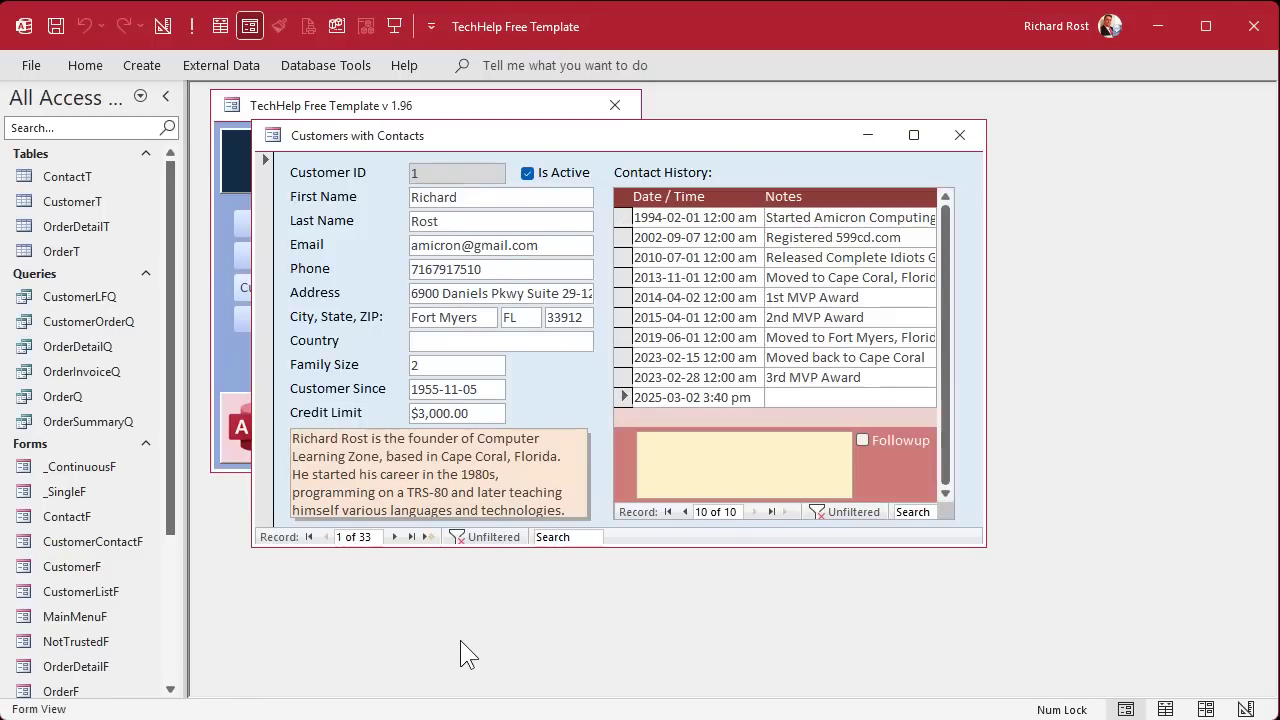
pyautogui.hotkey('ctrl', 'Tab')
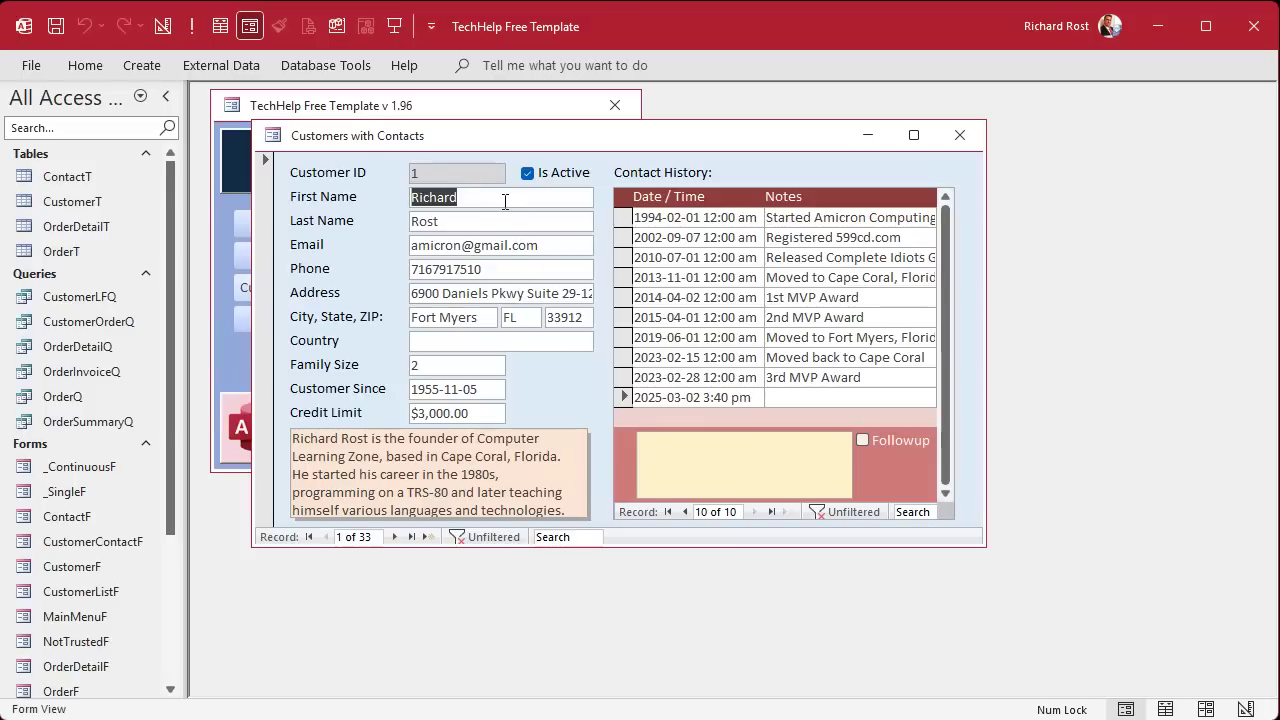
pyautogui.press('Tab')
pyautogui.press('Tab')
pyautogui.press('Tab')
pyautogui.press('Tab')
pyautogui.press('Tab')
pyautogui.press('Tab')
pyautogui.press('Tab')
pyautogui.press('Tab')
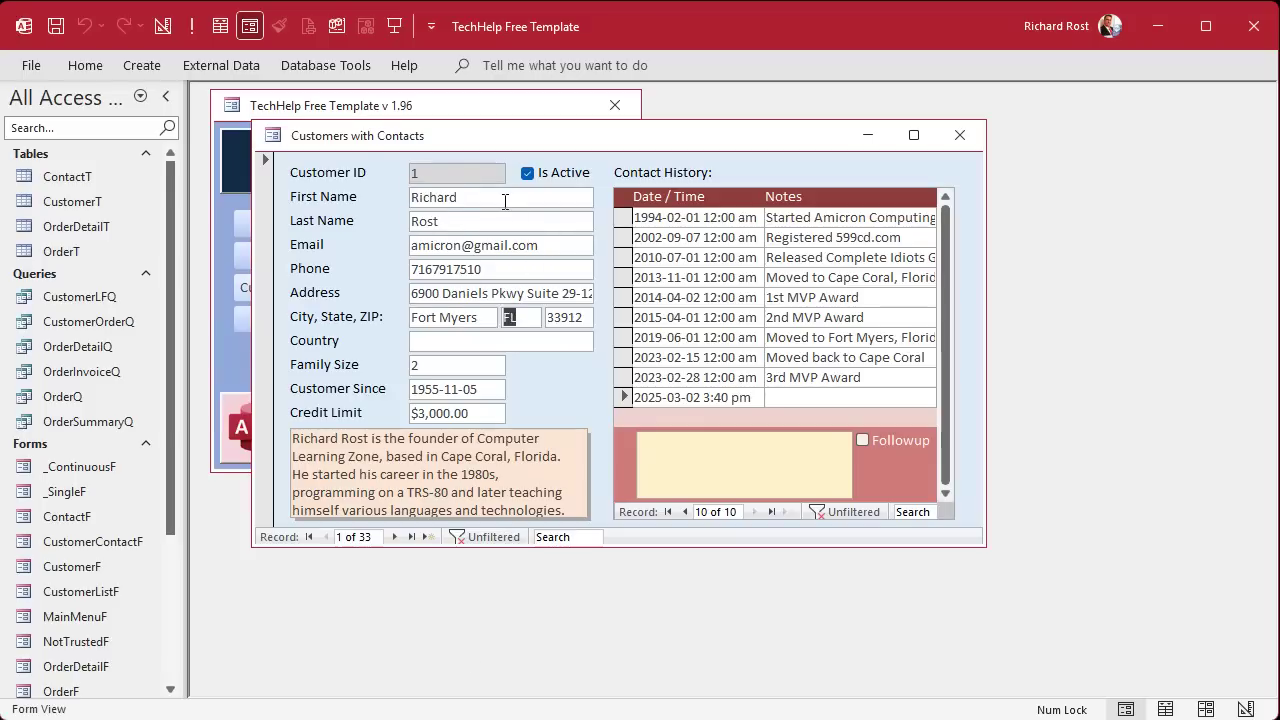
pyautogui.press('Tab')
pyautogui.press('Tab')
pyautogui.press('Tab')
pyautogui.press('Tab')
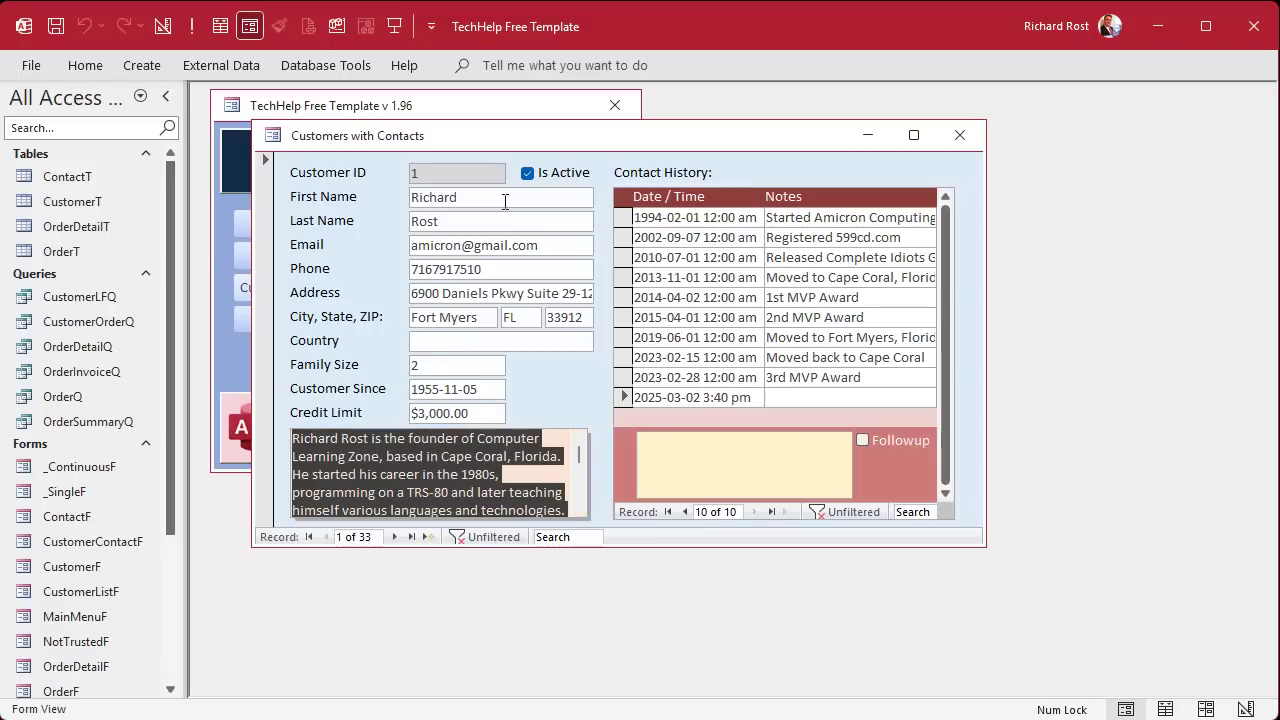
# Step: Test tabbing from the new contact row's Notes, moving between the 2010 record and notes box
pyautogui.click(886, 400)
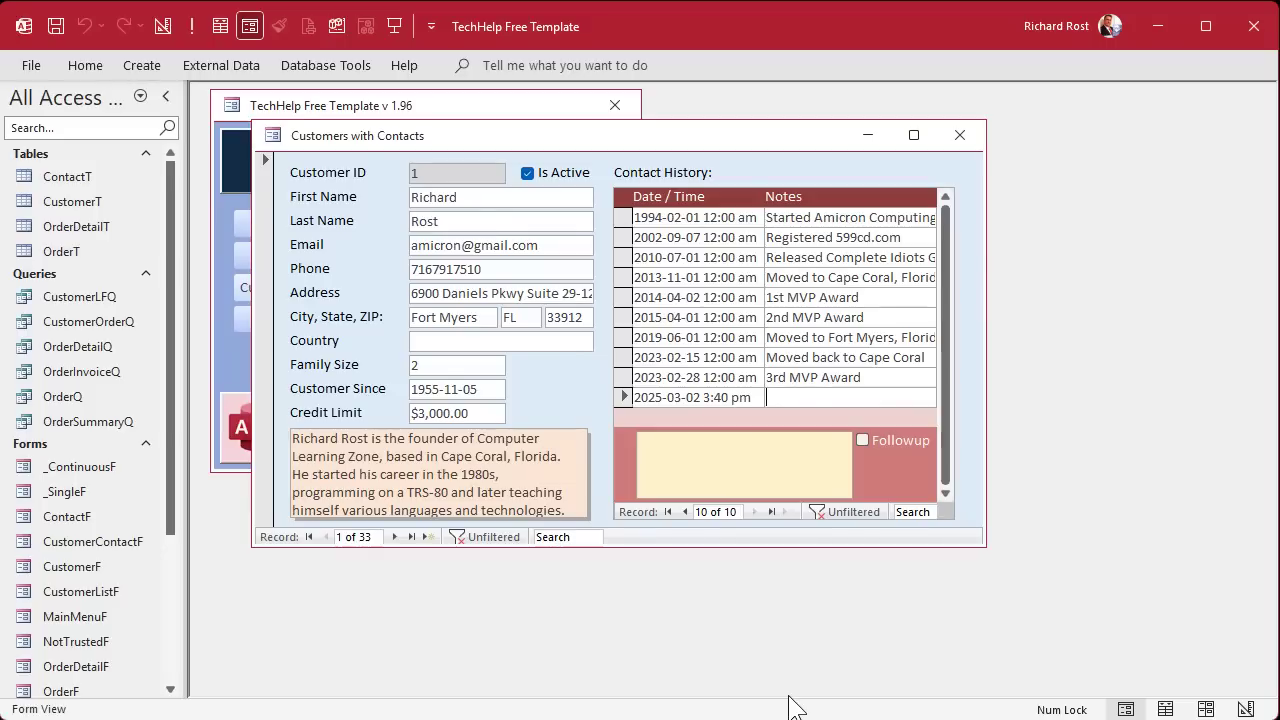
pyautogui.hotkey('ctrl', 'Tab')
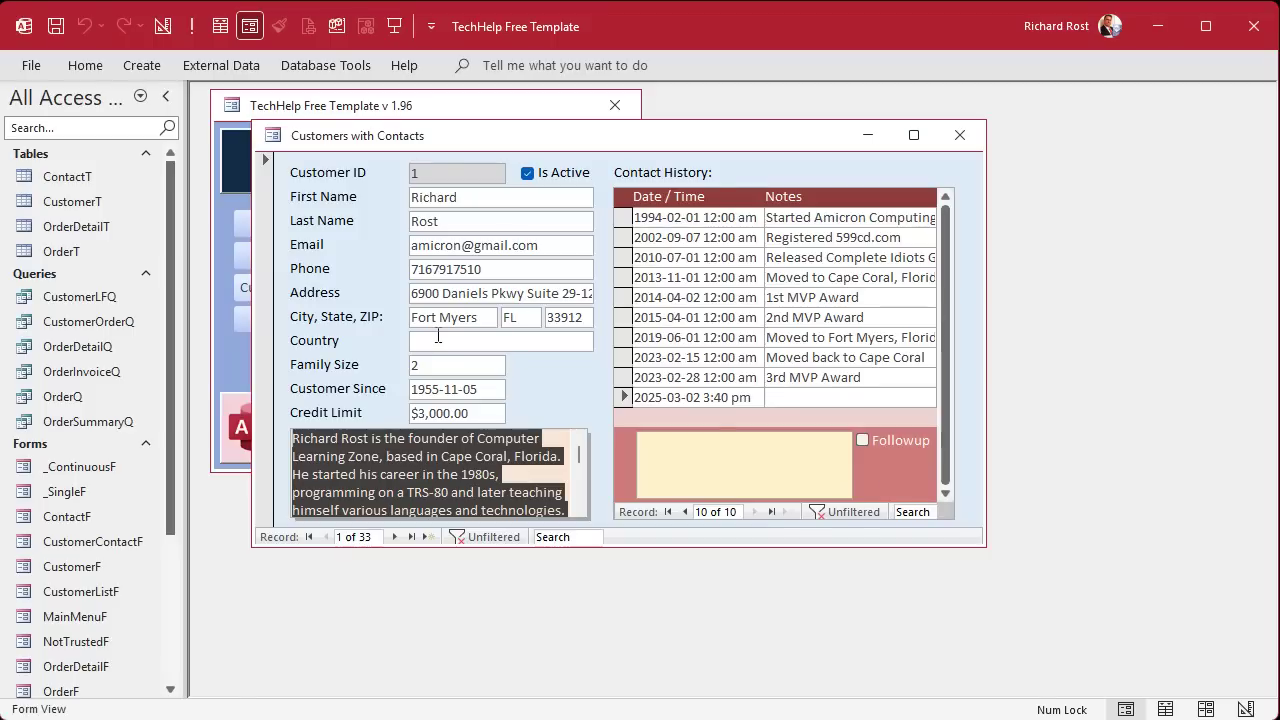
pyautogui.click(806, 395)
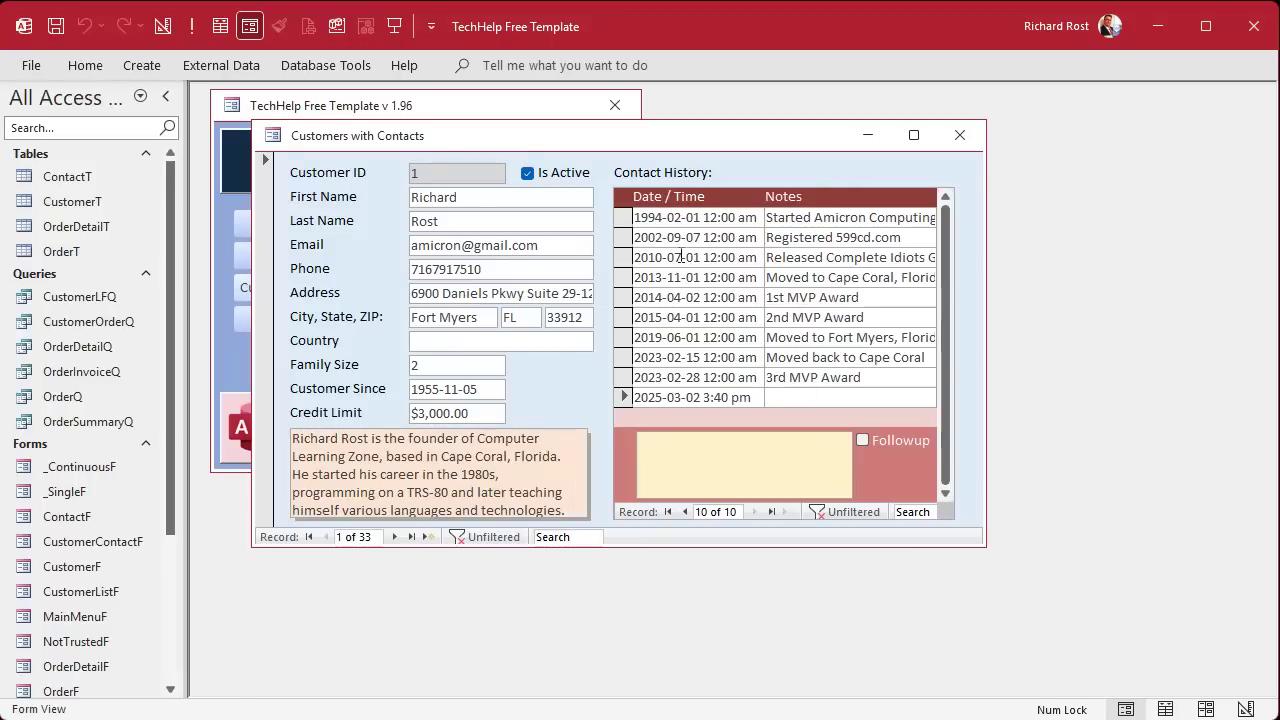
pyautogui.click(821, 257)
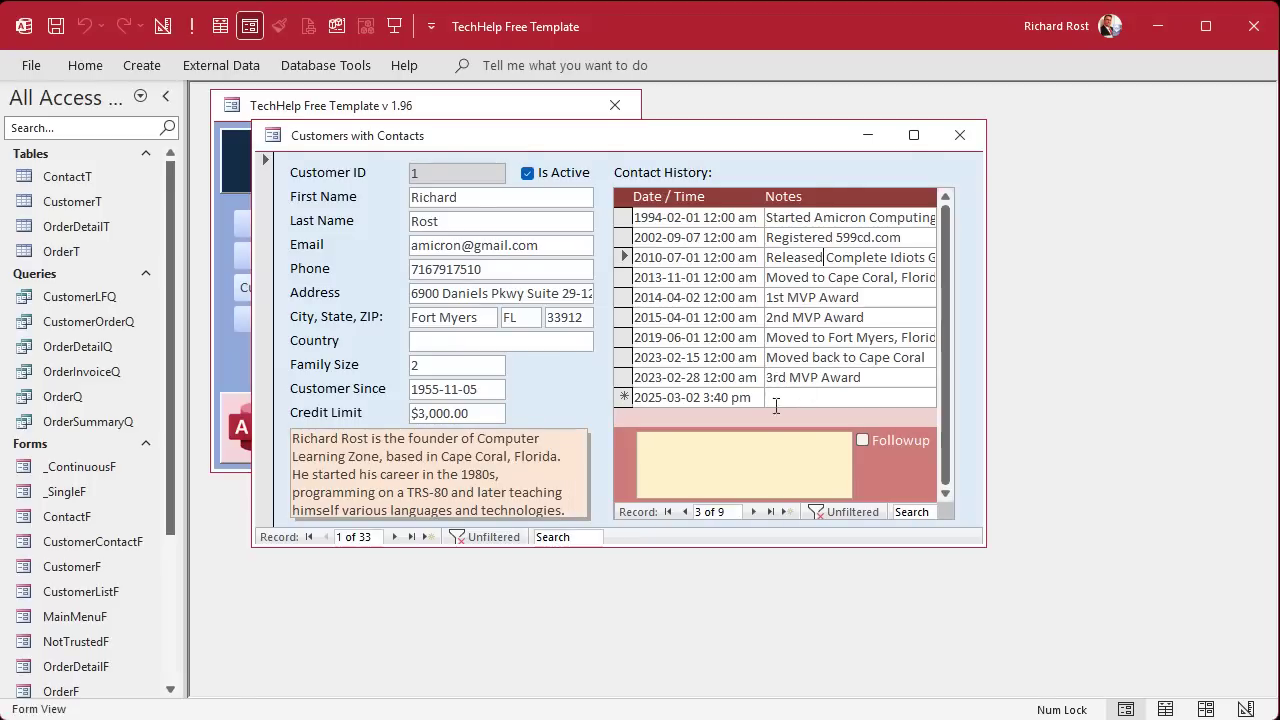
pyautogui.click(758, 454)
pyautogui.click(820, 394)
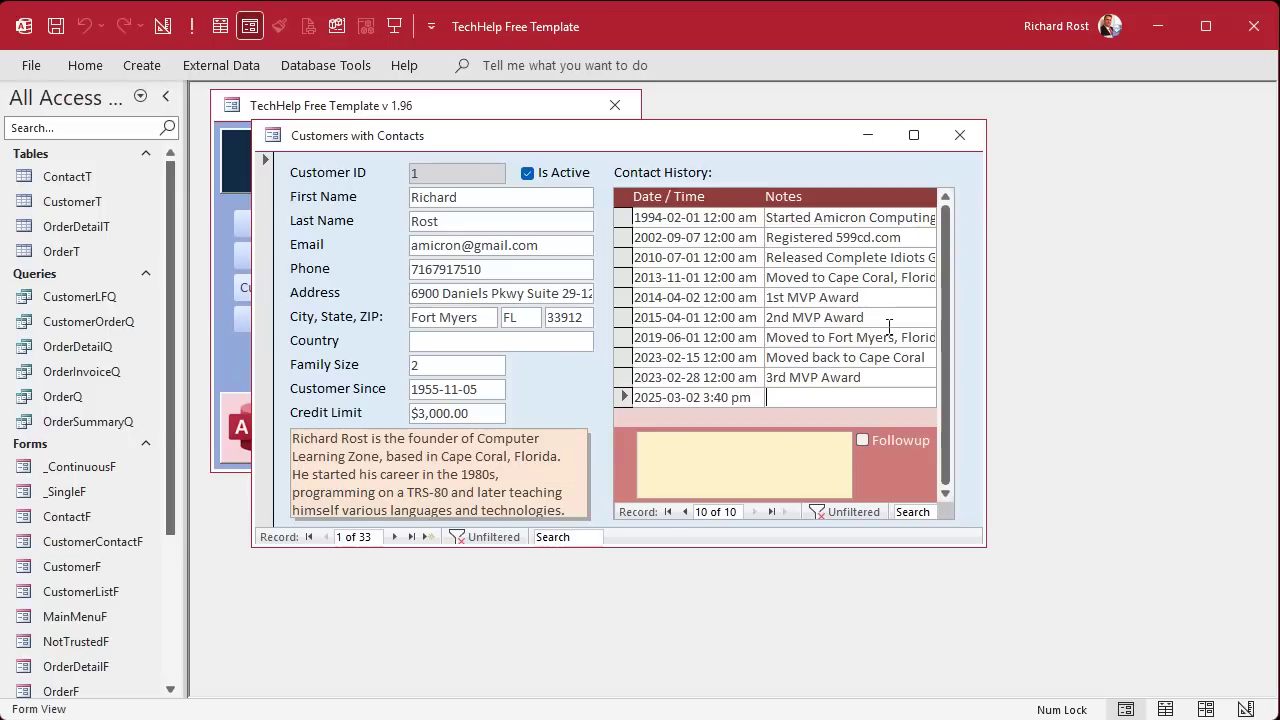
pyautogui.press('Tab')
# Step: Cycle focus with F11 and F6, then step from the 2013-11-01 contact down to the new record
pyautogui.press('F11')
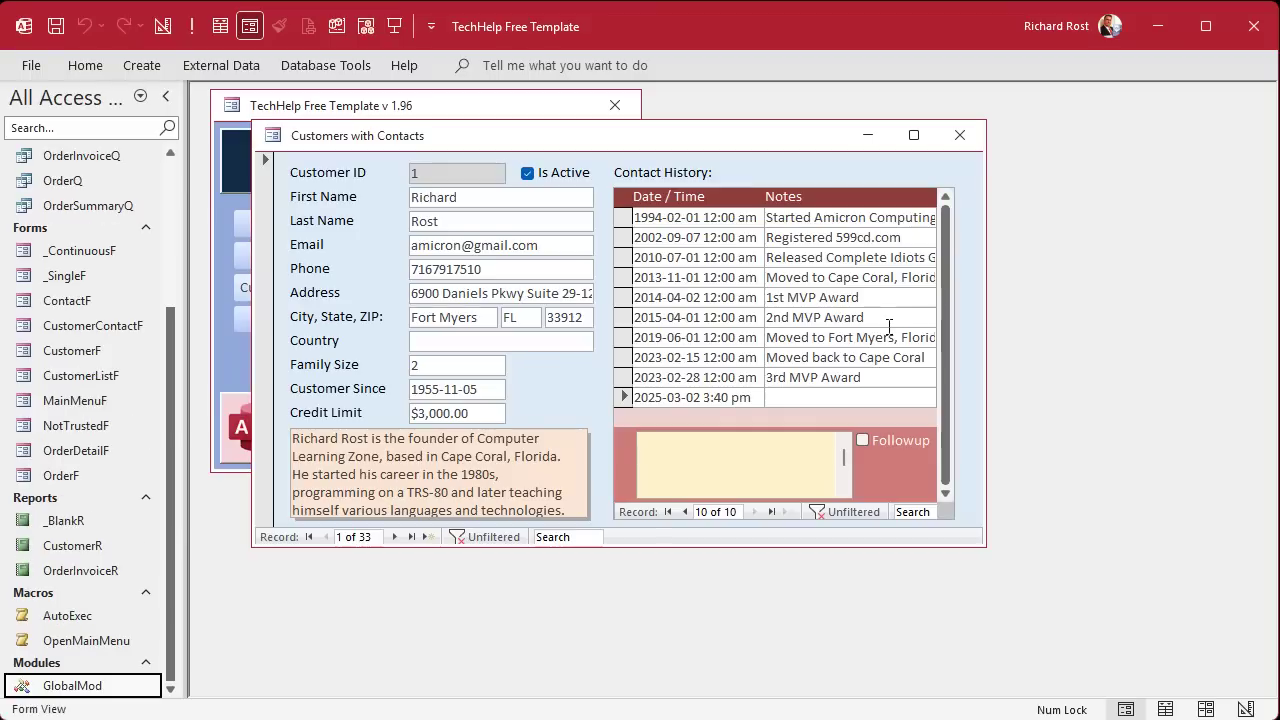
pyautogui.press('F6')
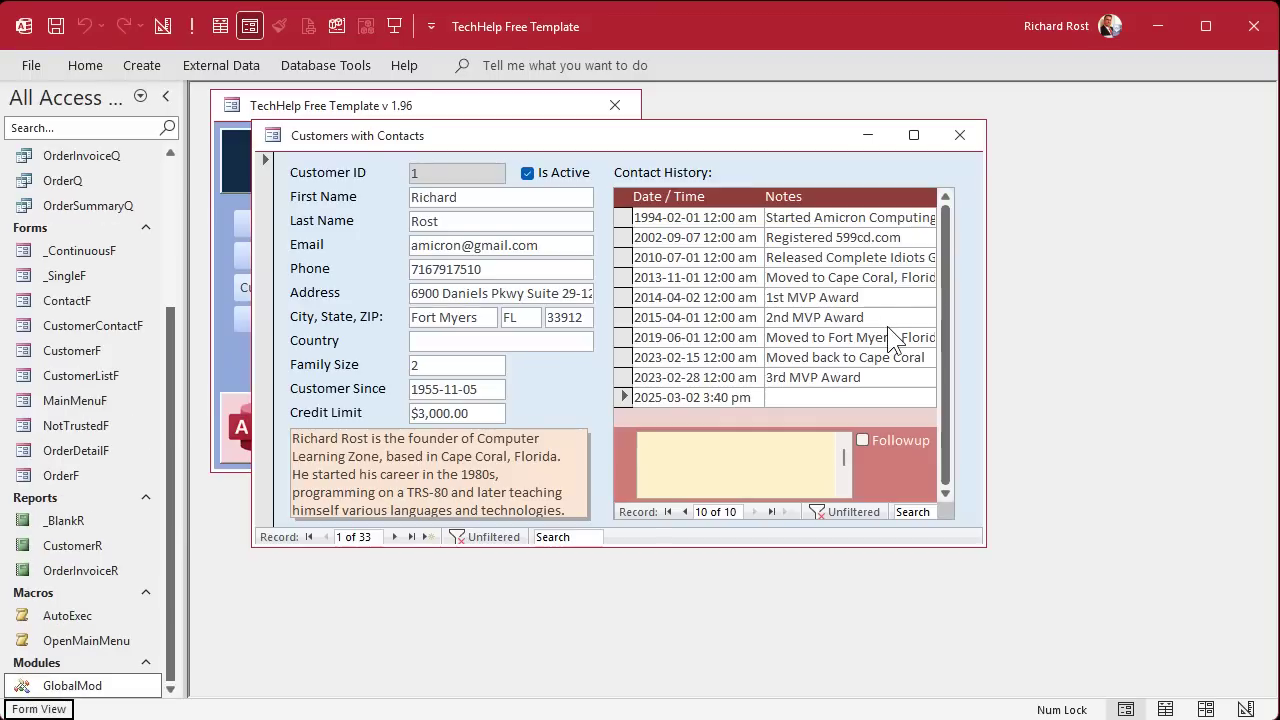
pyautogui.press('F6')
pyautogui.press('F6')
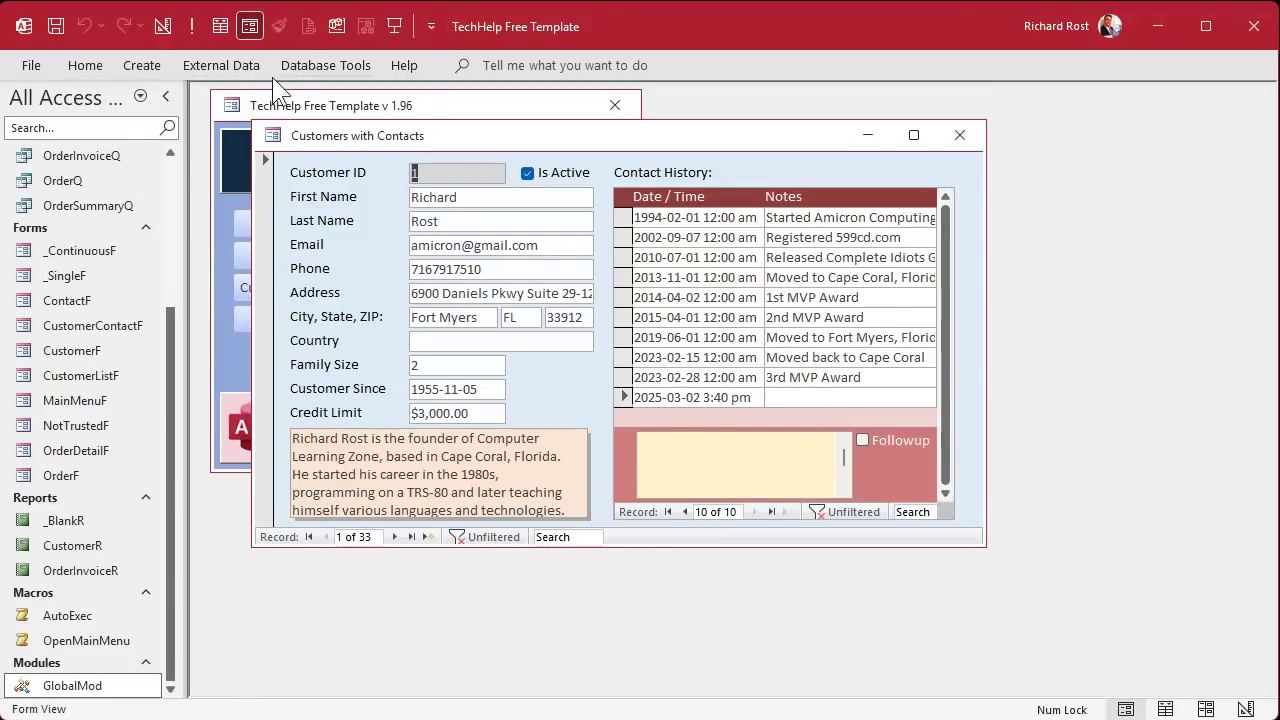
pyautogui.click(863, 396)
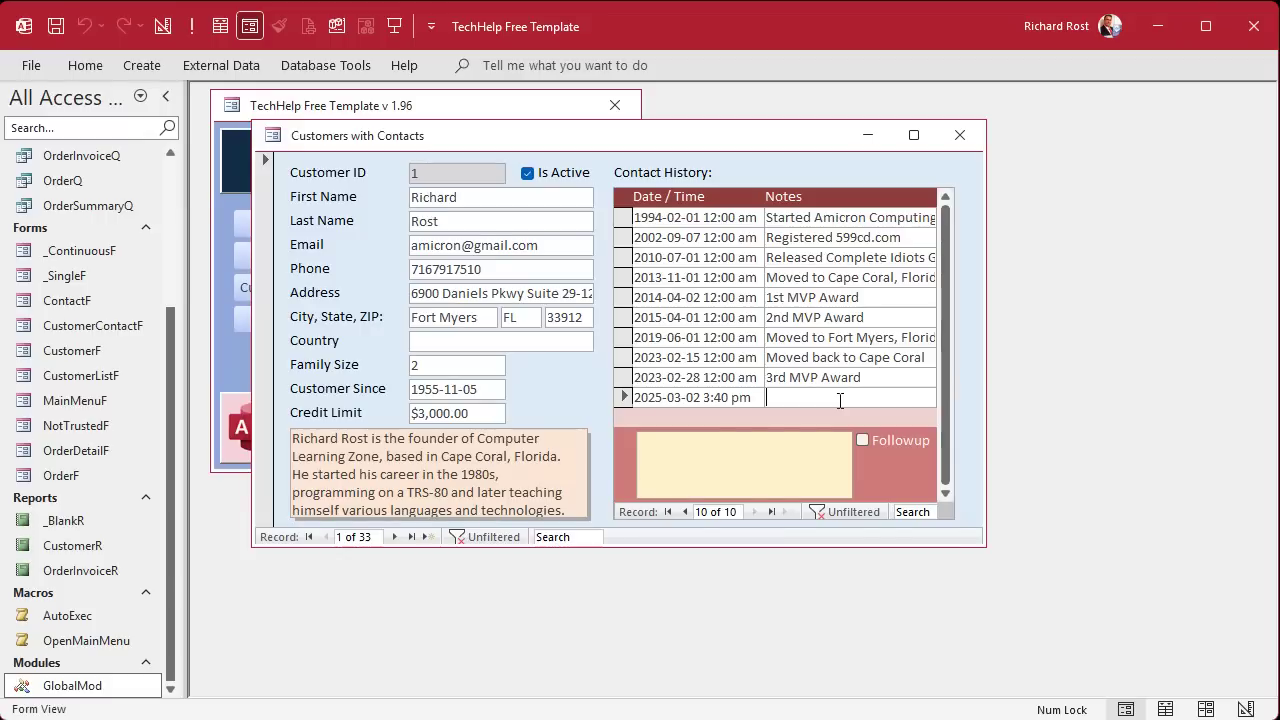
pyautogui.click(851, 282)
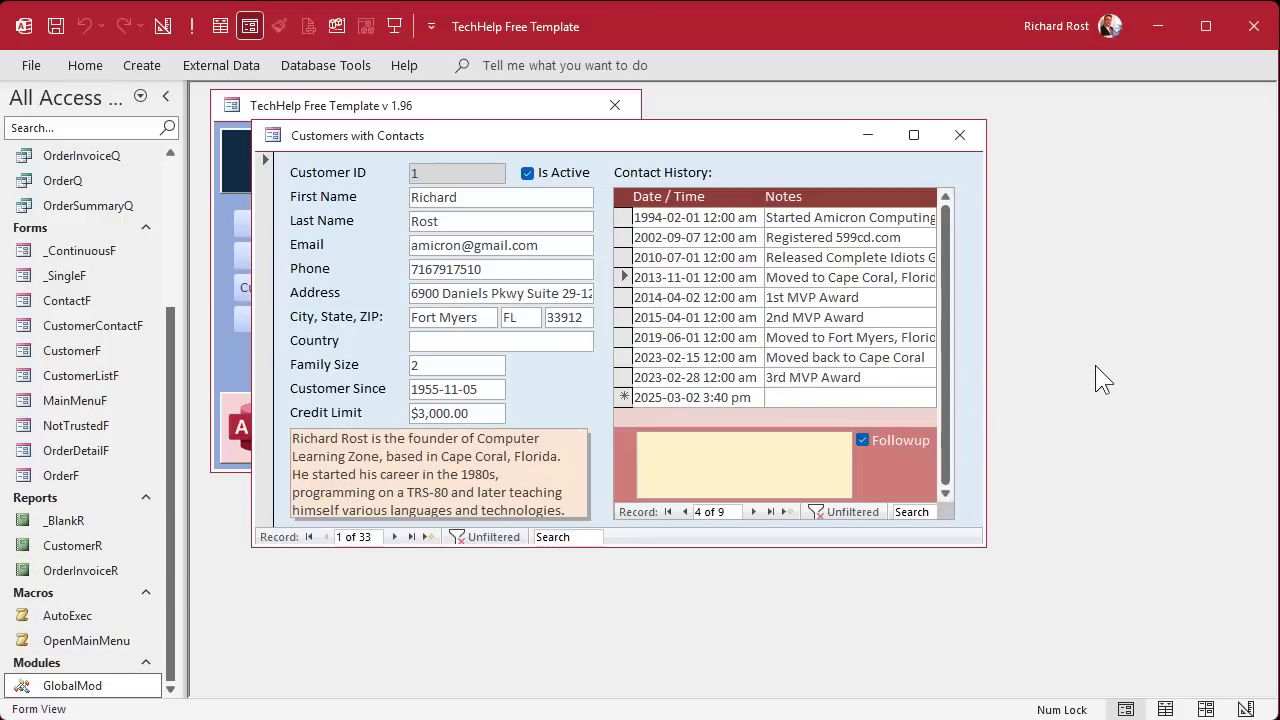
pyautogui.press('Down')
pyautogui.press('Down')
pyautogui.press('Down')
pyautogui.press('Down')
pyautogui.press('Down')
pyautogui.press('Down')
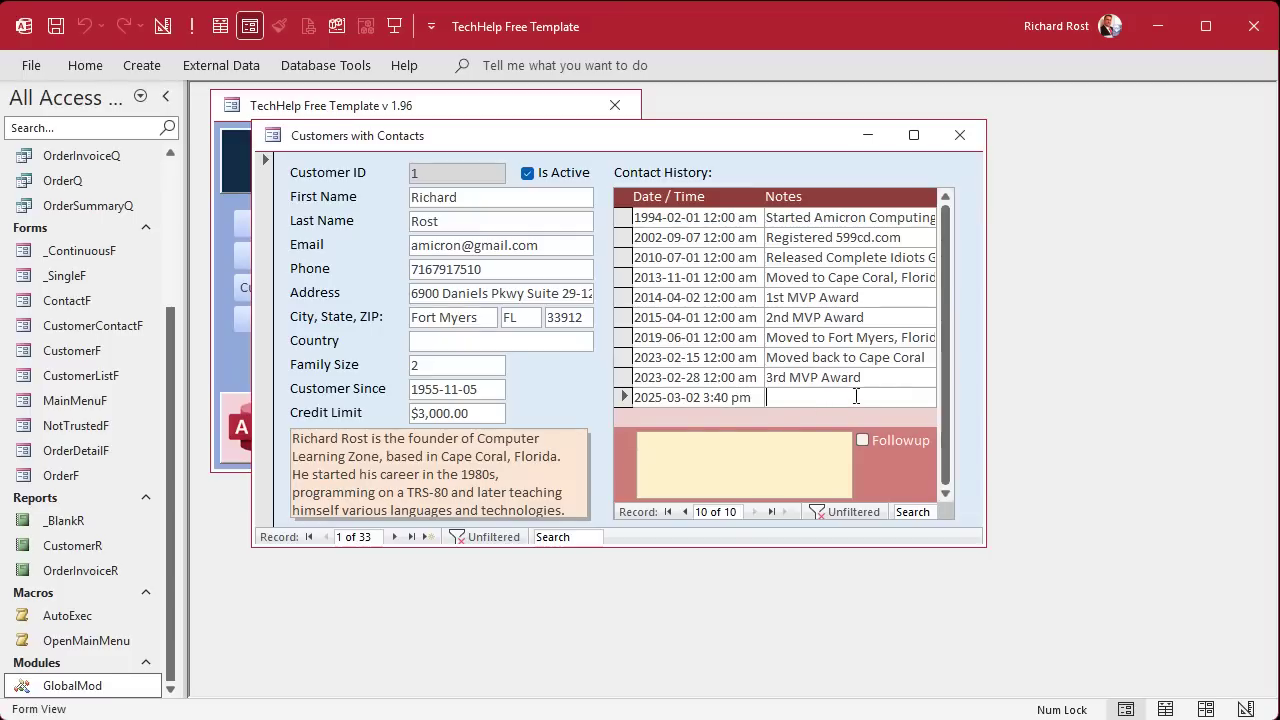
# Step: Type a throwaway note 'dwdwdwdwd' in the new row, undo it with Esc, and focus First Name
pyautogui.write('dwdwdwdwd')
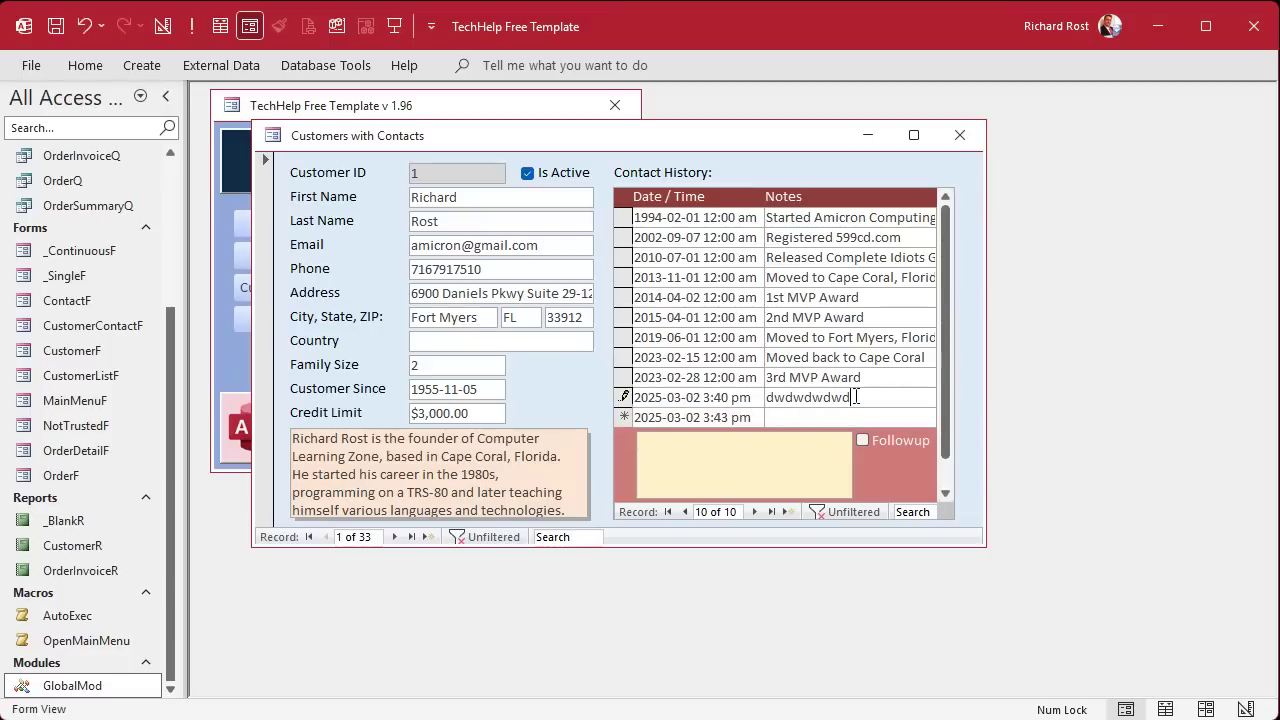
pyautogui.press('Escape')
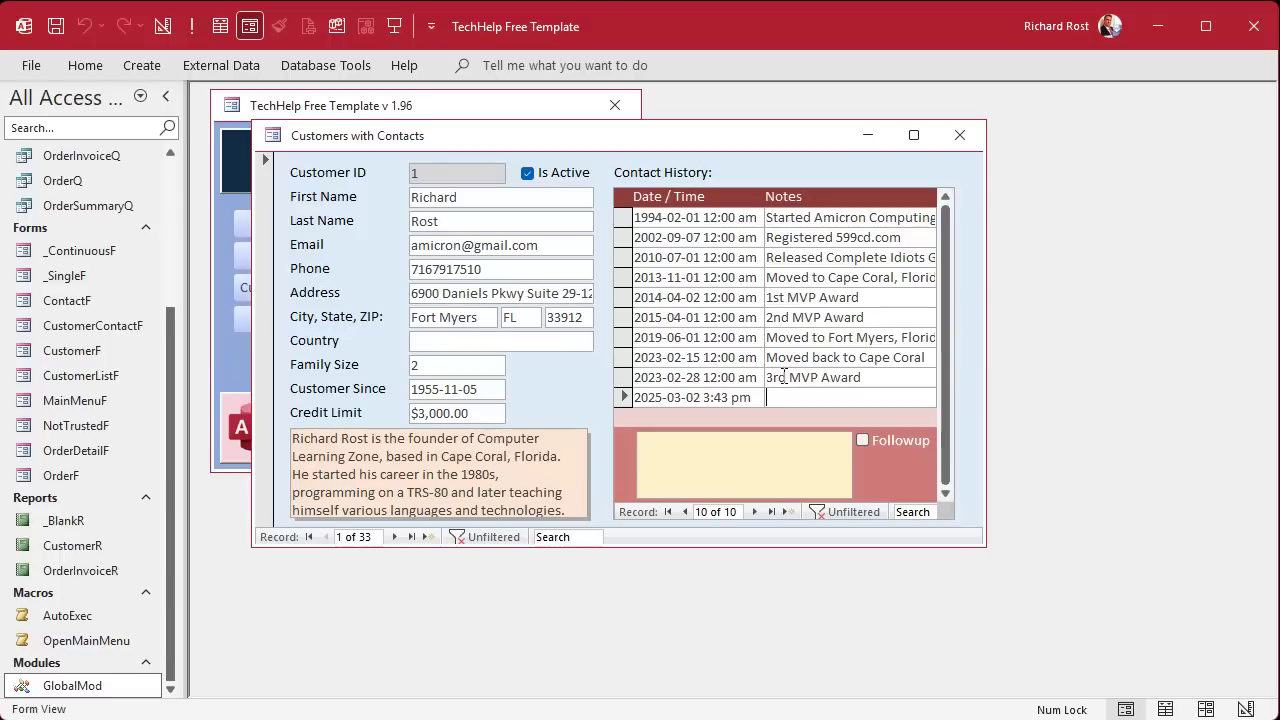
pyautogui.click(499, 200)
# Step: Open the form's design and bring up properties for the subform's Description text box
pyautogui.rightClick(673, 136)
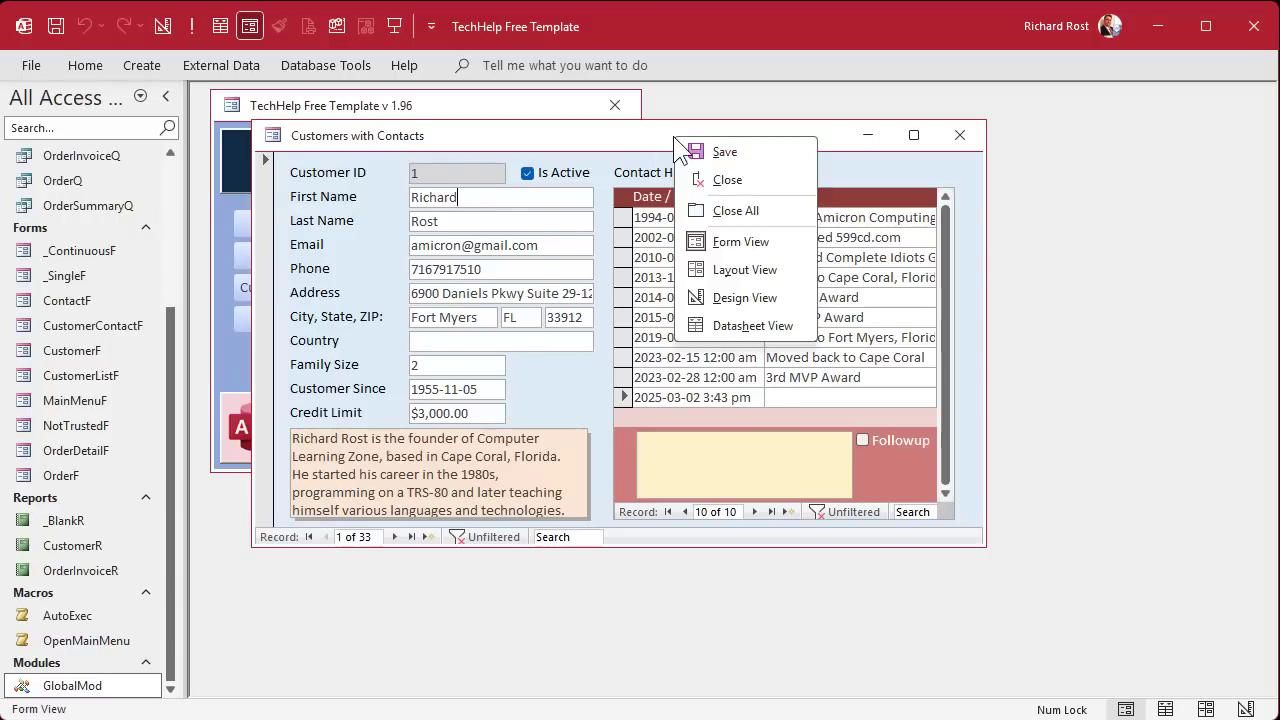
pyautogui.click(746, 297)
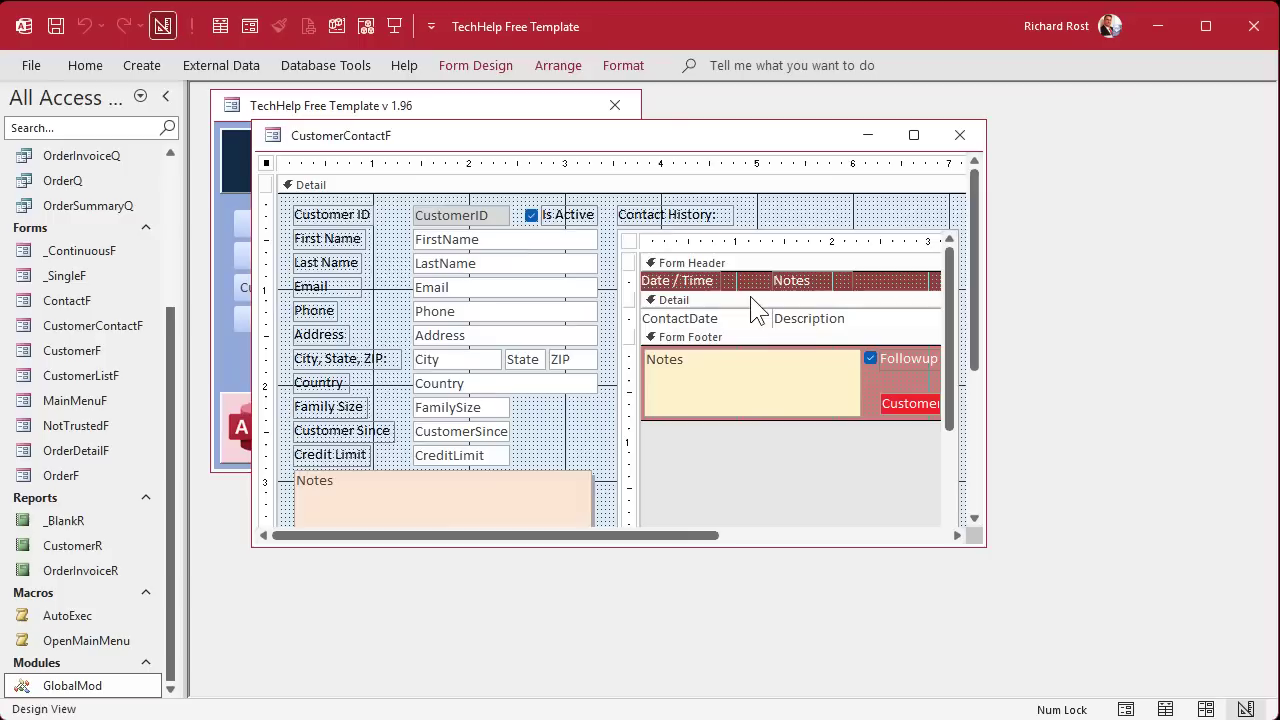
pyautogui.click(810, 320)
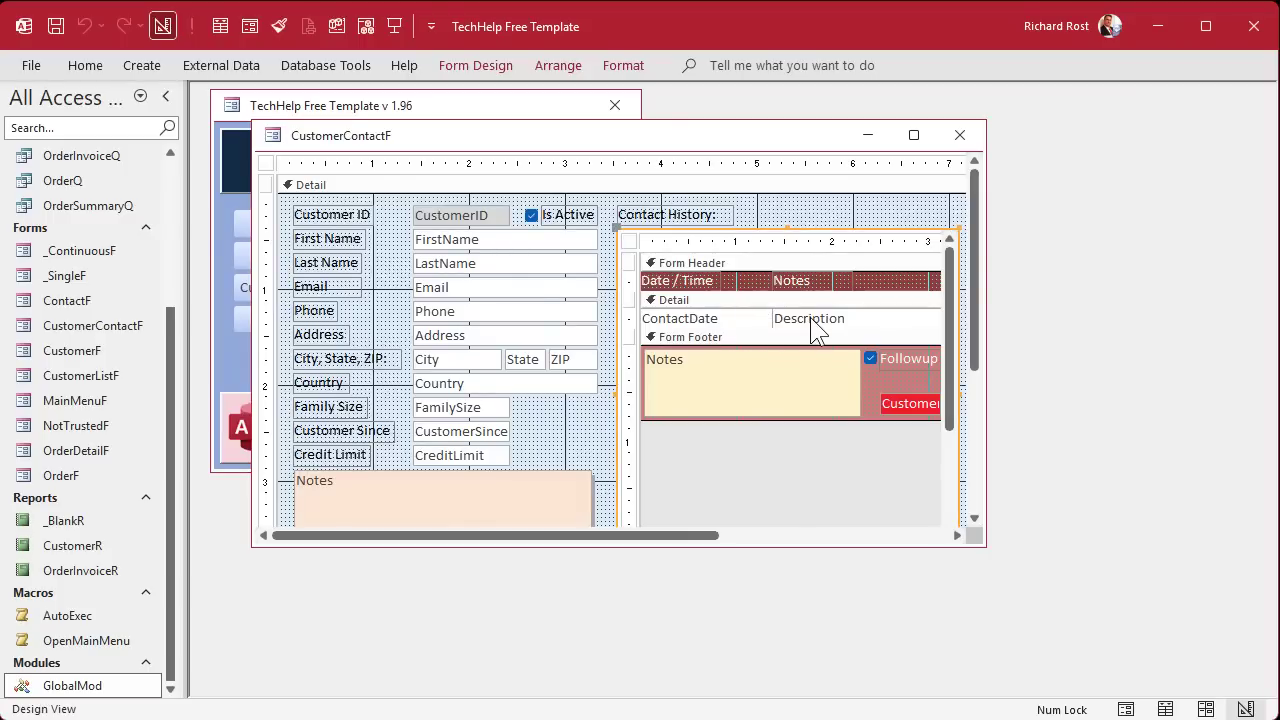
pyautogui.click(810, 320)
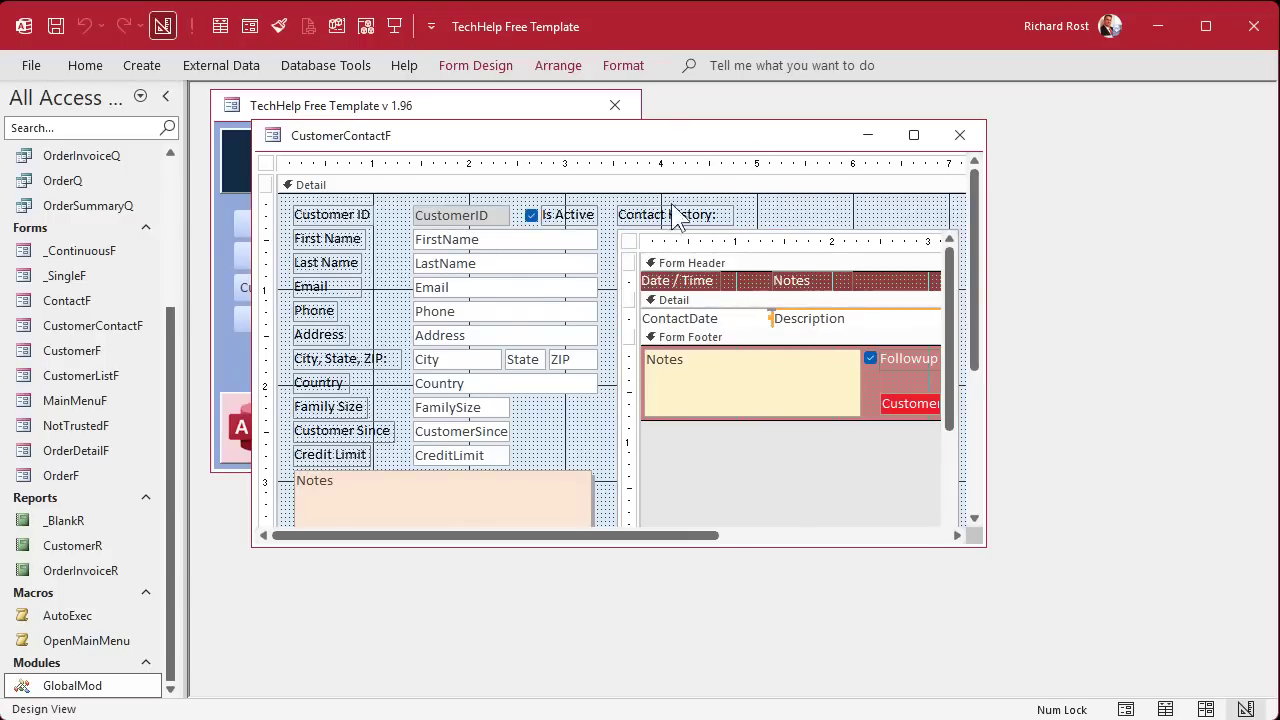
pyautogui.click(546, 238)
pyautogui.click(812, 322)
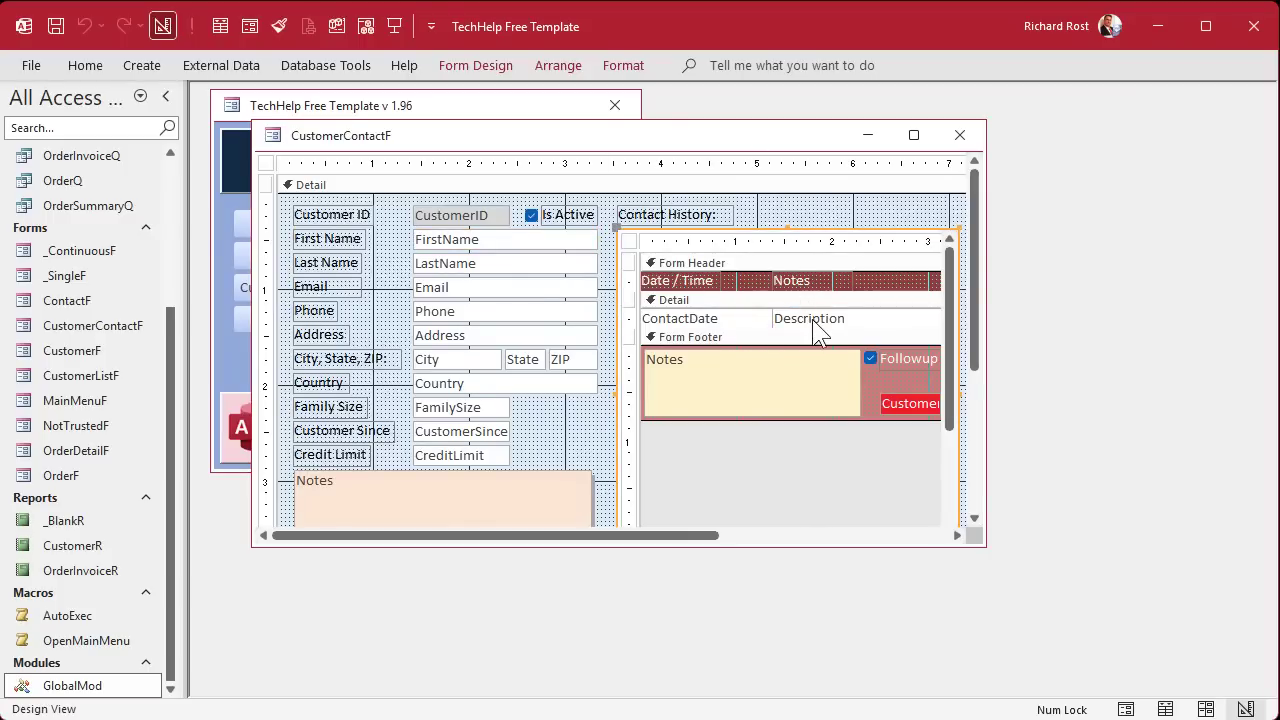
pyautogui.click(829, 313)
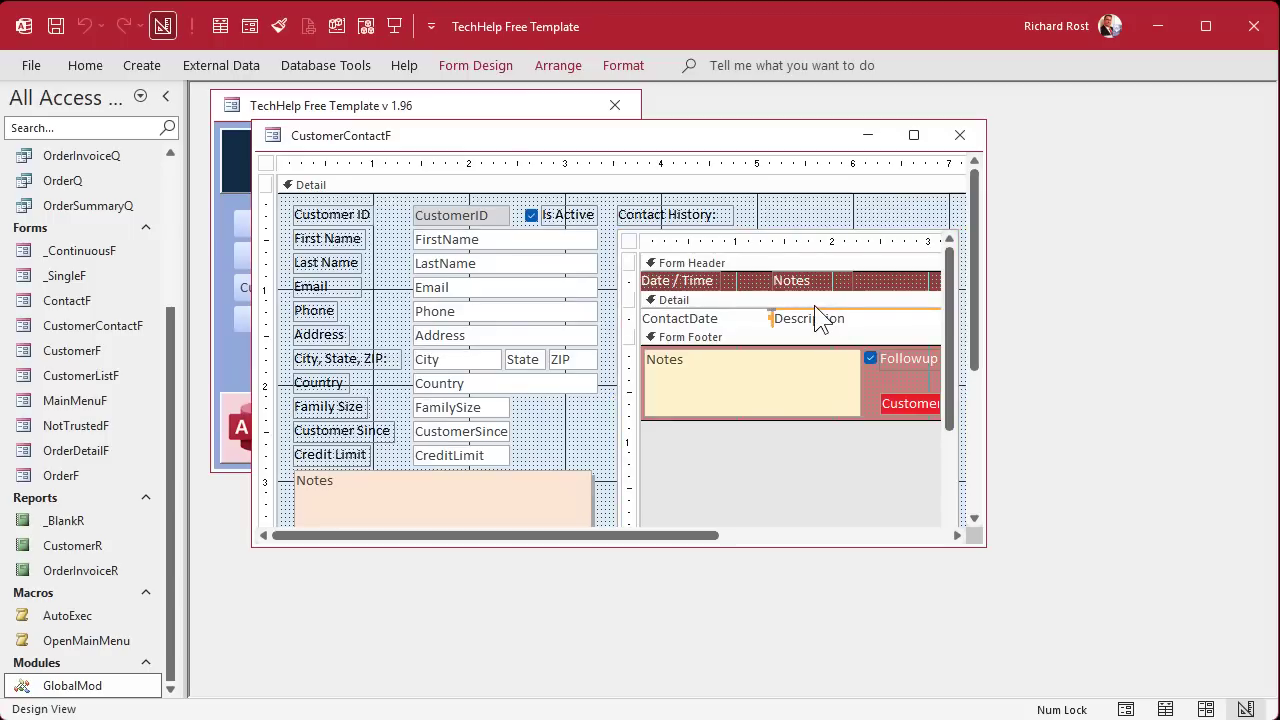
pyautogui.doubleClick(816, 313)
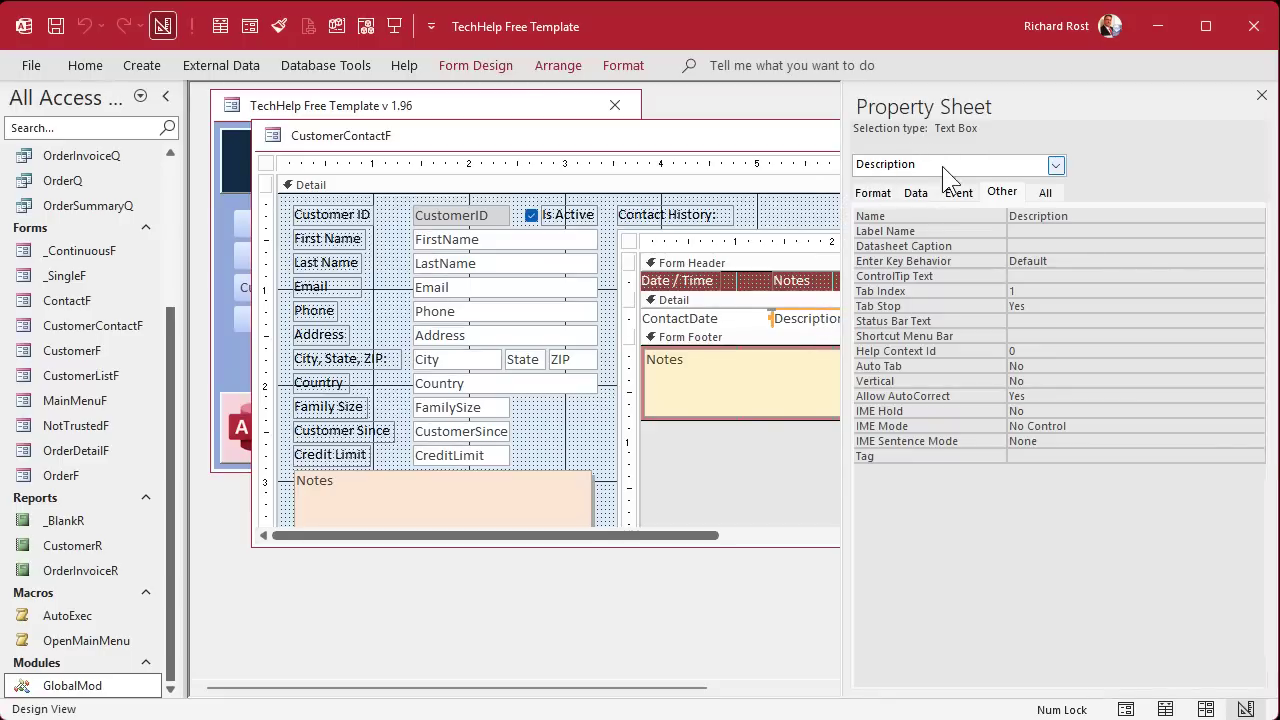
# Step: Set Description's On Key Down to [Event Procedure] and open the new KeyDown stub
pyautogui.moveTo(847, 207); pyautogui.dragTo(990, 207)
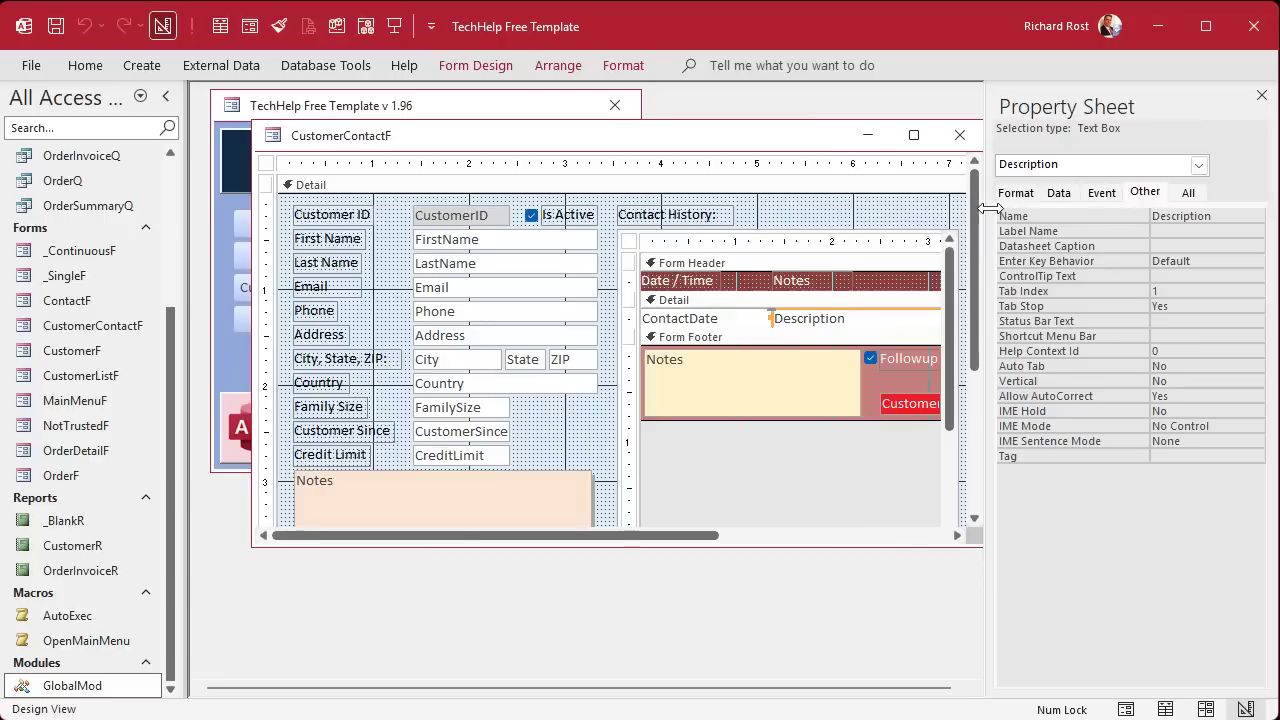
pyautogui.click(1108, 195)
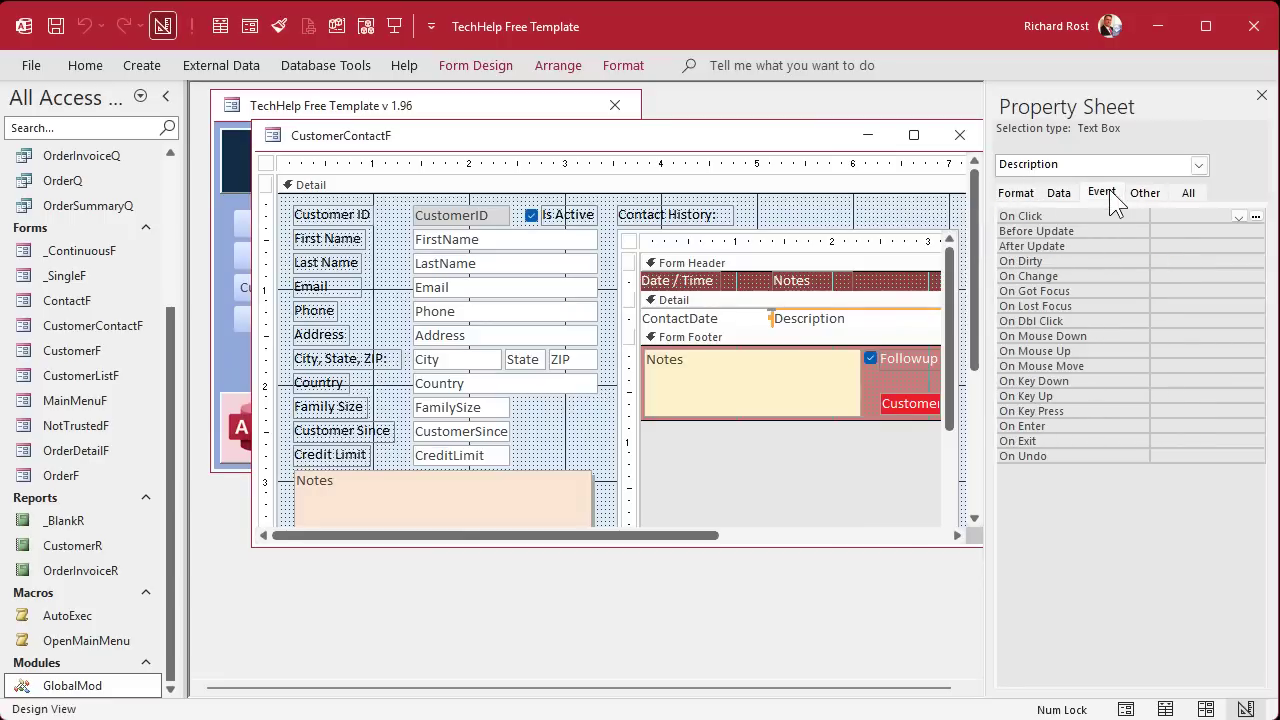
pyautogui.click(1171, 381)
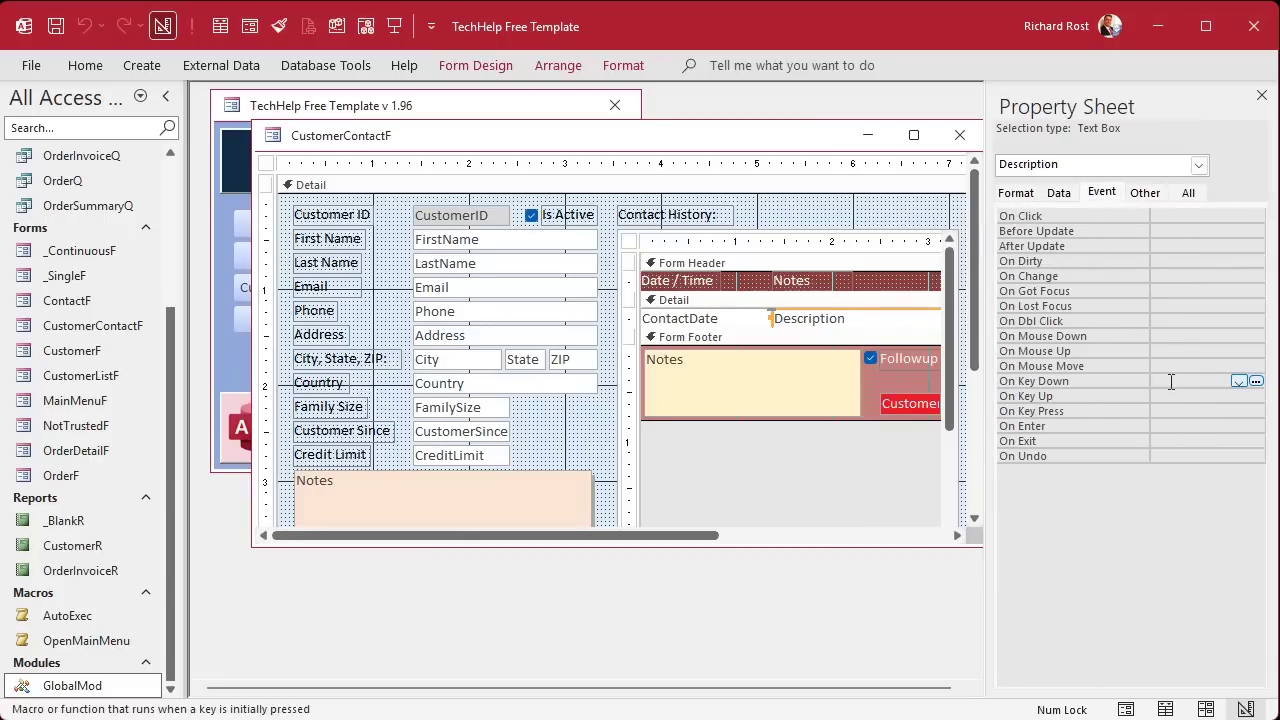
pyautogui.click(1252, 382)
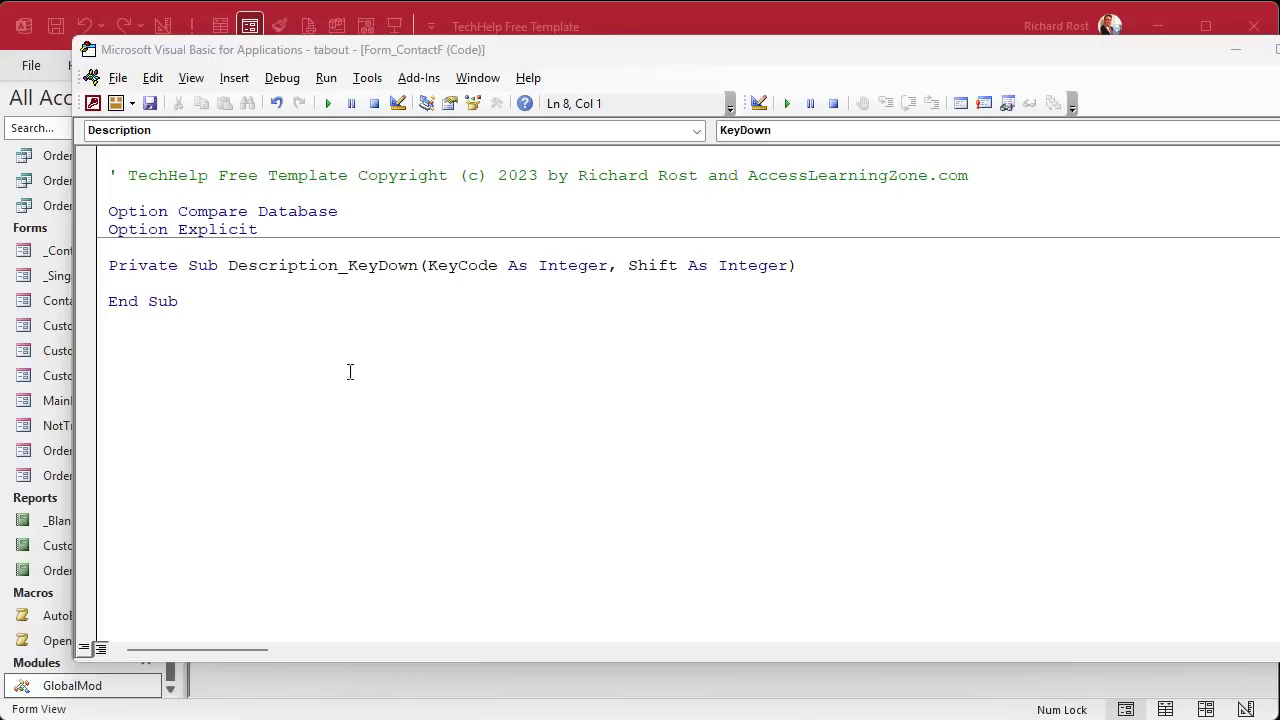
pyautogui.click(288, 266)
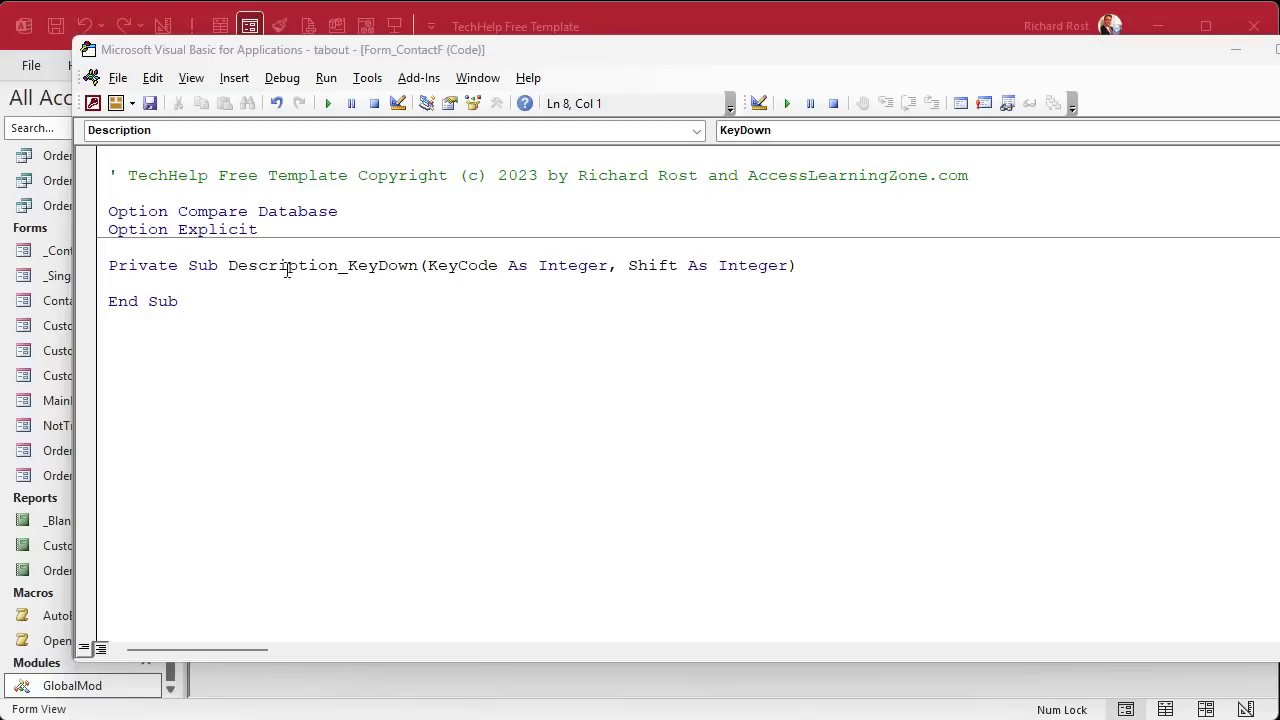
# Step: Add an outer 'If IsNull(ContactID) Then … End If' block inside Description_KeyDown
pyautogui.click(367, 265)
pyautogui.click(336, 280)
pyautogui.press('Return')
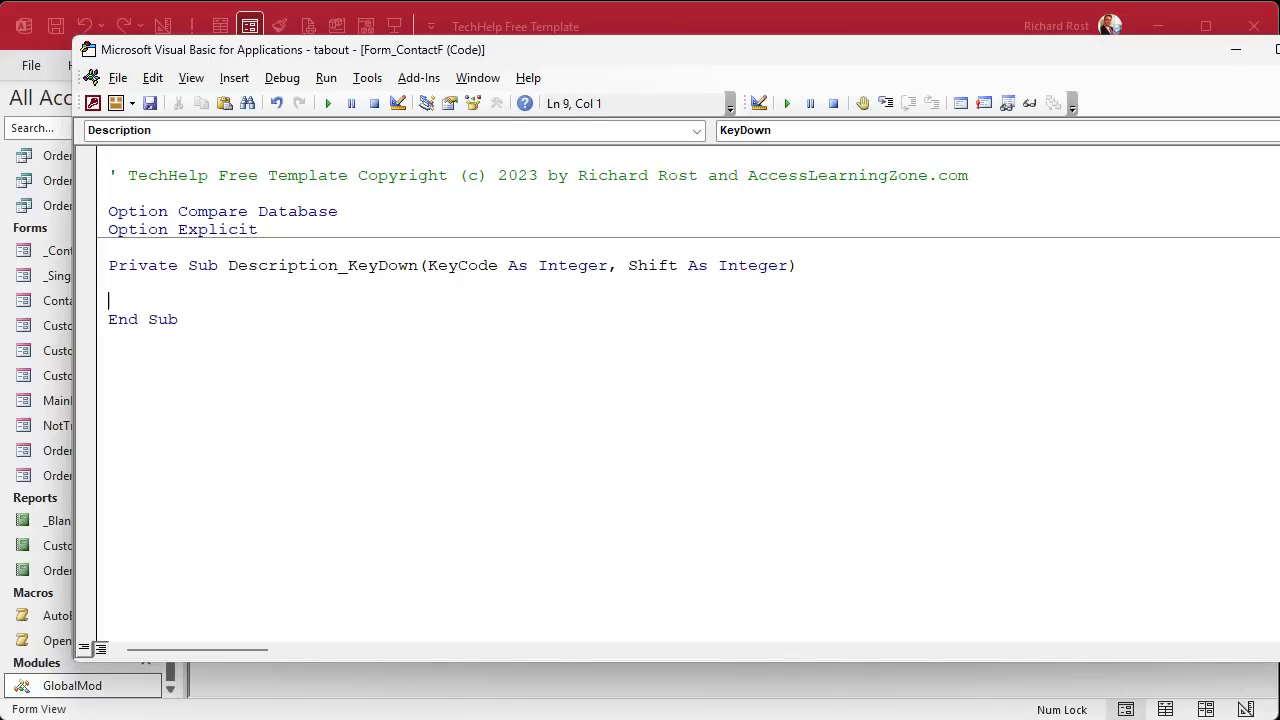
pyautogui.press('Return')
pyautogui.press('Return')
pyautogui.press('Up')
pyautogui.press('Up')
pyautogui.press('Tab')
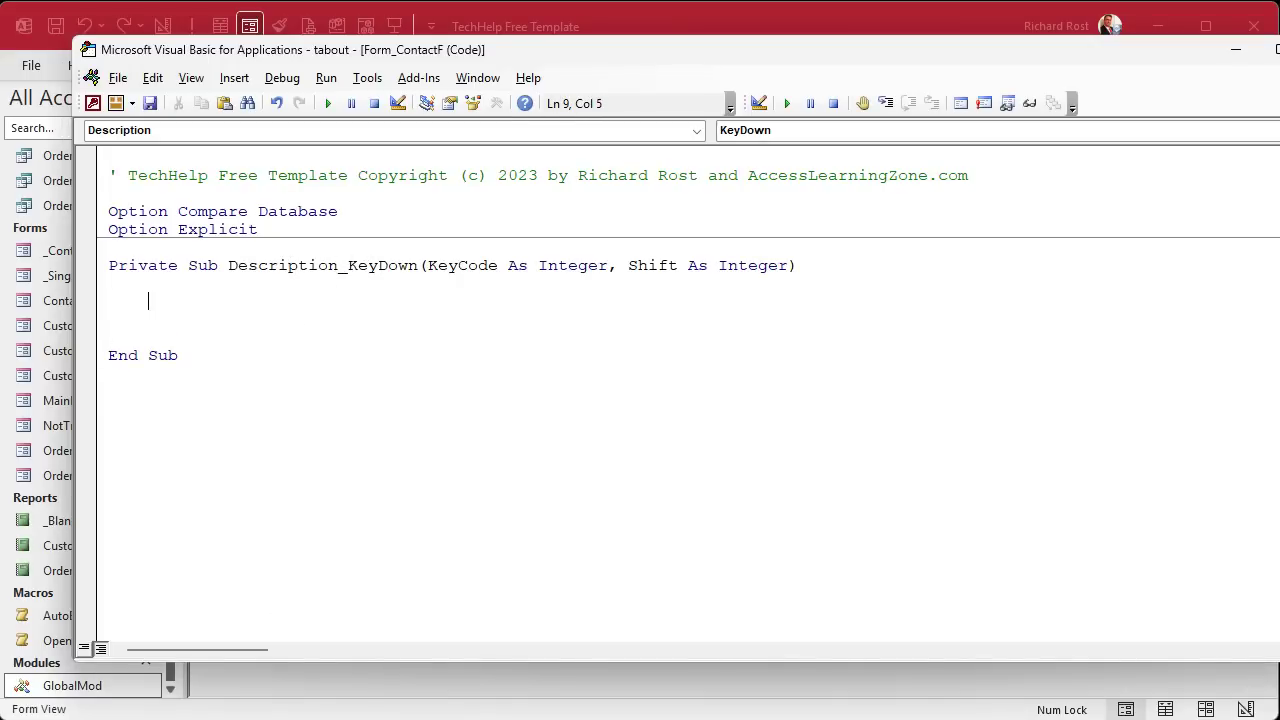
pyautogui.write('if isnull(')
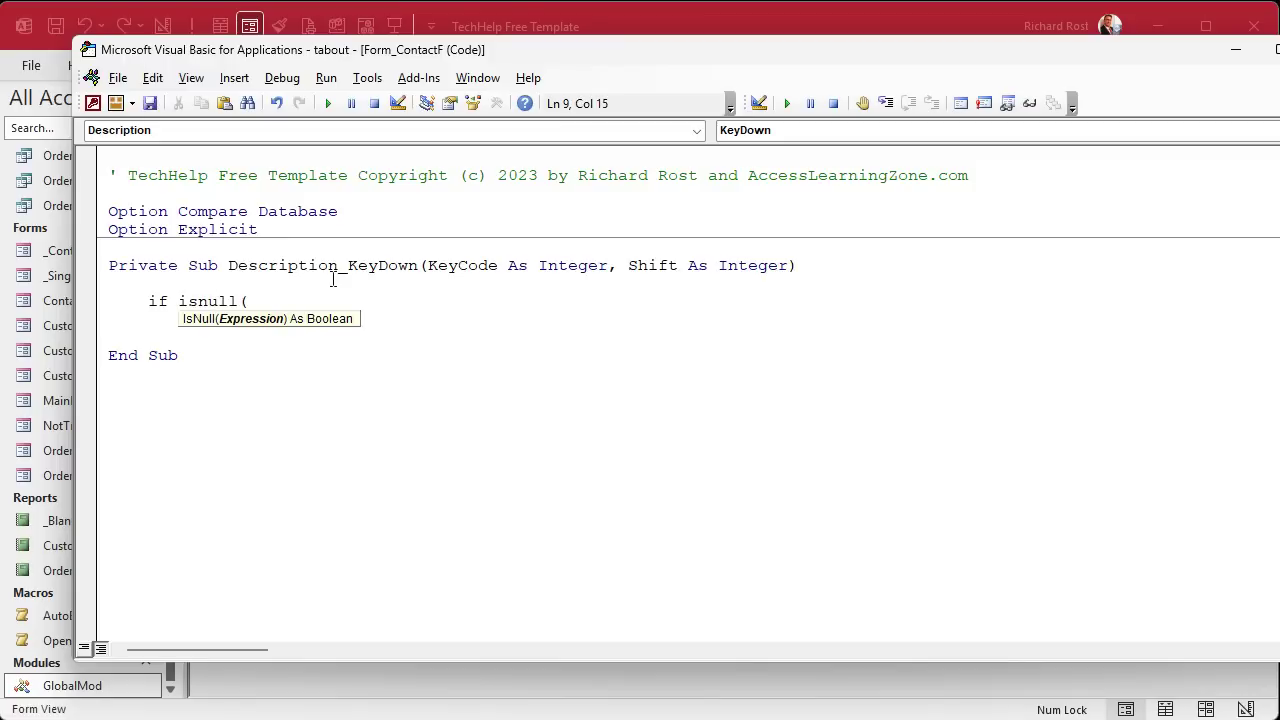
pyautogui.write('contactid) ')
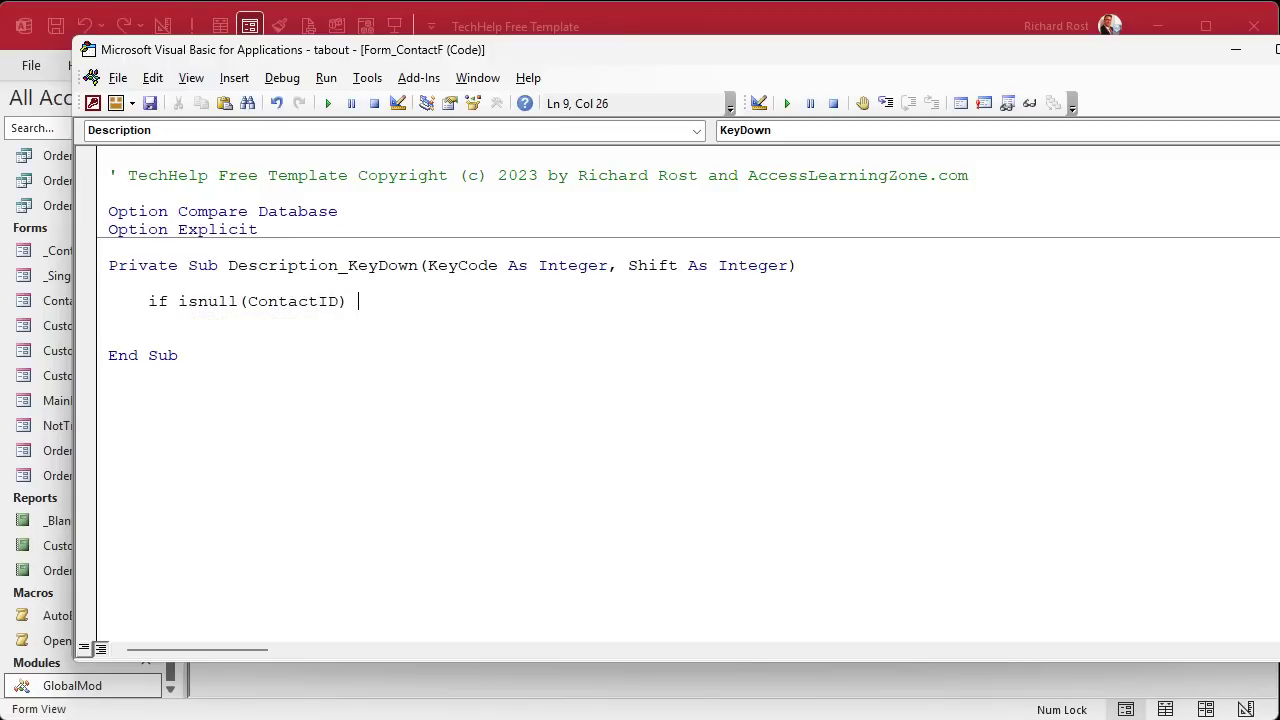
pyautogui.write('then')
pyautogui.press('Return')
pyautogui.press('Return')
pyautogui.press('Return')
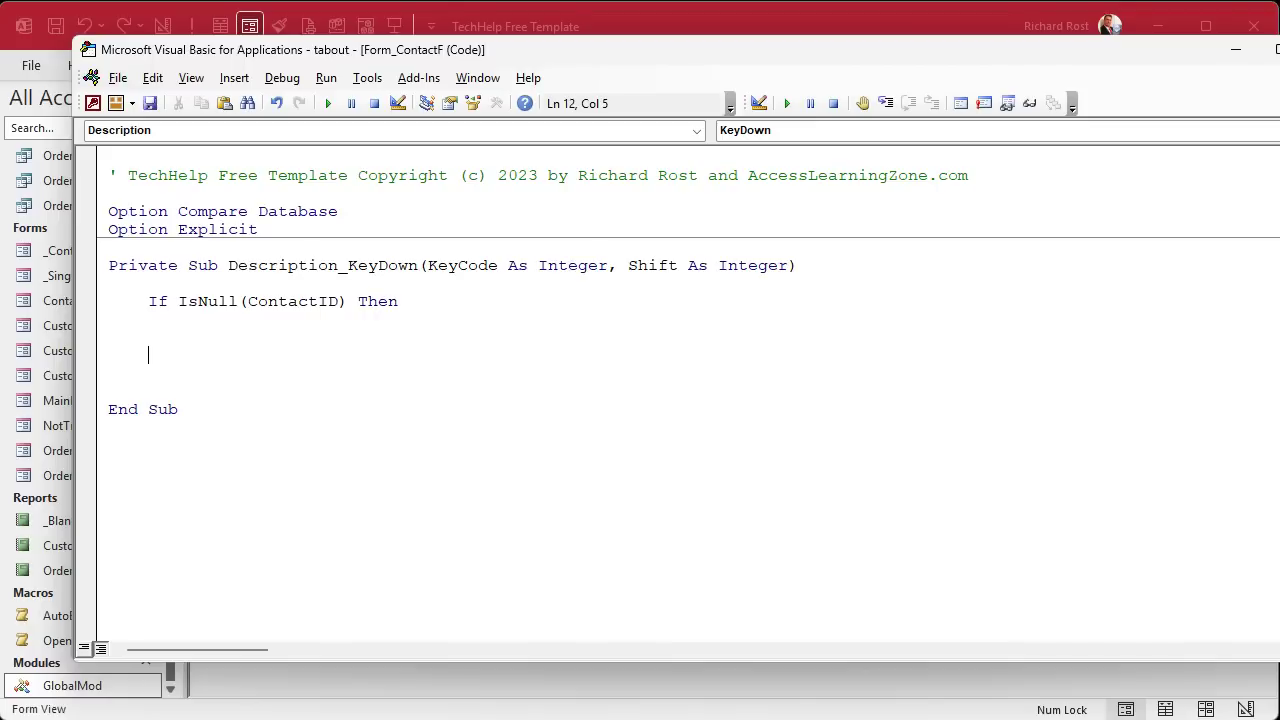
pyautogui.write('end if')
pyautogui.press('Up')
pyautogui.press('Up')
pyautogui.press('Tab')
# Step: Nest an 'If KeyCode = 9 Then 'TAB … End If' block inside it
pyautogui.write('if keycode = 0')
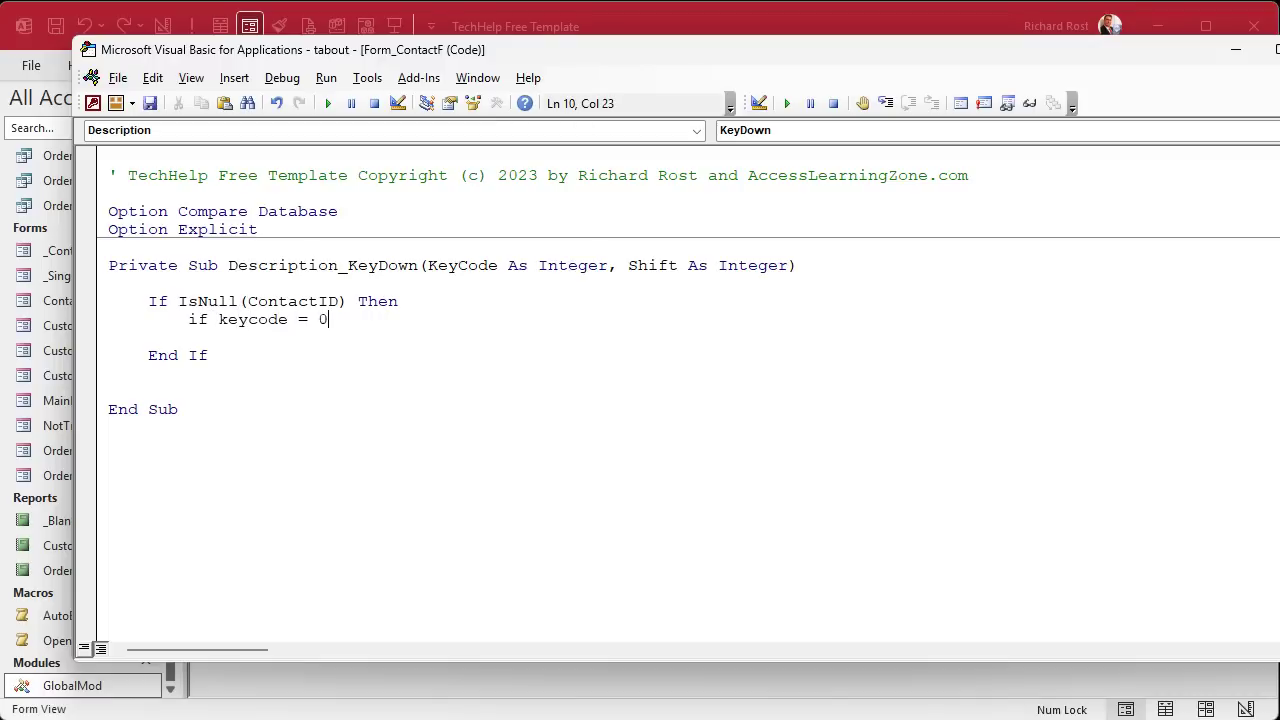
pyautogui.press('BackSpace')
pyautogui.write("9 then 'TAB")
pyautogui.press('Return')
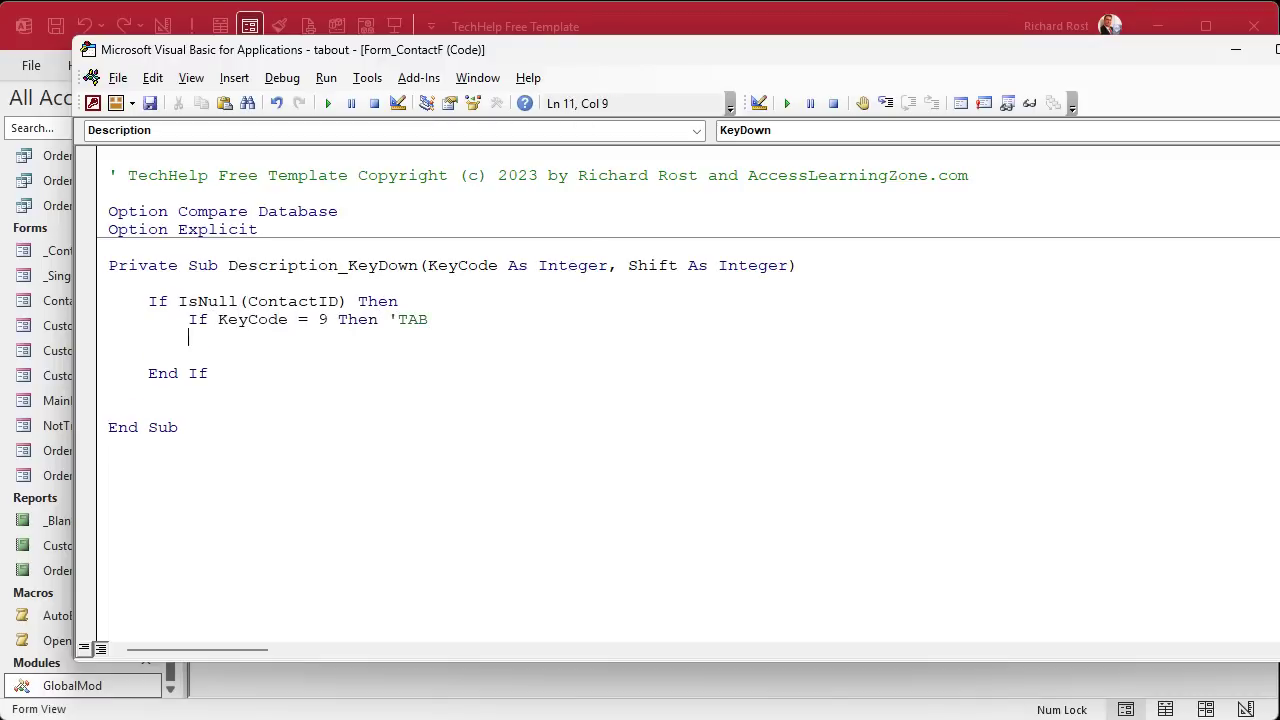
pyautogui.press('Return')
pyautogui.press('Down')
pyautogui.write('end if')
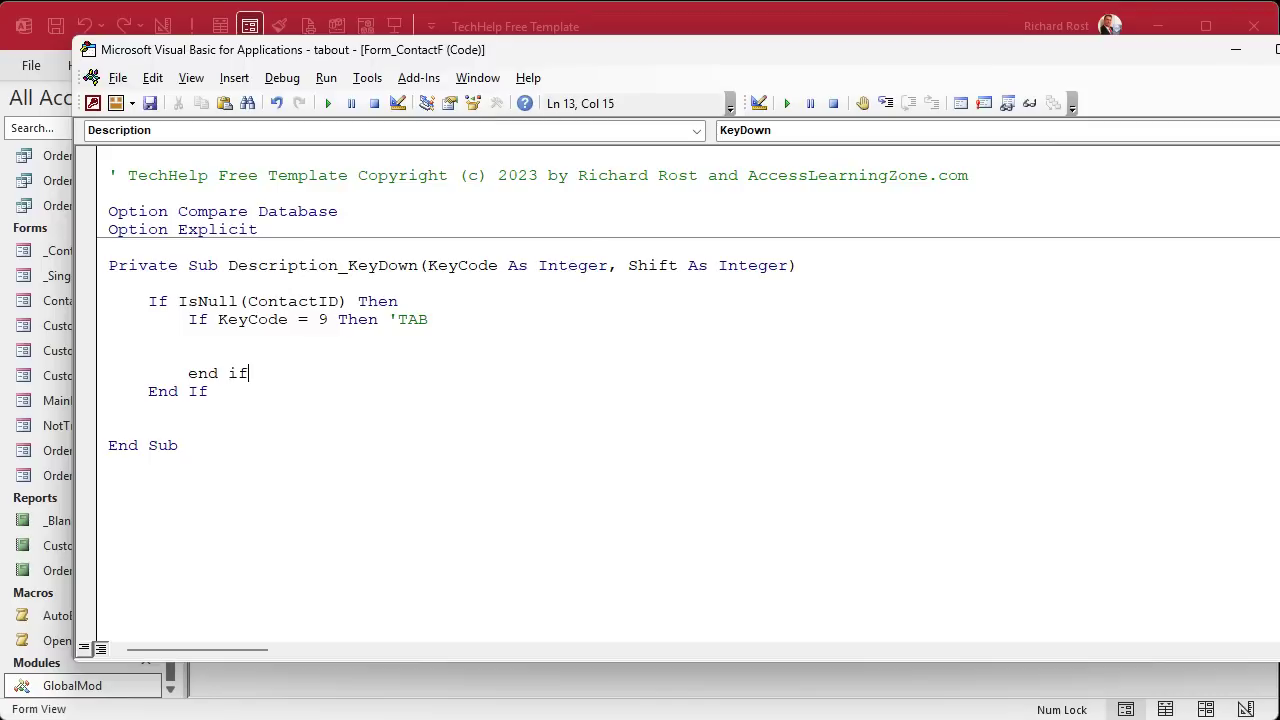
pyautogui.press('Up')
pyautogui.press('Up')
pyautogui.press('Tab')
# Step: Add 'Parent!CustomerID.SetFocus' and 'KeyCode = 0 ' swallow it!' inside the Tab check
pyautogui.write('Parent!CustomerID')
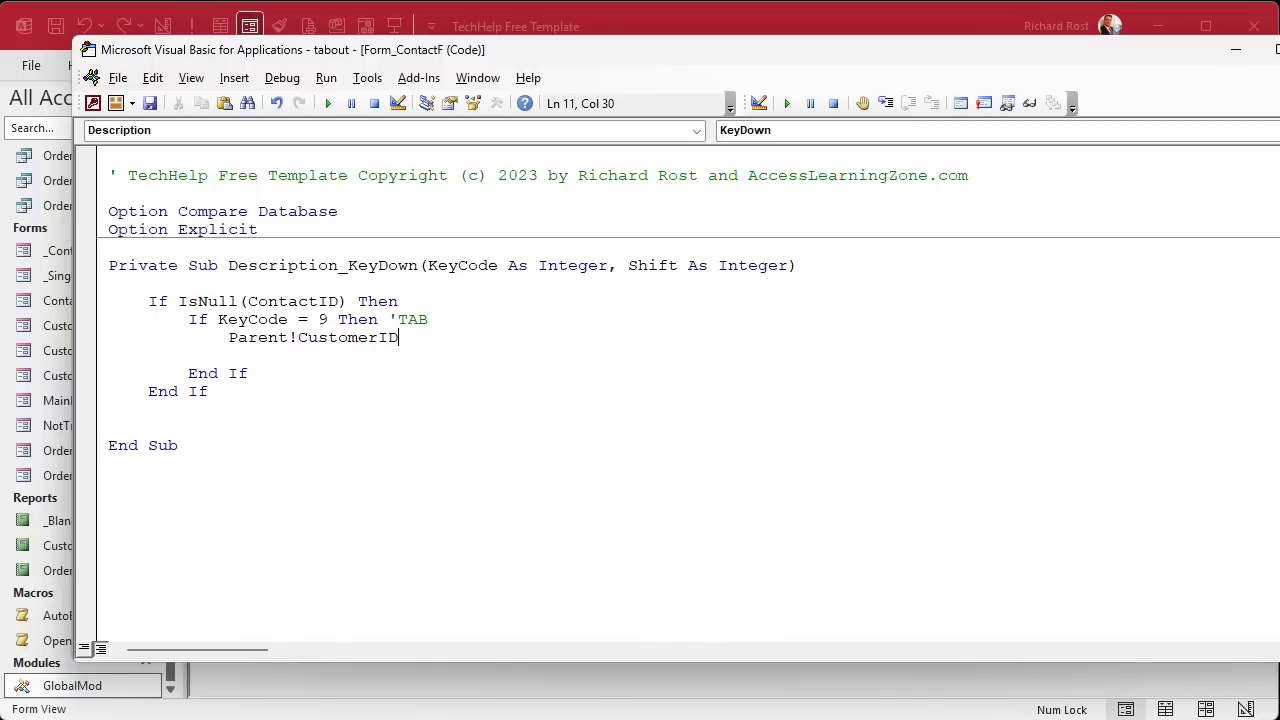
pyautogui.write('.SetFocus')
pyautogui.press('Down')
pyautogui.write('keycode = 9')
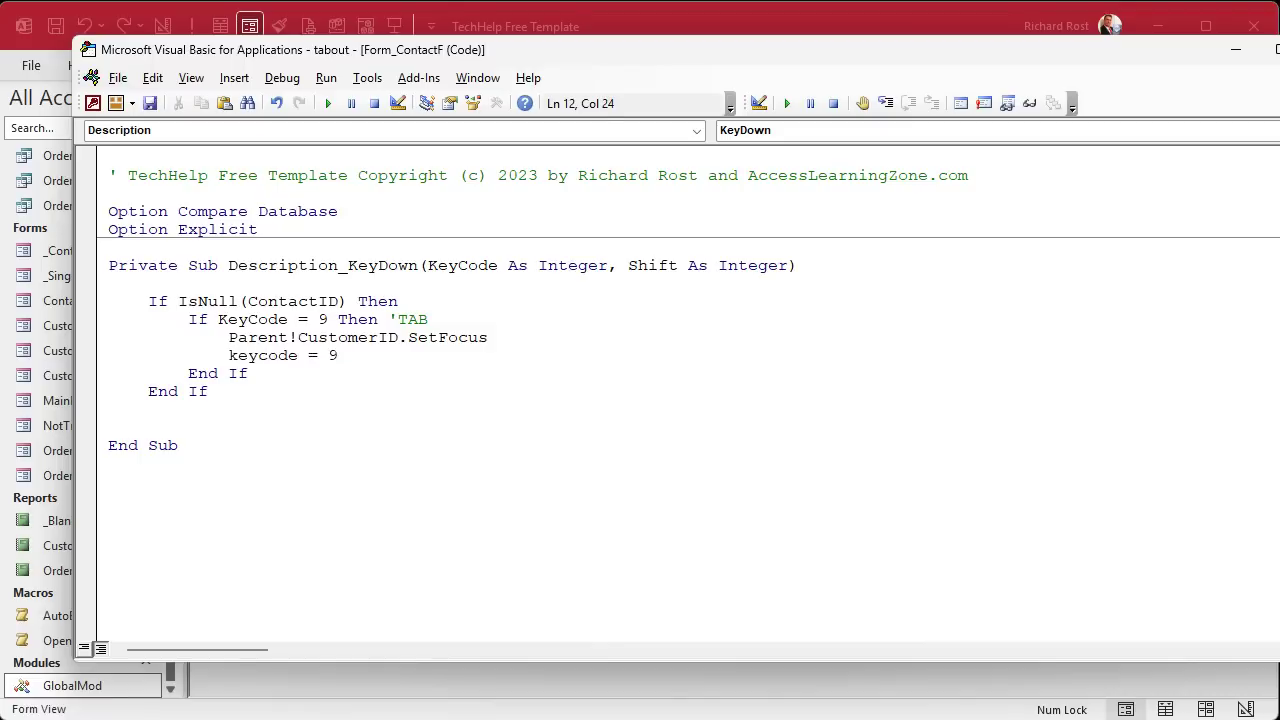
pyautogui.press('BackSpace')
pyautogui.write("0 ' swallow it!")
pyautogui.click(209, 391)
pyautogui.moveTo(218, 319); pyautogui.dragTo(388, 338)
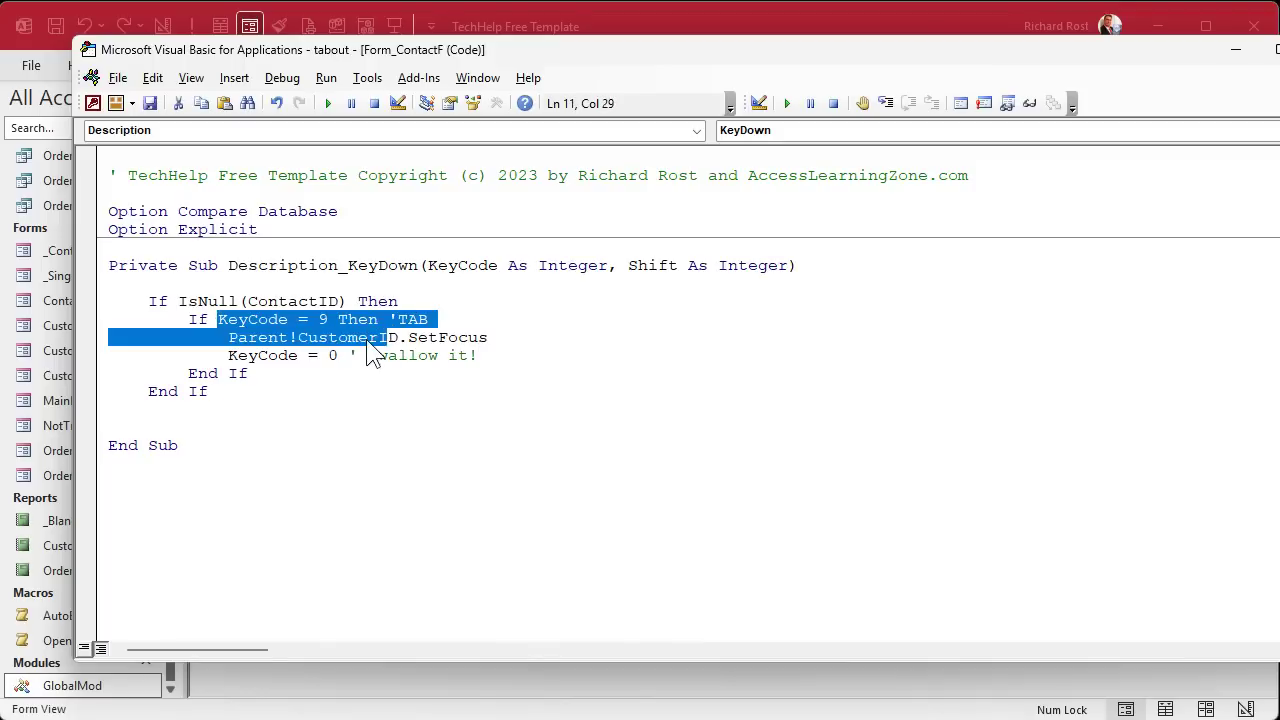
pyautogui.click(365, 355)
pyautogui.moveTo(228, 355); pyautogui.dragTo(534, 355)
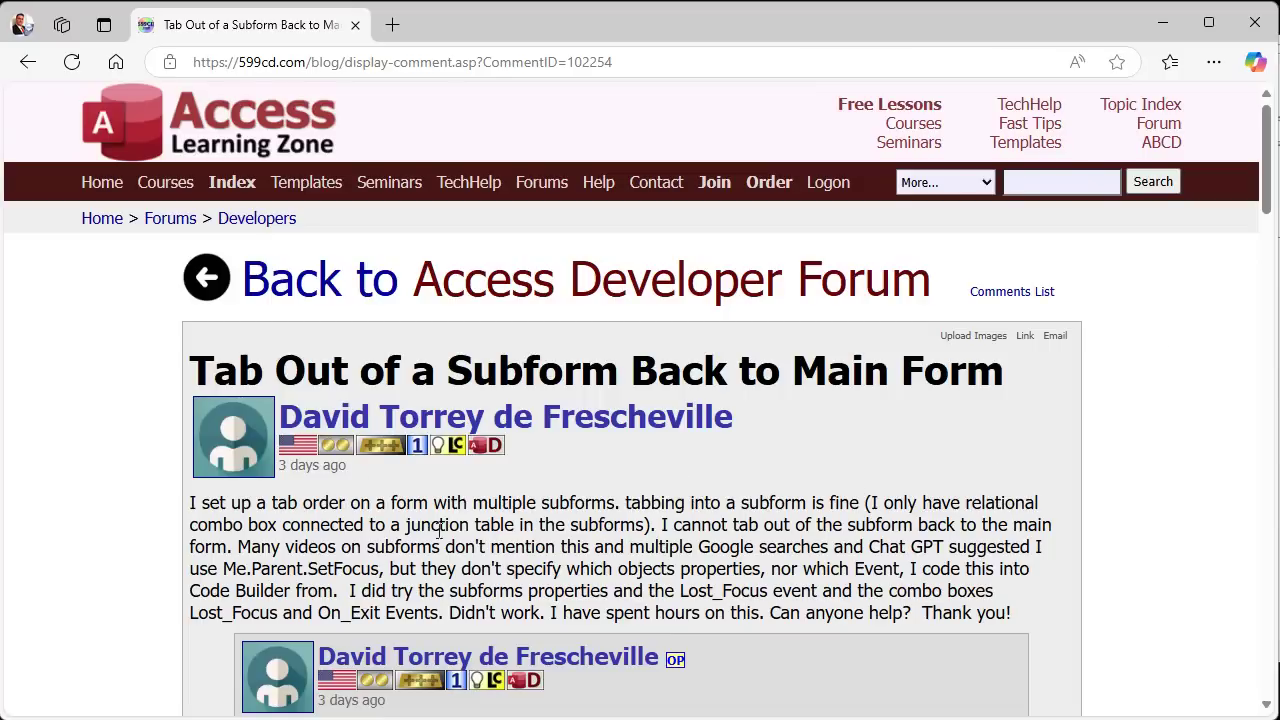
pyautogui.scroll(-4, 363, 562)
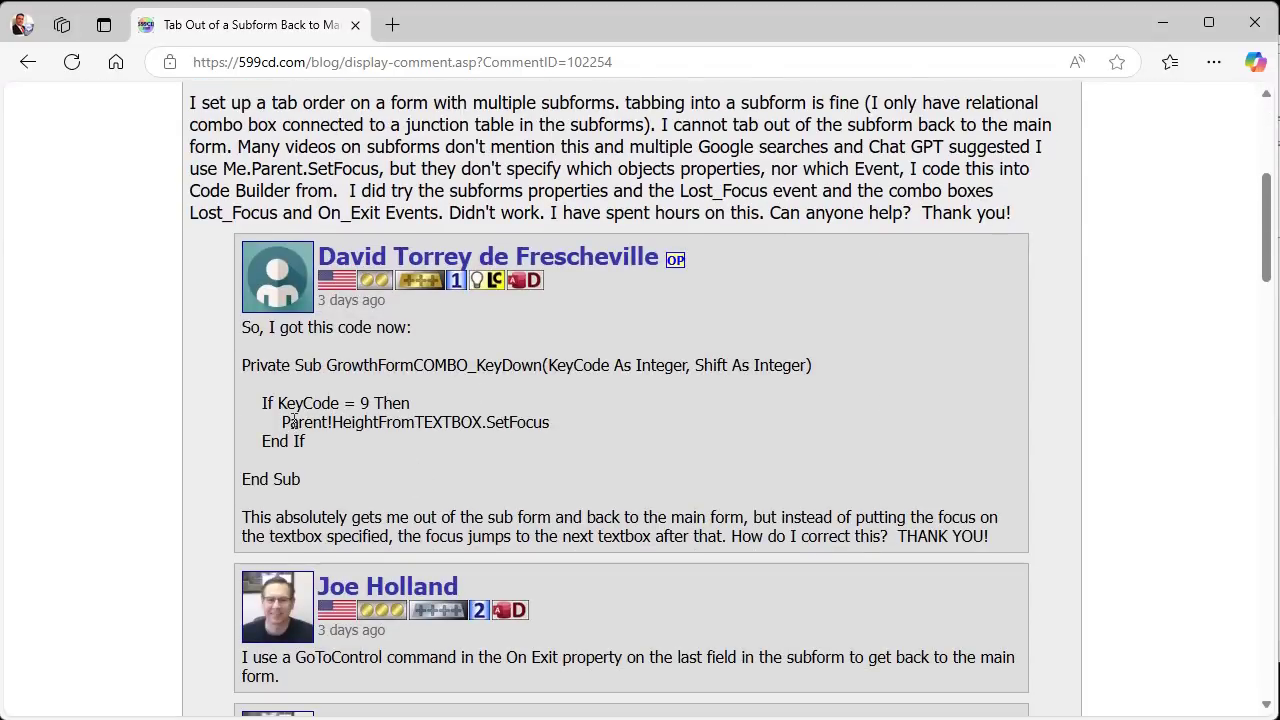
pyautogui.moveTo(289, 422); pyautogui.dragTo(629, 423)
pyautogui.scroll(-20, 712, 406)
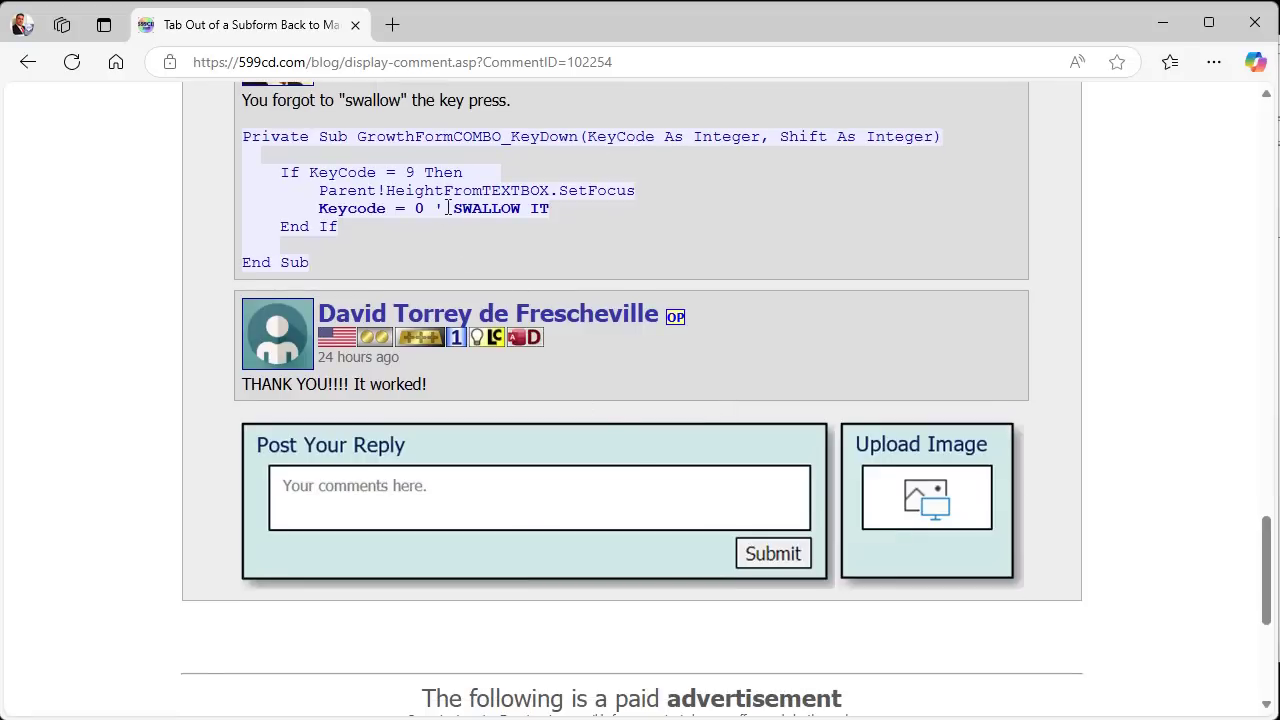
pyautogui.moveTo(448, 208); pyautogui.dragTo(634, 209)
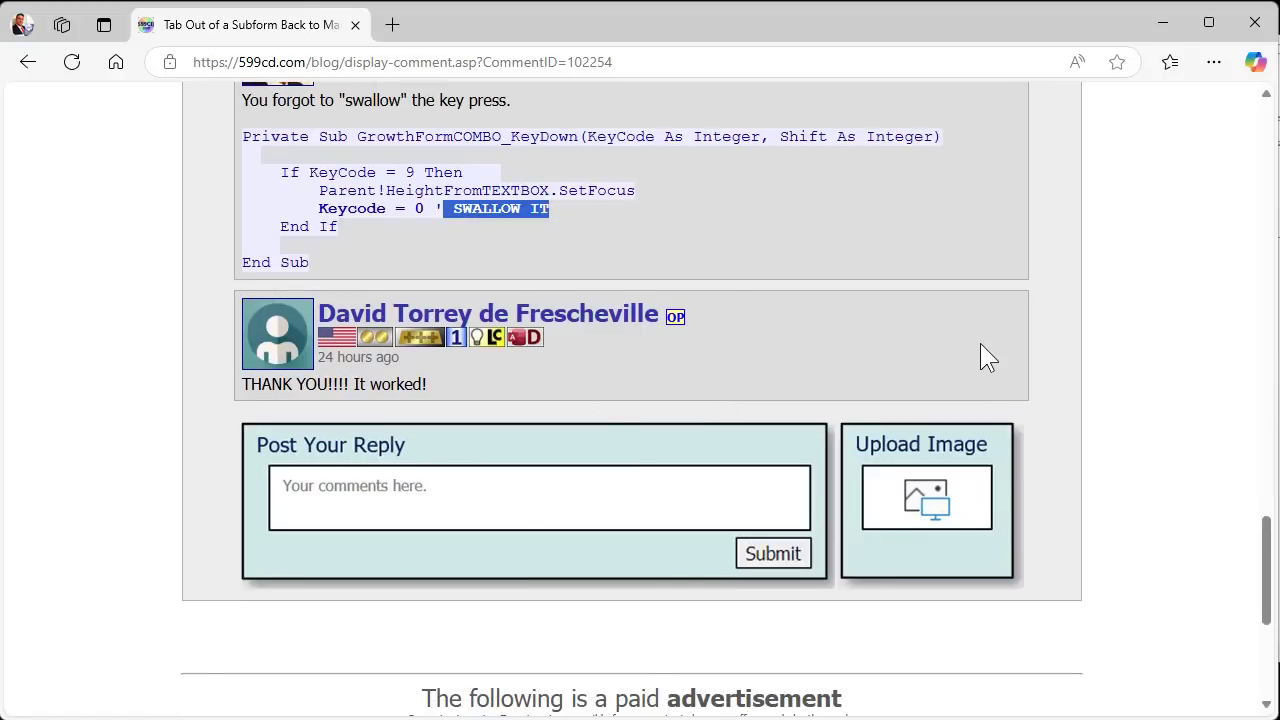
pyautogui.hotkey('alt', 'Tab')
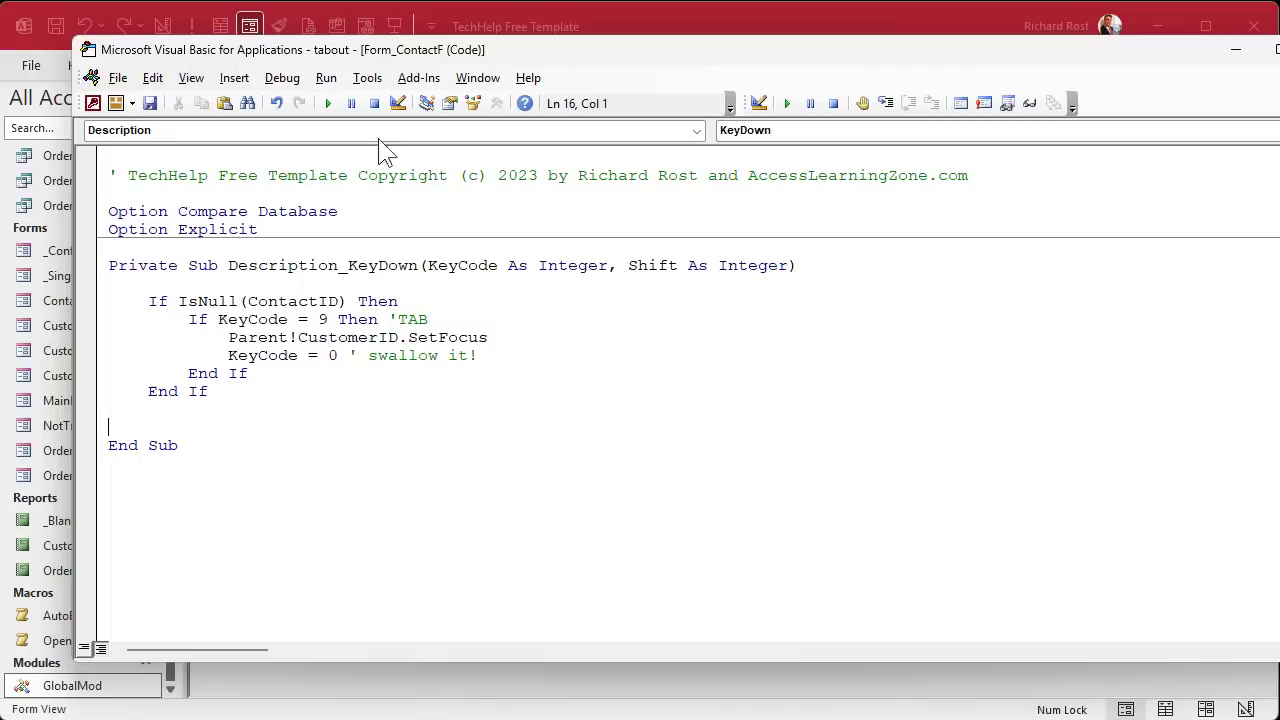
# Step: Compile the VBA project, then close and reopen Customers with Contacts in Access
pyautogui.click(282, 77)
pyautogui.click(290, 99)
pyautogui.click(757, 34)
pyautogui.click(959, 135)
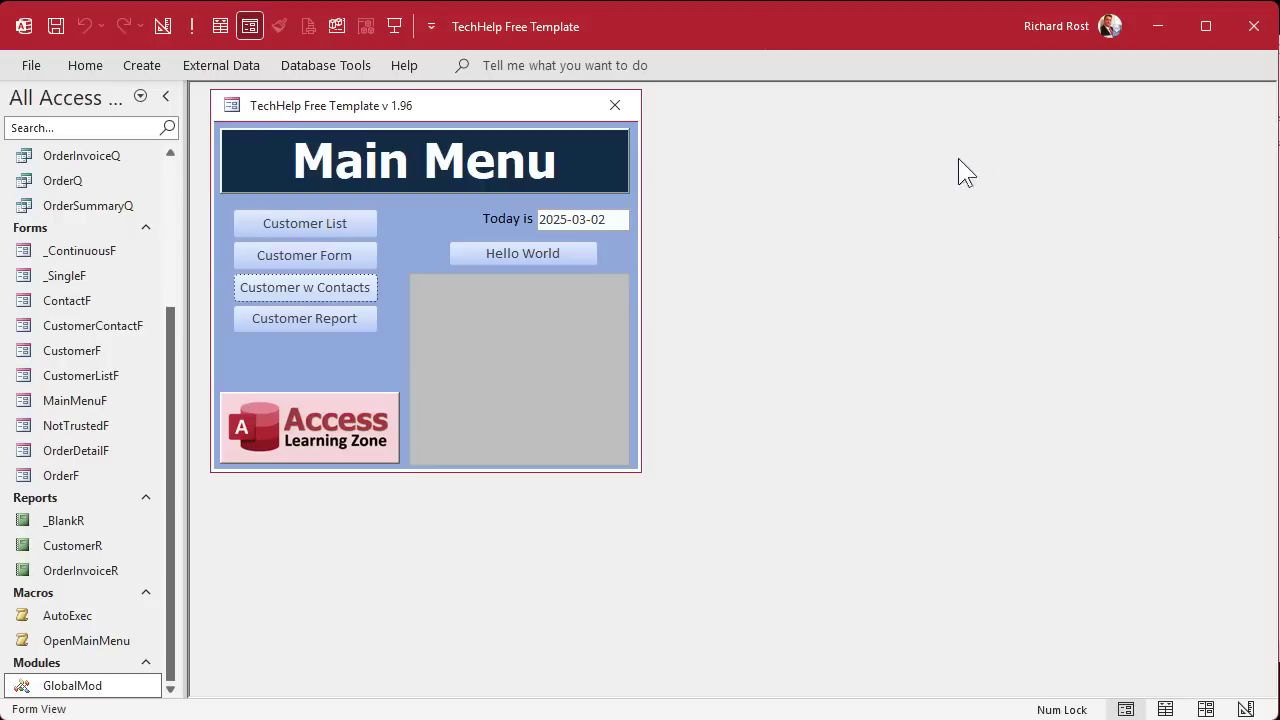
pyautogui.click(330, 287)
# Step: Tab through the main form fields, confirming the new contact row jumps back to Customer ID
pyautogui.press('Tab')
pyautogui.press('Tab')
pyautogui.press('Tab')
pyautogui.press('Tab')
pyautogui.press('Tab')
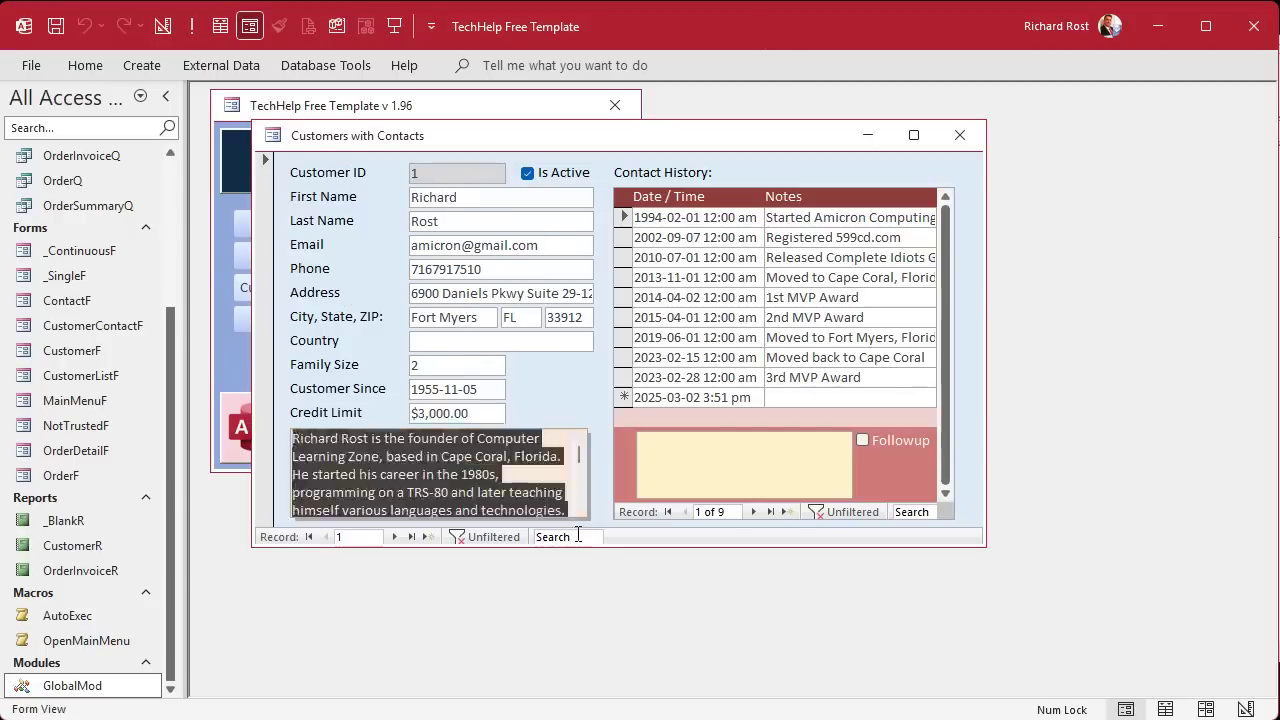
pyautogui.press('Tab')
pyautogui.press('Tab')
pyautogui.press('Tab')
pyautogui.press('Tab')
pyautogui.press('Tab')
pyautogui.press('Tab')
pyautogui.press('Tab')
pyautogui.press('Tab')
pyautogui.press('Tab')
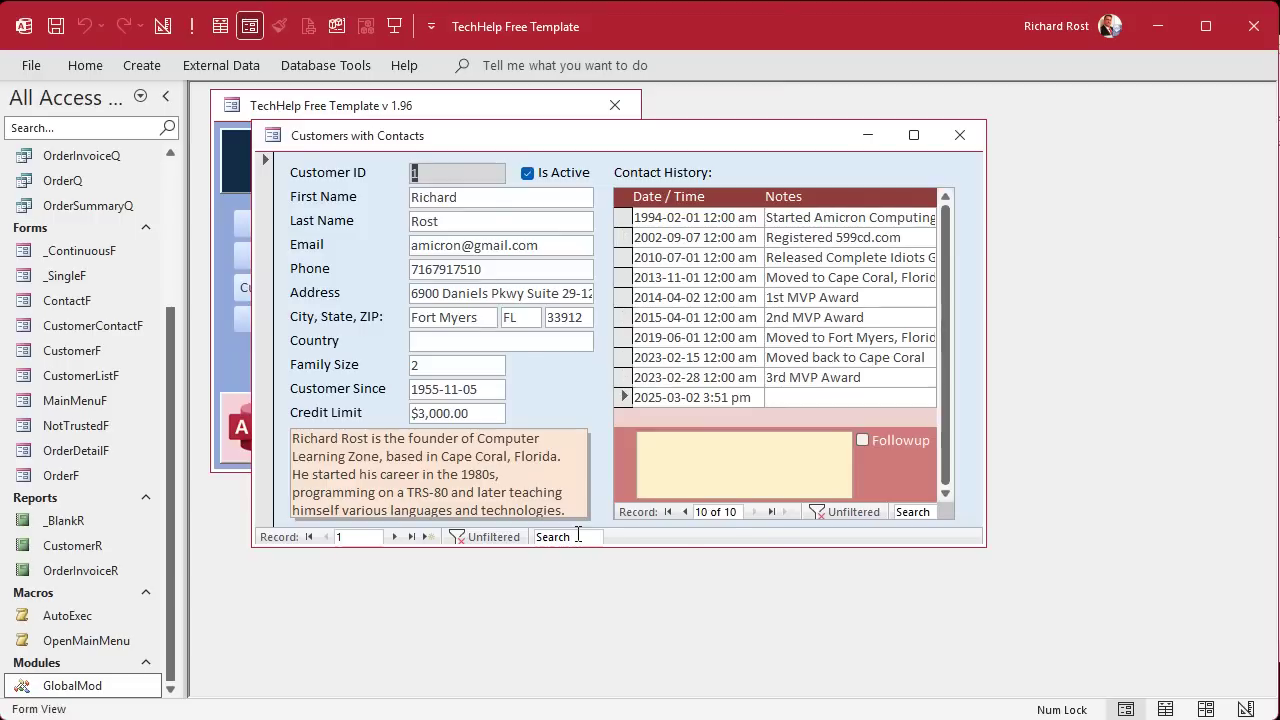
pyautogui.press('Tab')
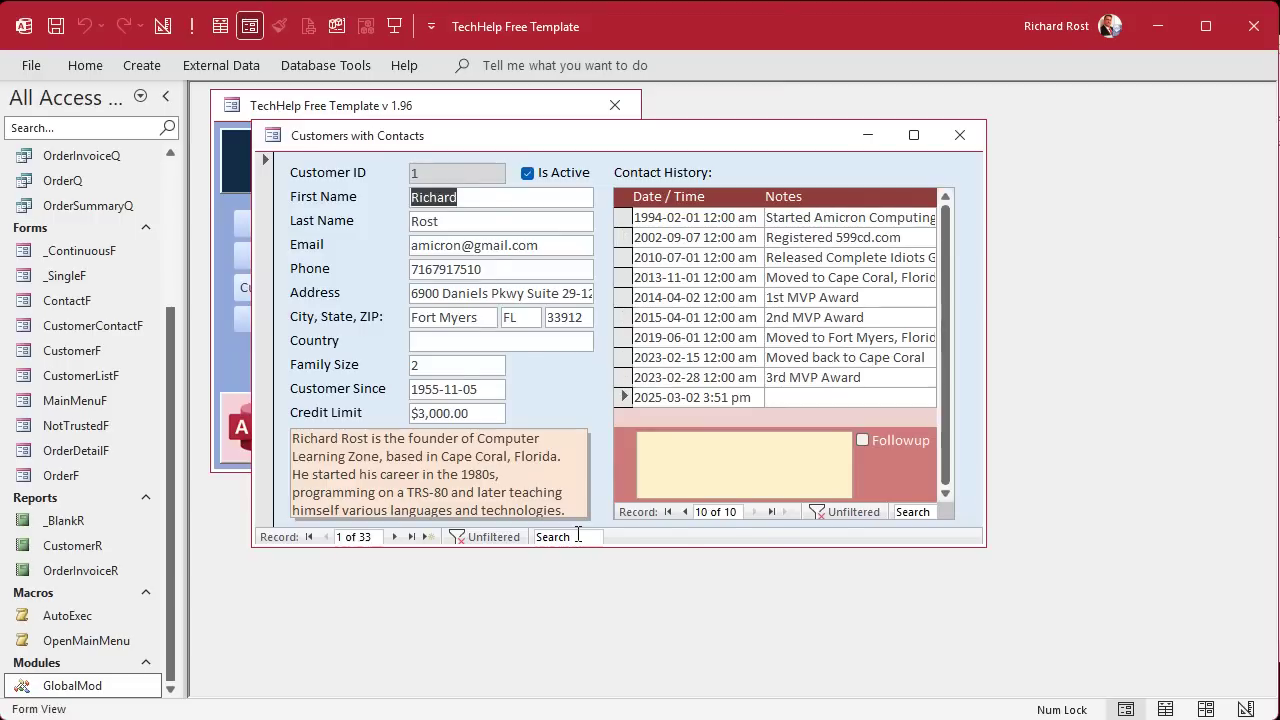
pyautogui.press('Tab')
pyautogui.press('Tab')
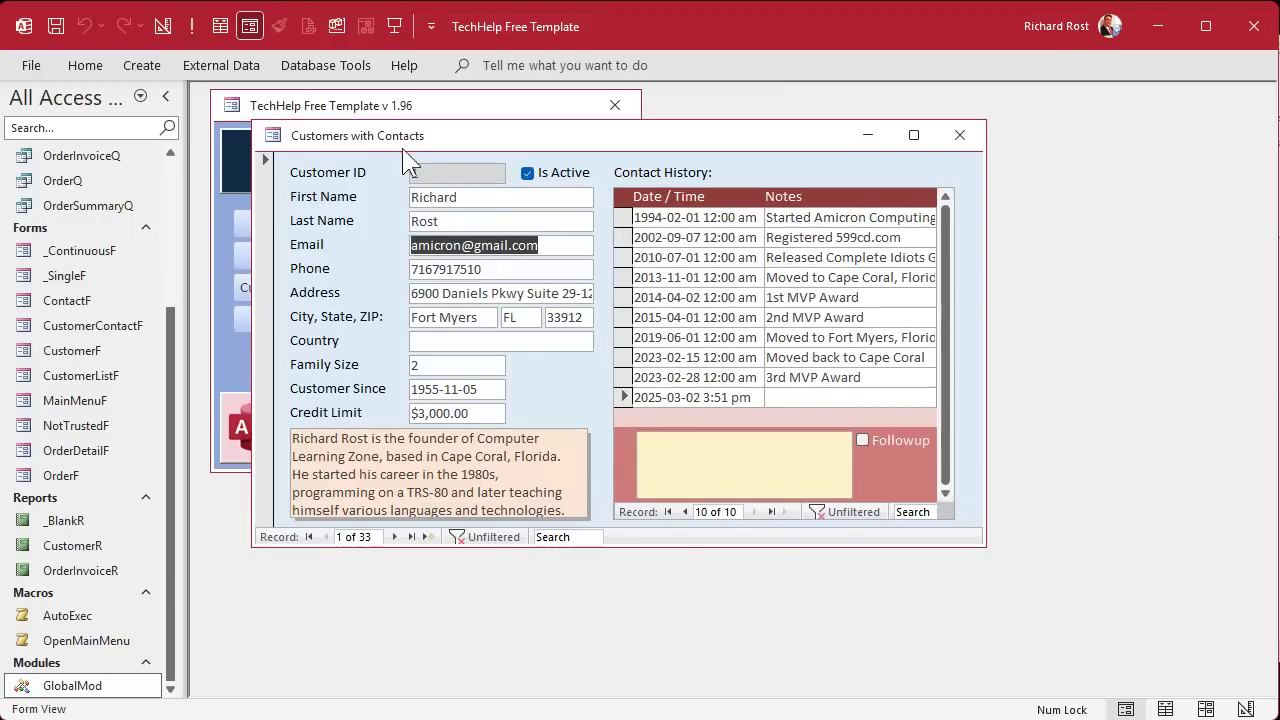
pyautogui.press('Tab')
pyautogui.press('Tab')
pyautogui.press('Tab')
pyautogui.press('Tab')
pyautogui.press('Tab')
pyautogui.press('Tab')
pyautogui.press('Tab')
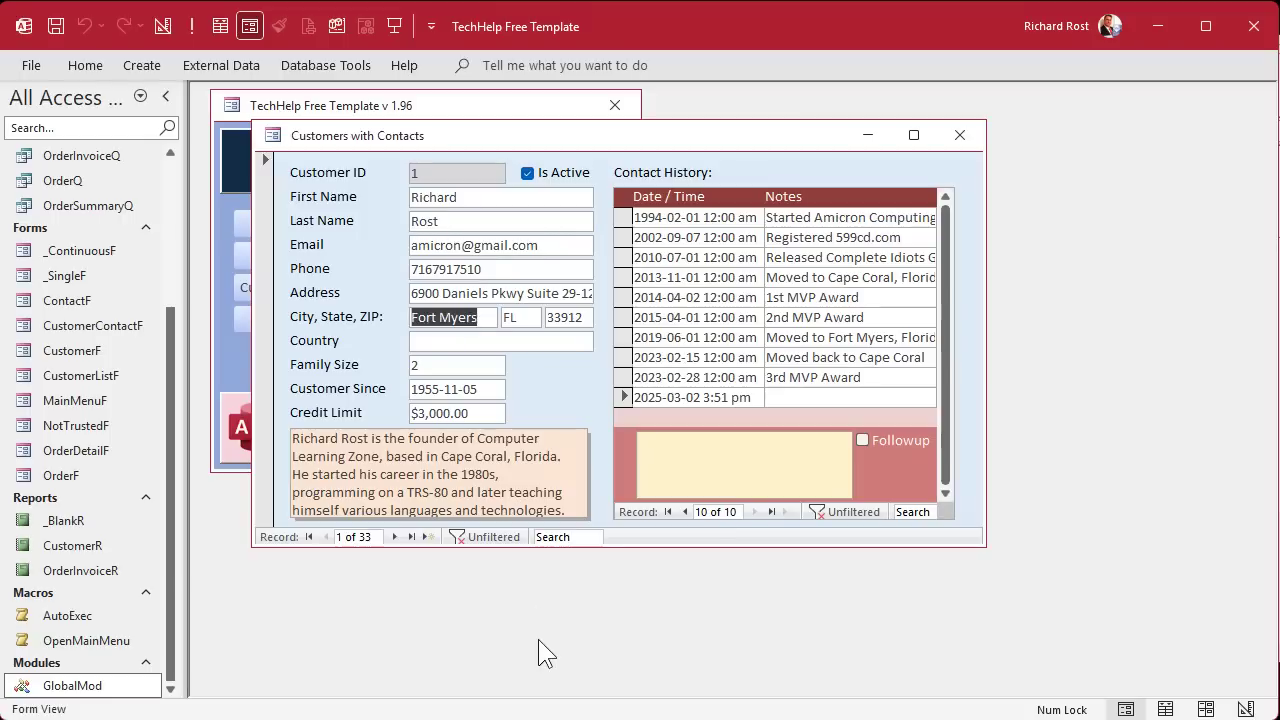
pyautogui.press('Tab')
pyautogui.press('Tab')
pyautogui.press('Tab')
pyautogui.press('Tab')
pyautogui.press('Tab')
pyautogui.press('Tab')
pyautogui.press('Tab')
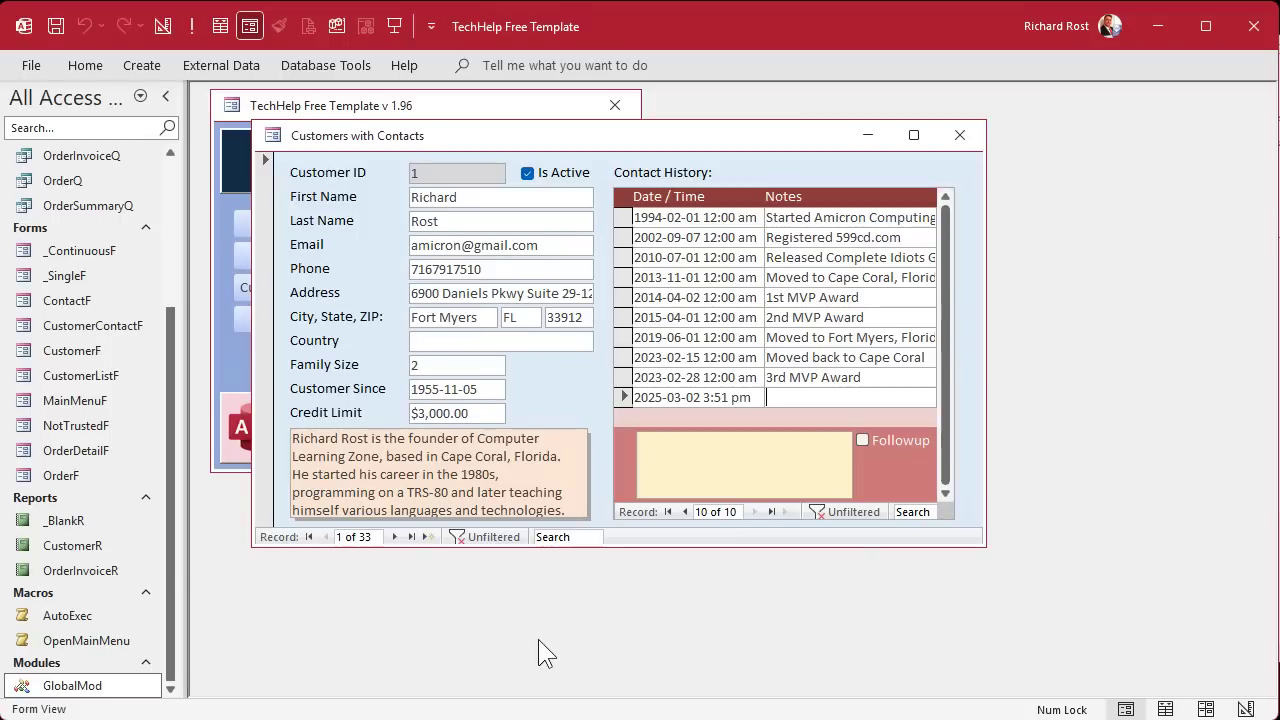
pyautogui.press('Tab')
pyautogui.press('Tab')
pyautogui.press('Tab')
pyautogui.press('Tab')
pyautogui.press('Tab')
pyautogui.press('Tab')
pyautogui.press('Tab')
pyautogui.press('Tab')
pyautogui.press('Tab')
pyautogui.press('Tab')
pyautogui.press('Tab')
pyautogui.press('Tab')
pyautogui.press('Tab')
pyautogui.press('Tab')
pyautogui.press('Tab')
pyautogui.press('Tab')
pyautogui.press('Tab')
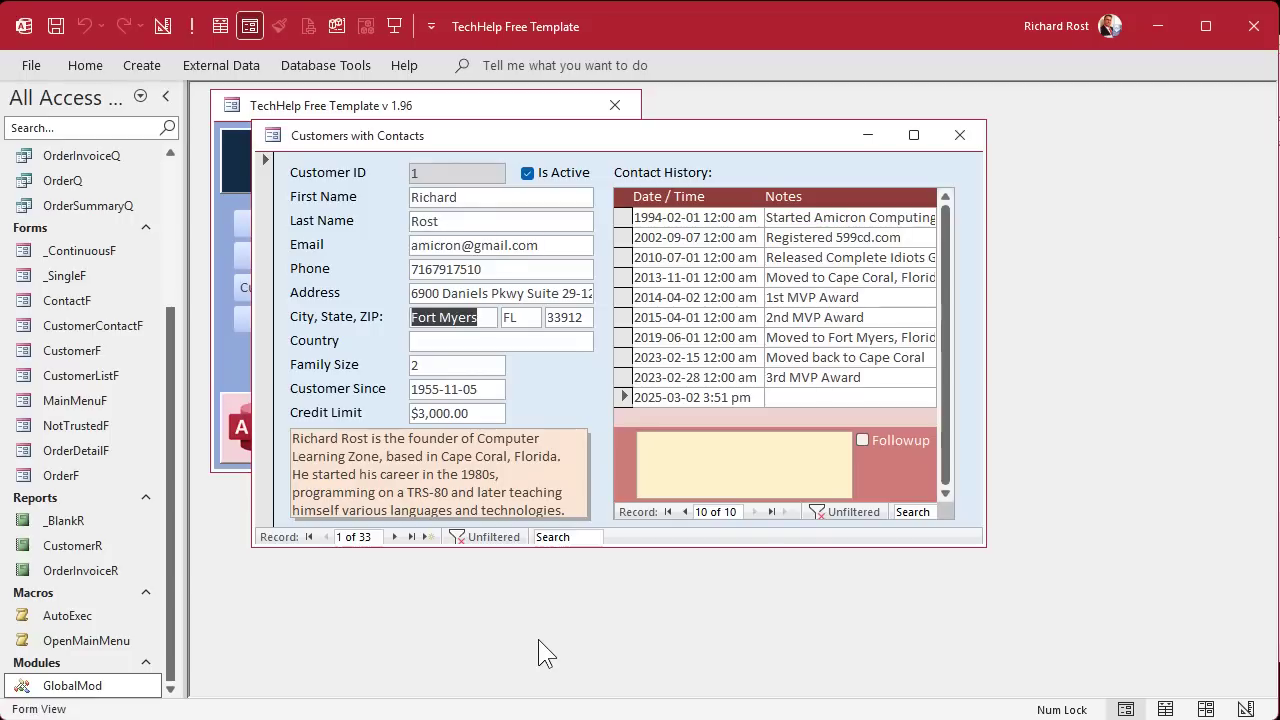
# Step: Retest tabbing from the new row's Notes and the memo, then select the first contact record
pyautogui.click(831, 401)
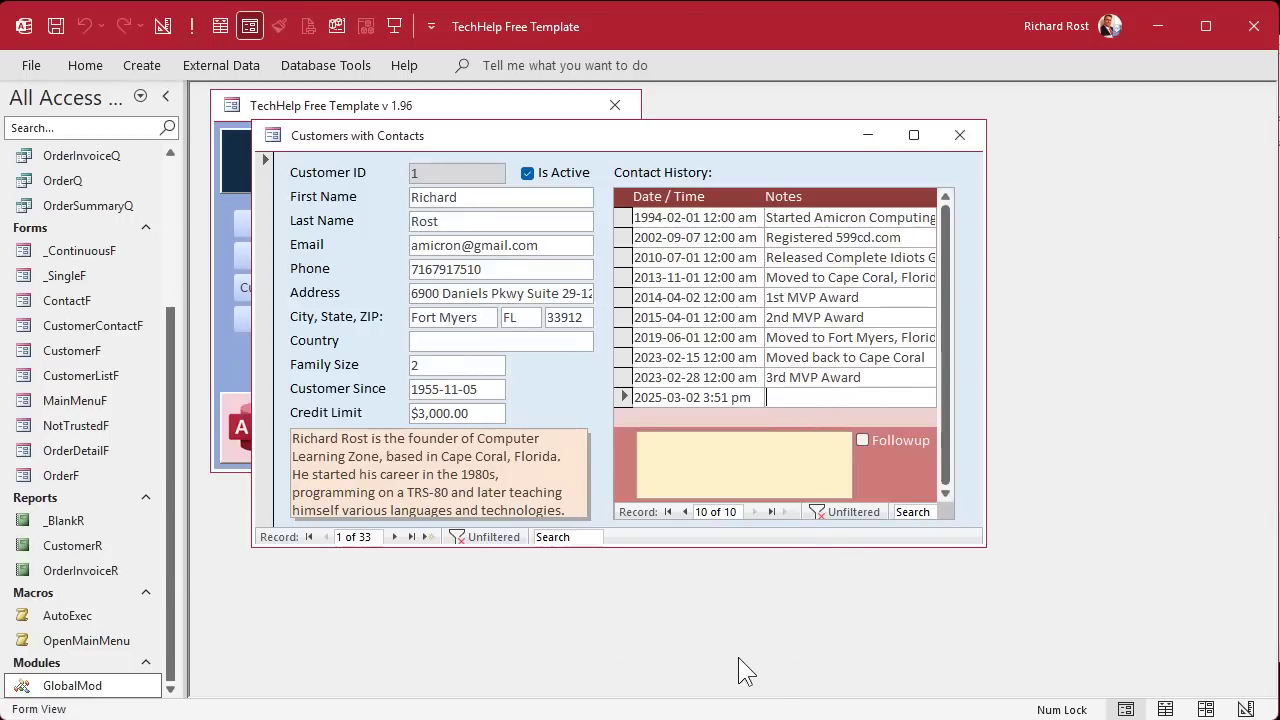
pyautogui.hotkey('ctrl', 'Tab')
pyautogui.press('Tab')
pyautogui.press('Tab')
pyautogui.press('Tab')
pyautogui.press('Tab')
pyautogui.press('Tab')
pyautogui.press('Tab')
pyautogui.press('Tab')
pyautogui.press('Tab')
pyautogui.press('Tab')
pyautogui.press('Tab')
pyautogui.press('Tab')
pyautogui.press('Tab')
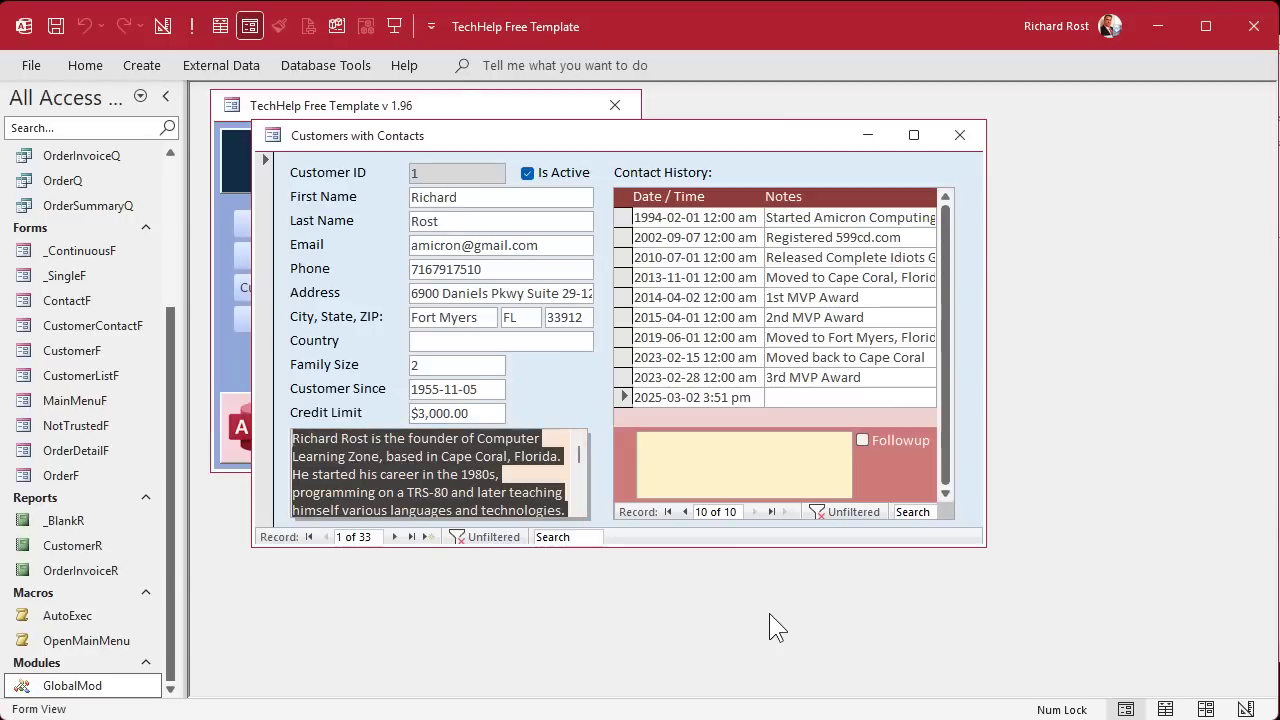
pyautogui.press('Tab')
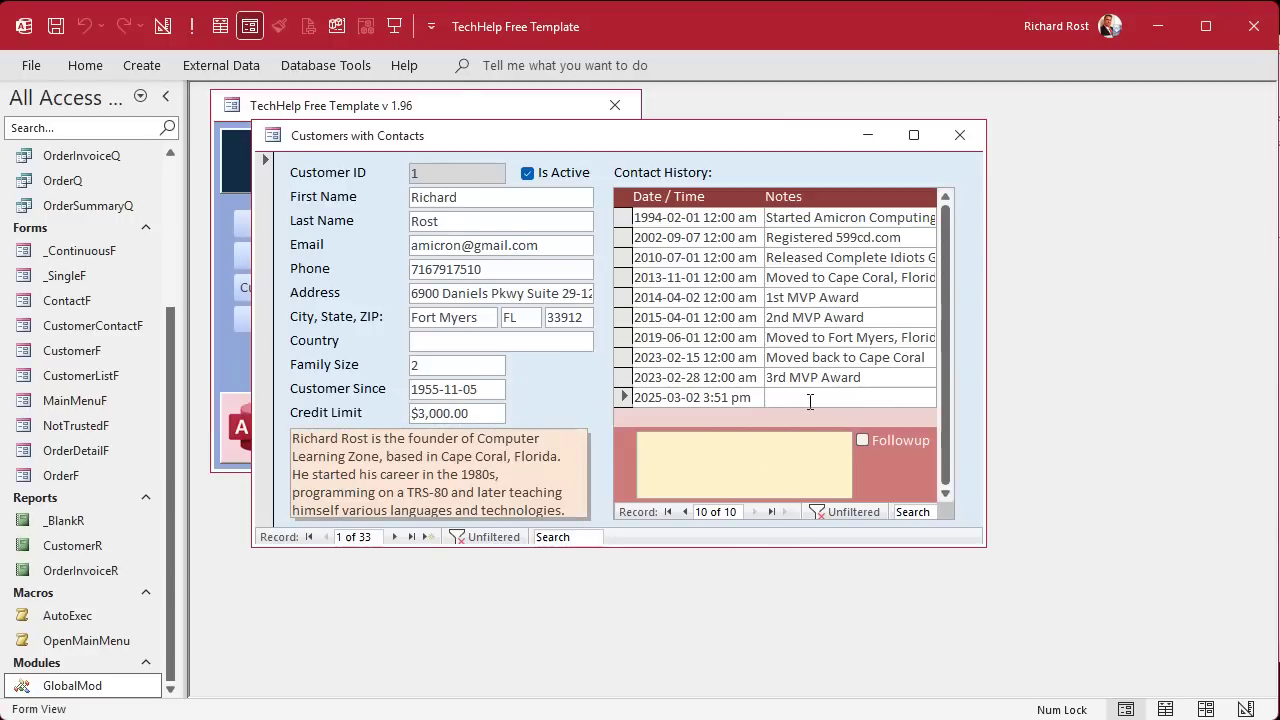
pyautogui.click(458, 477)
pyautogui.click(790, 398)
pyautogui.click(735, 217)
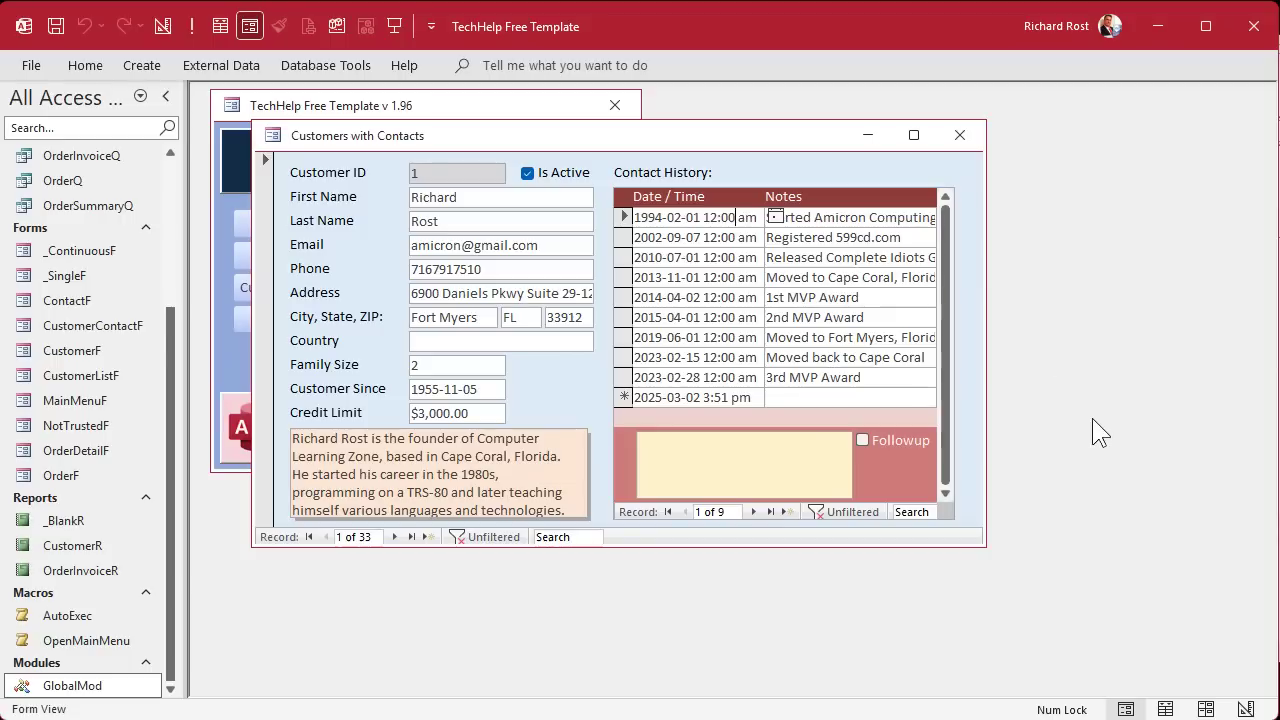
# Step: Review the nested IsNull/KeyCode checks, then paste an If IsNull(ContactID) And KeyCode = 9 block below End If
pyautogui.hotkey('alt', 'F11')
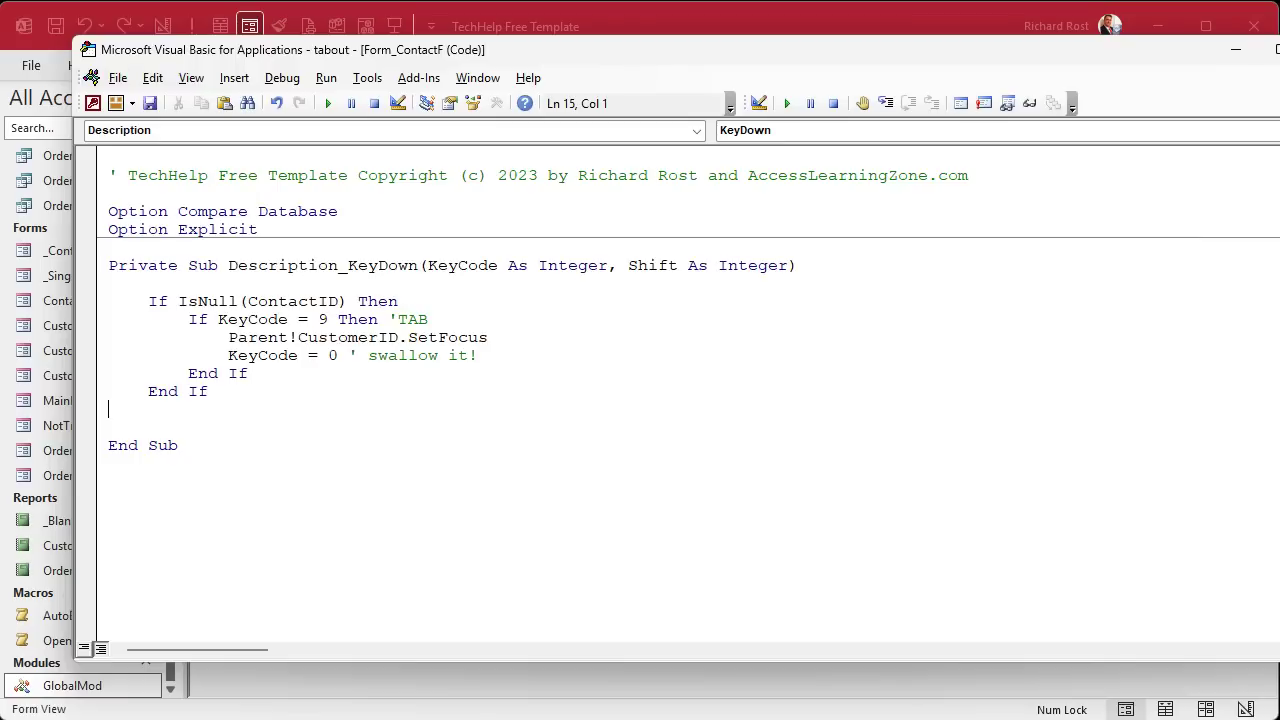
pyautogui.doubleClick(148, 300)
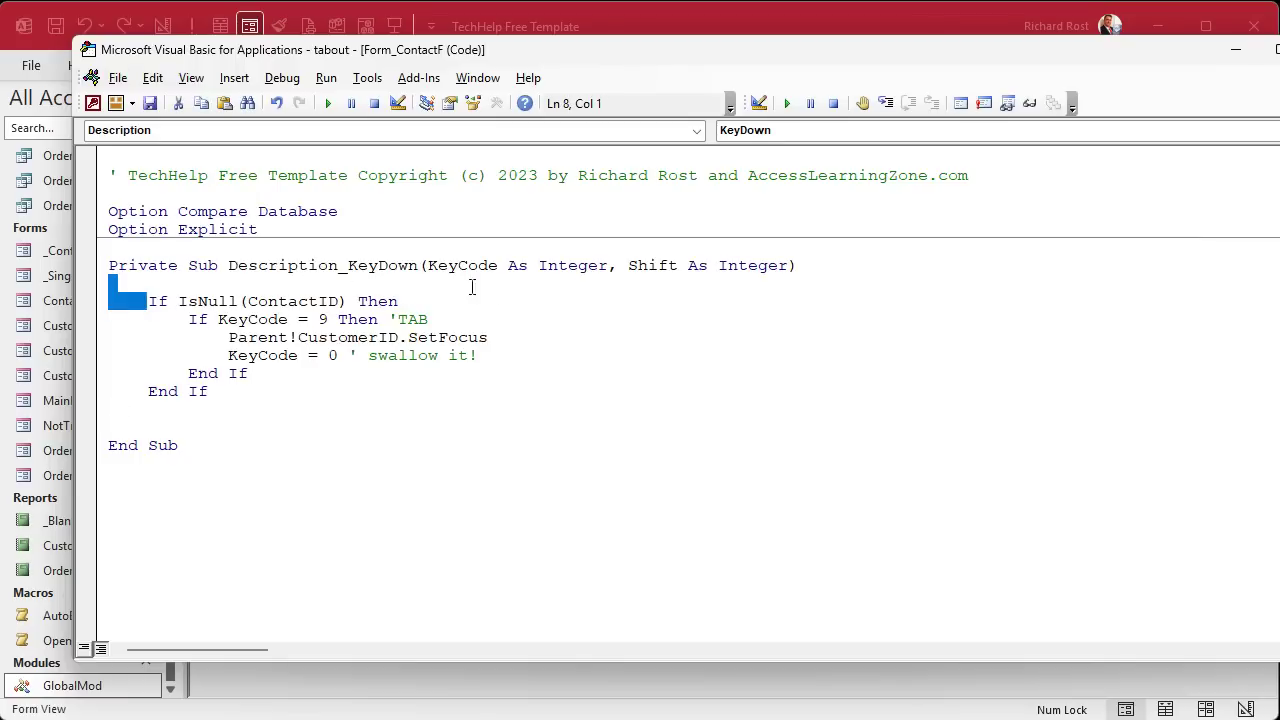
pyautogui.moveTo(472, 287); pyautogui.dragTo(509, 294)
pyautogui.moveTo(192, 319); pyautogui.dragTo(478, 316)
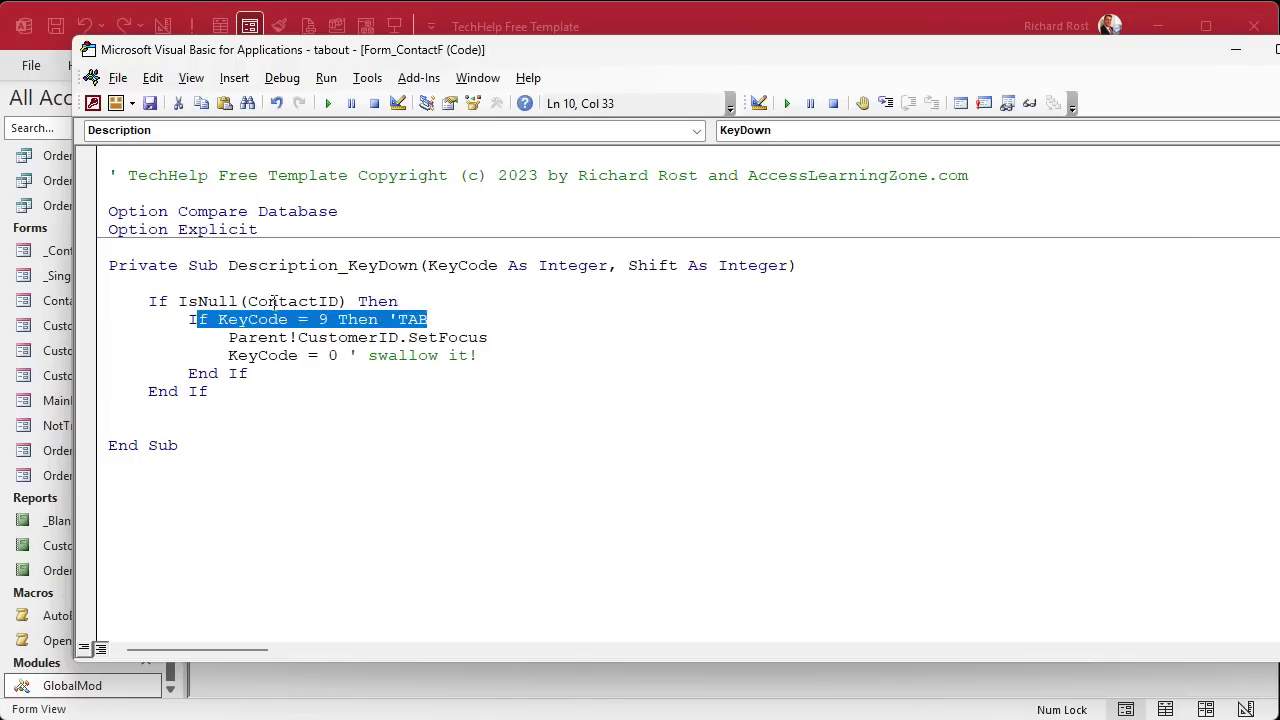
pyautogui.click(308, 300)
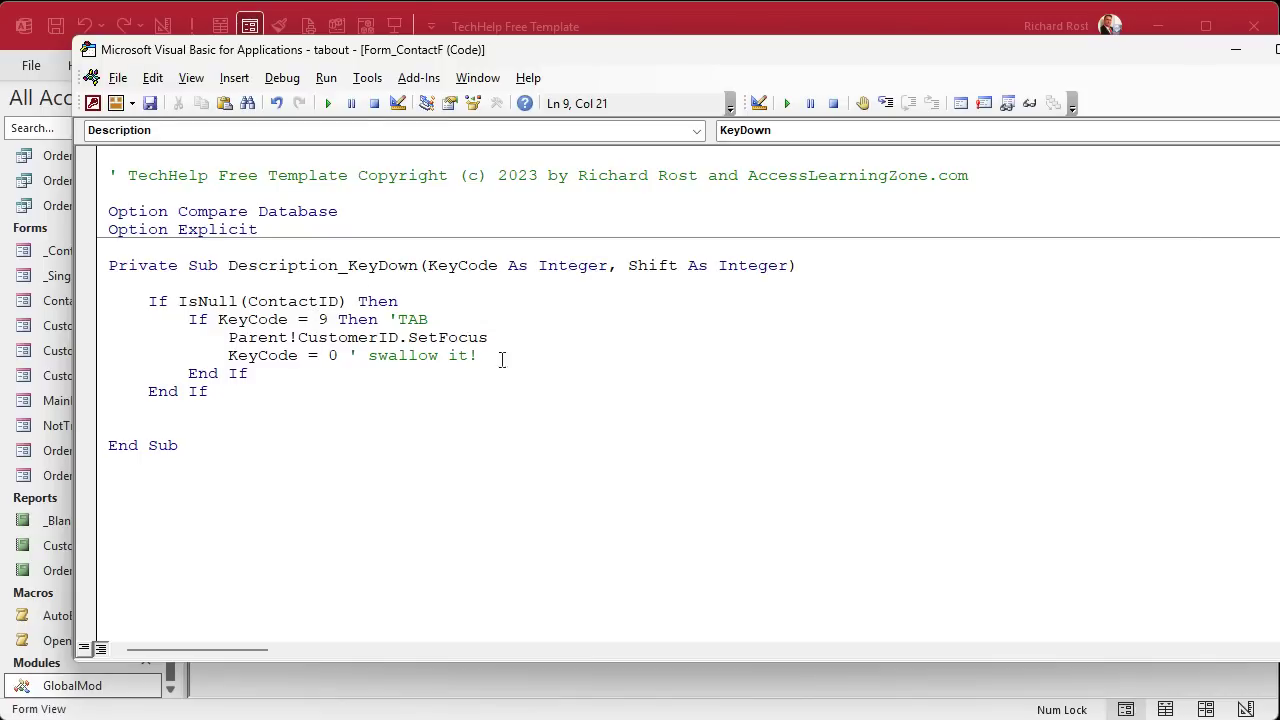
pyautogui.click(499, 398)
pyautogui.write('If IsNull(ContactID) And KeyCode = 9 Then         Parent!CustomerID.SetFocus         KeyCode = 0     End If')
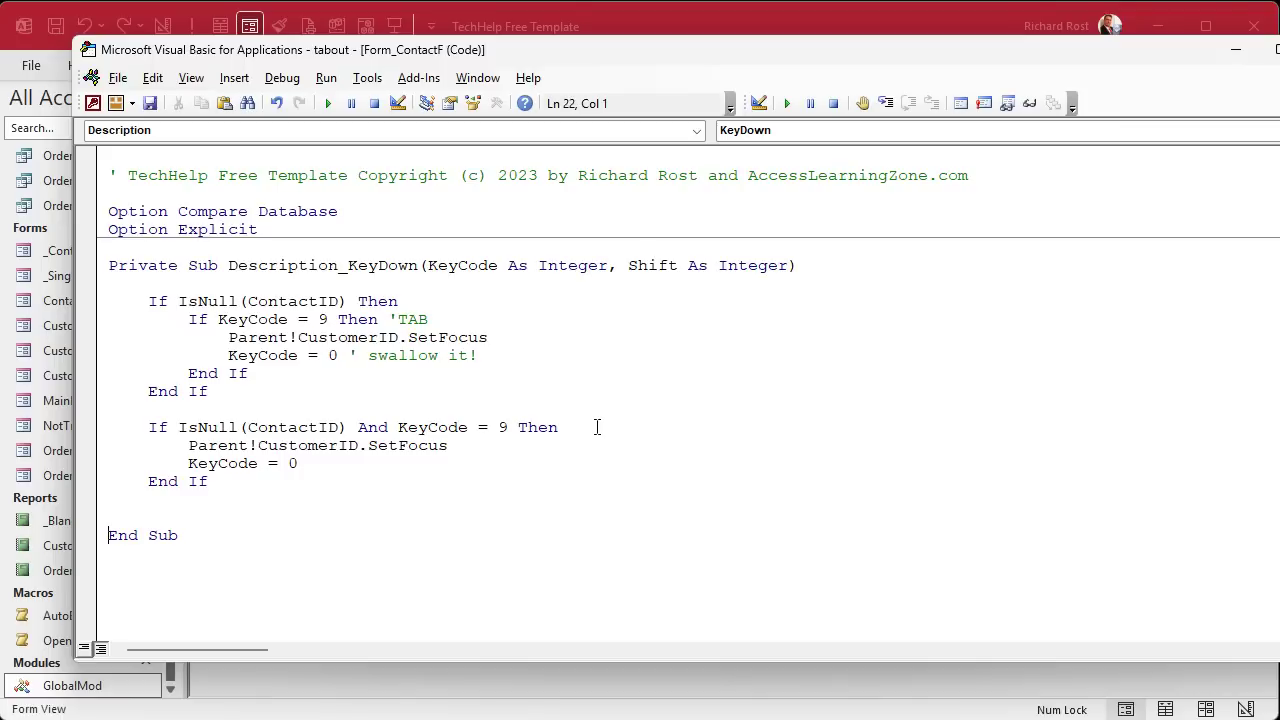
# Step: Highlight the IsNull(ContactID), ContactID and KeyCode = 9 parts of the combined If condition
pyautogui.moveTo(178, 427); pyautogui.dragTo(358, 420)
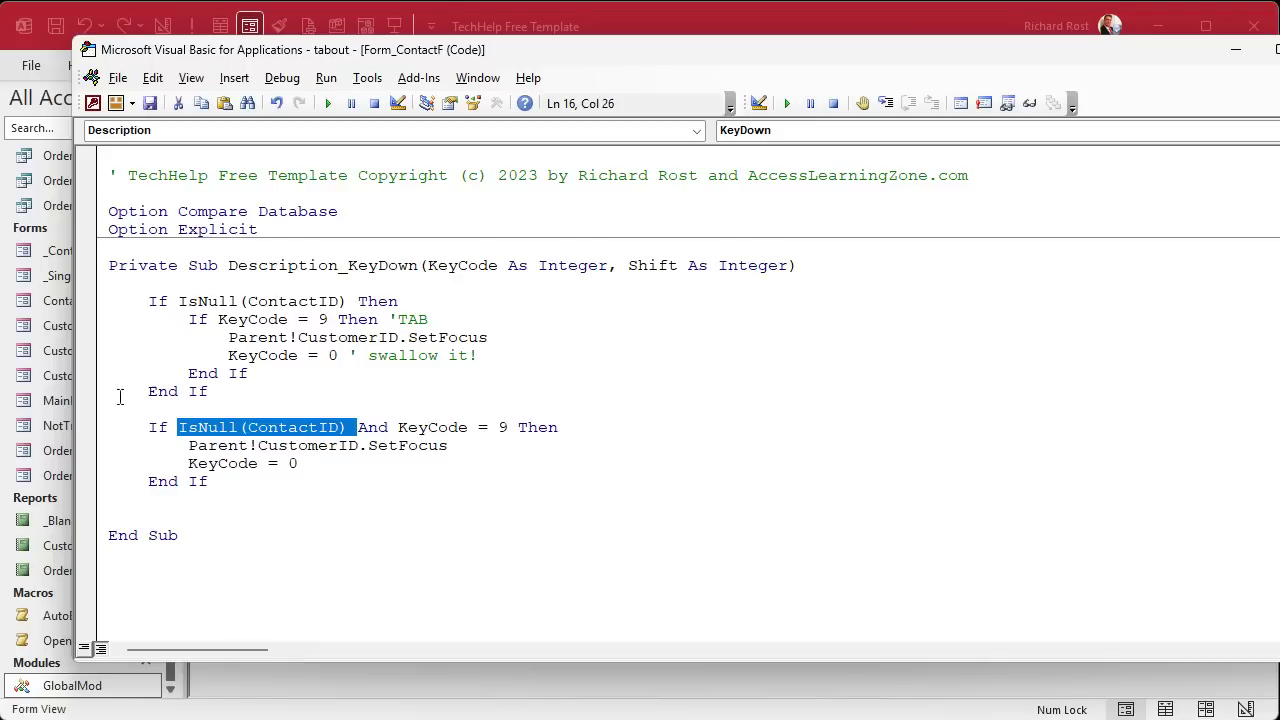
pyautogui.click(150, 427)
pyautogui.moveTo(150, 427); pyautogui.dragTo(649, 430)
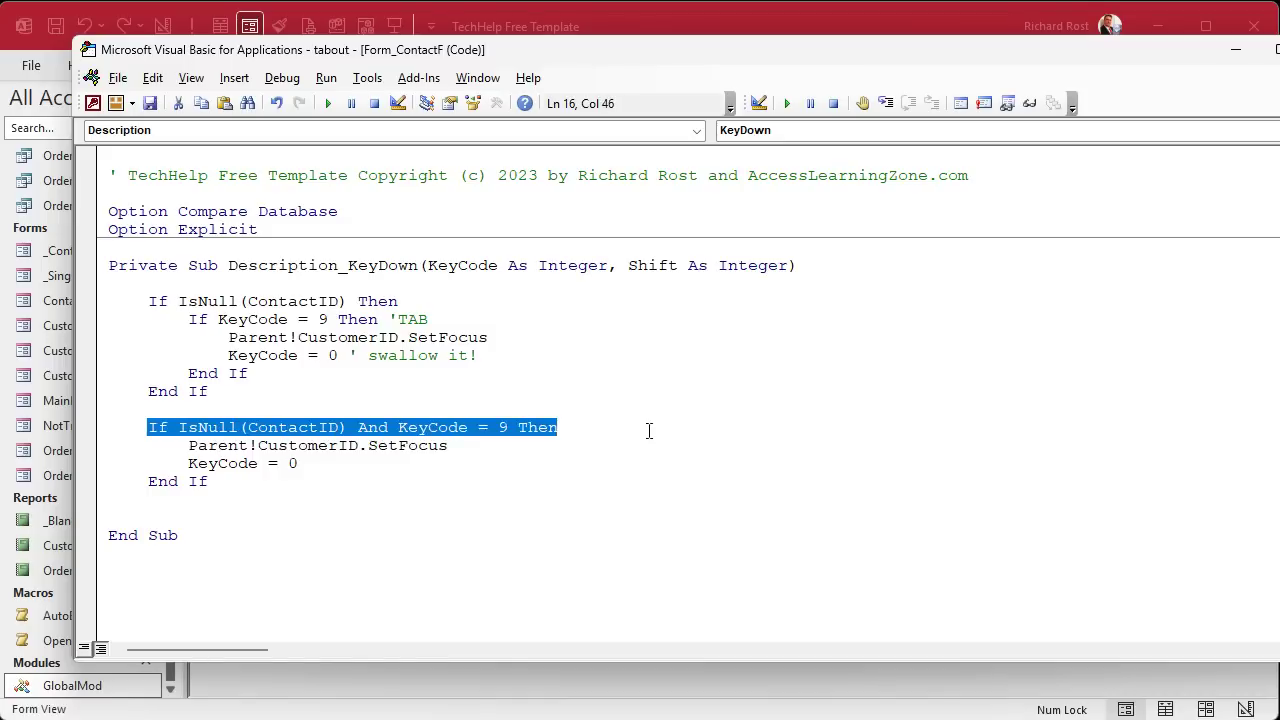
pyautogui.click(279, 427)
pyautogui.click(411, 430)
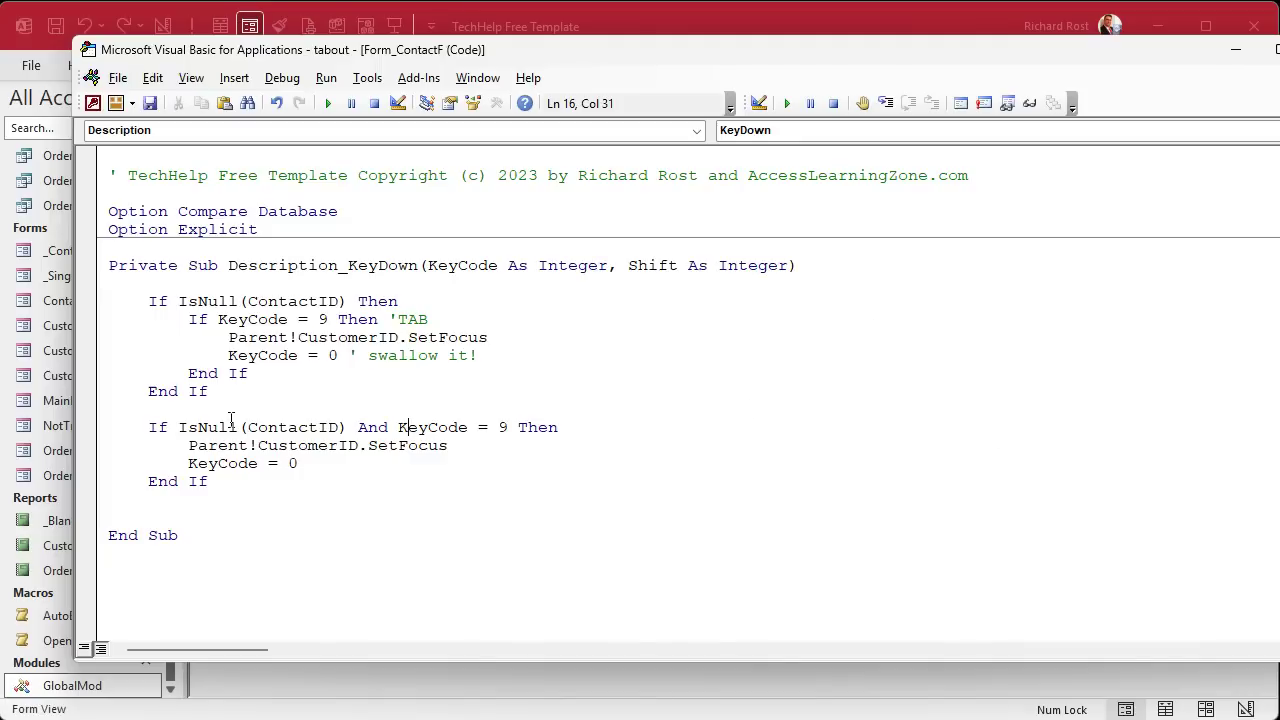
pyautogui.press('Right')
pyautogui.press('Right')
pyautogui.press('Right')
pyautogui.press('Right')
pyautogui.press('Right')
pyautogui.press('Right')
pyautogui.press('Right')
pyautogui.doubleClick(280, 430)
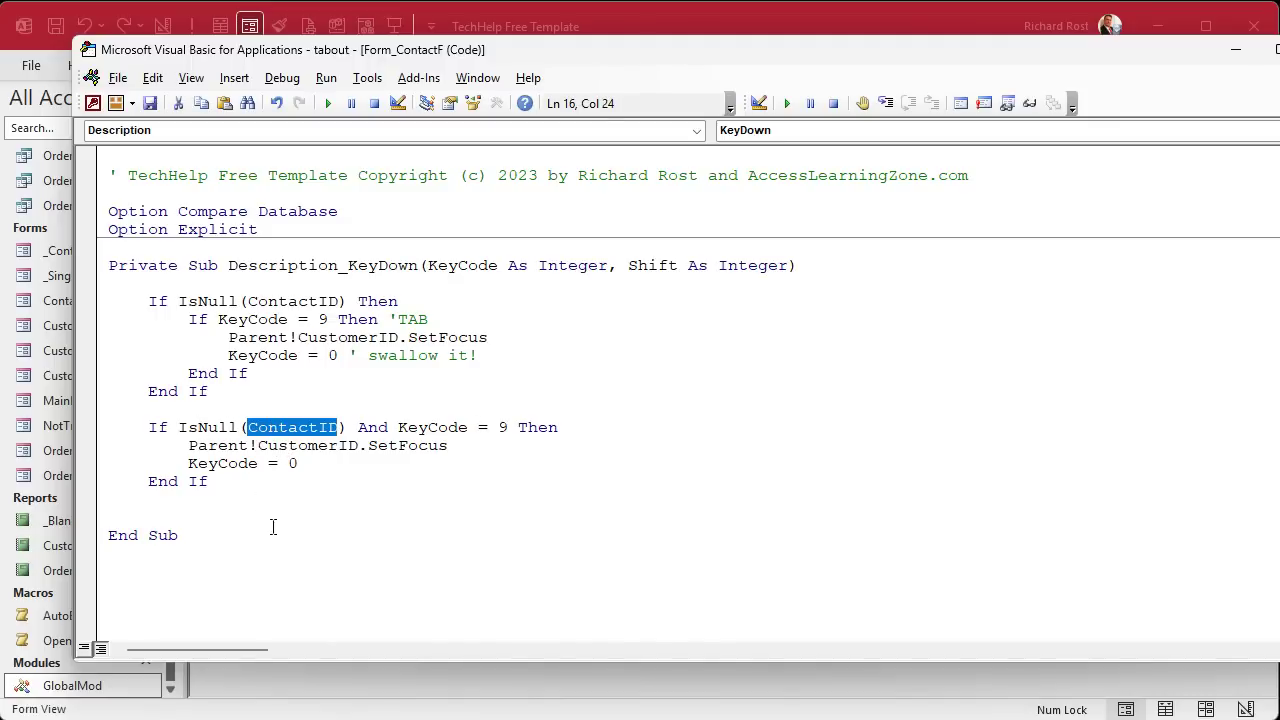
pyautogui.click(190, 463)
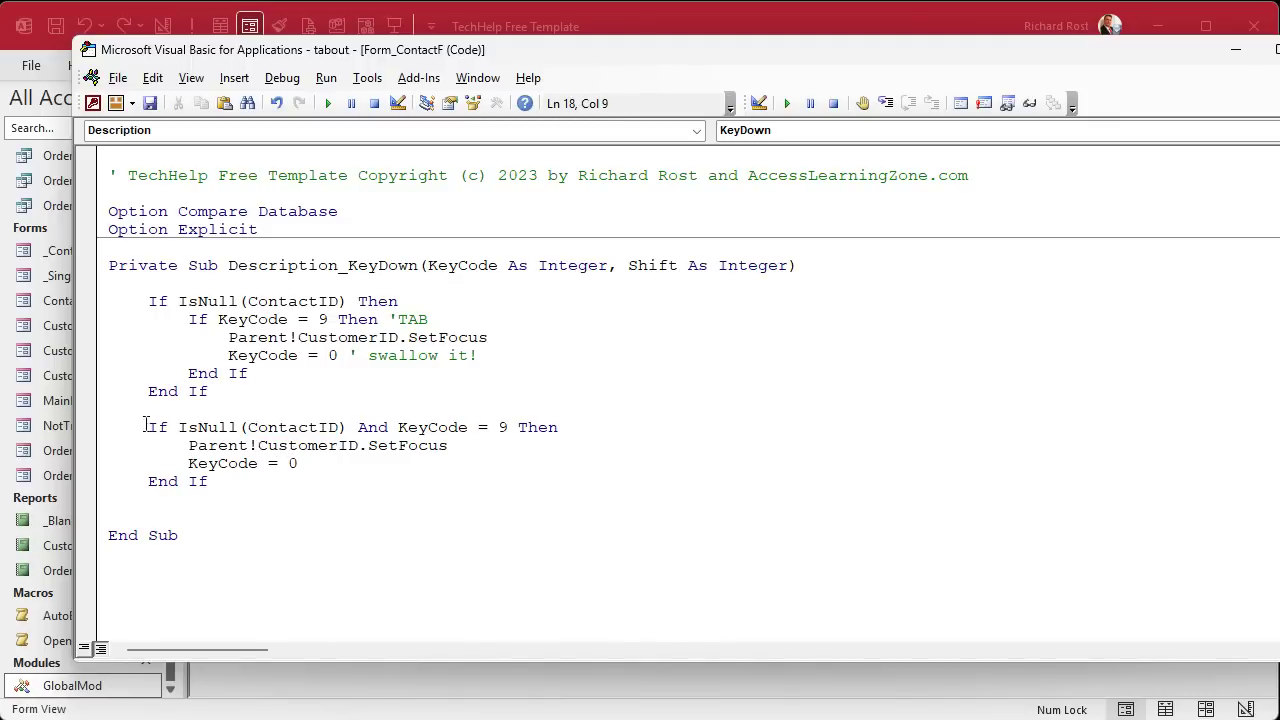
pyautogui.moveTo(145, 424); pyautogui.dragTo(312, 487)
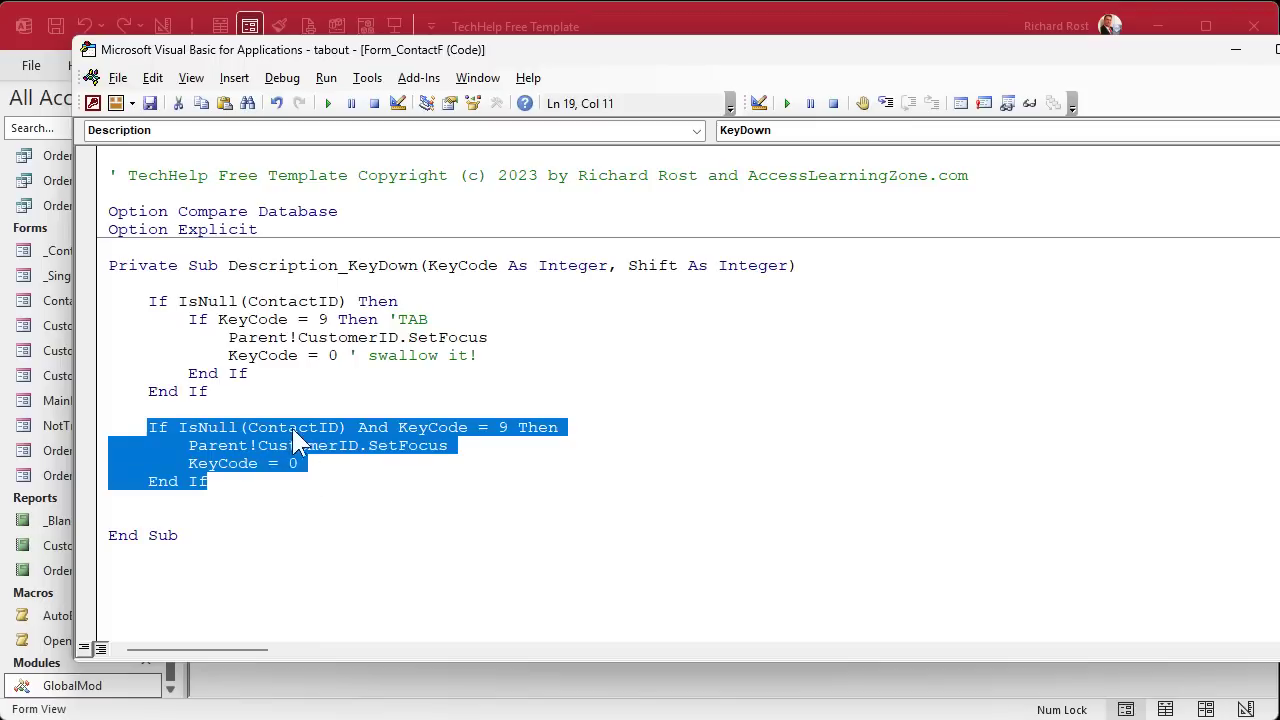
pyautogui.click(419, 427)
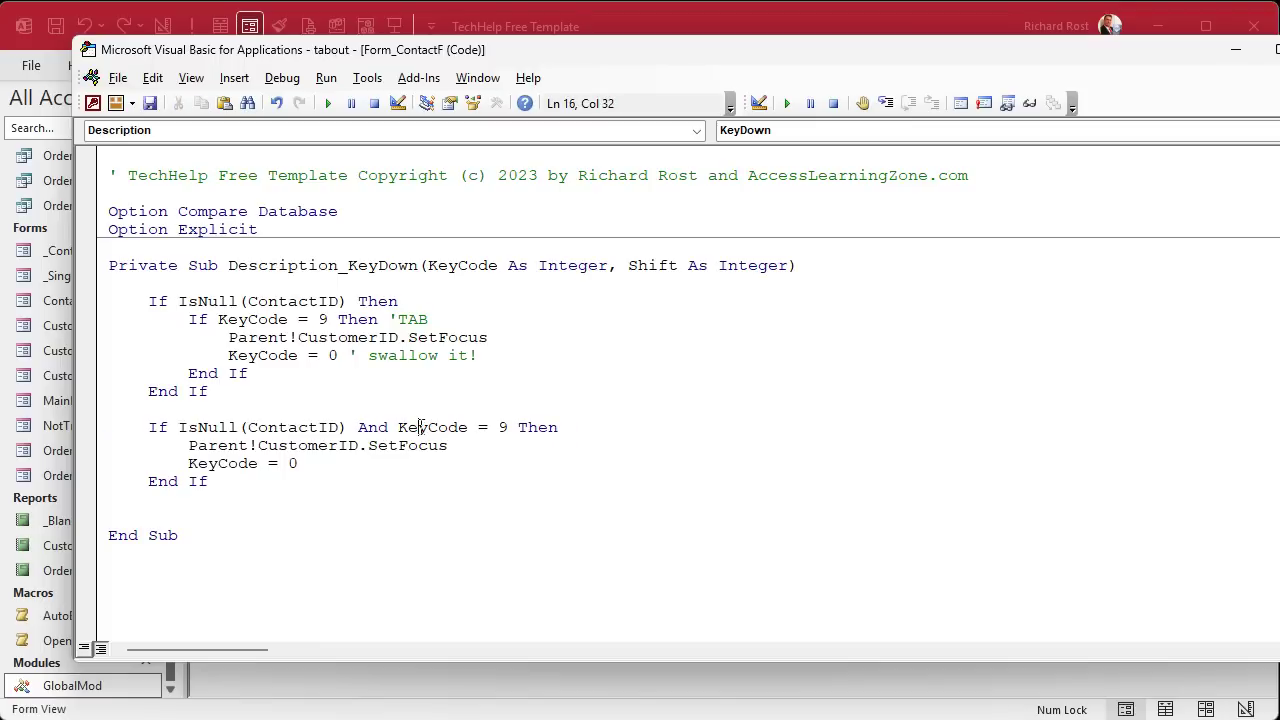
pyautogui.moveTo(398, 427); pyautogui.dragTo(530, 420)
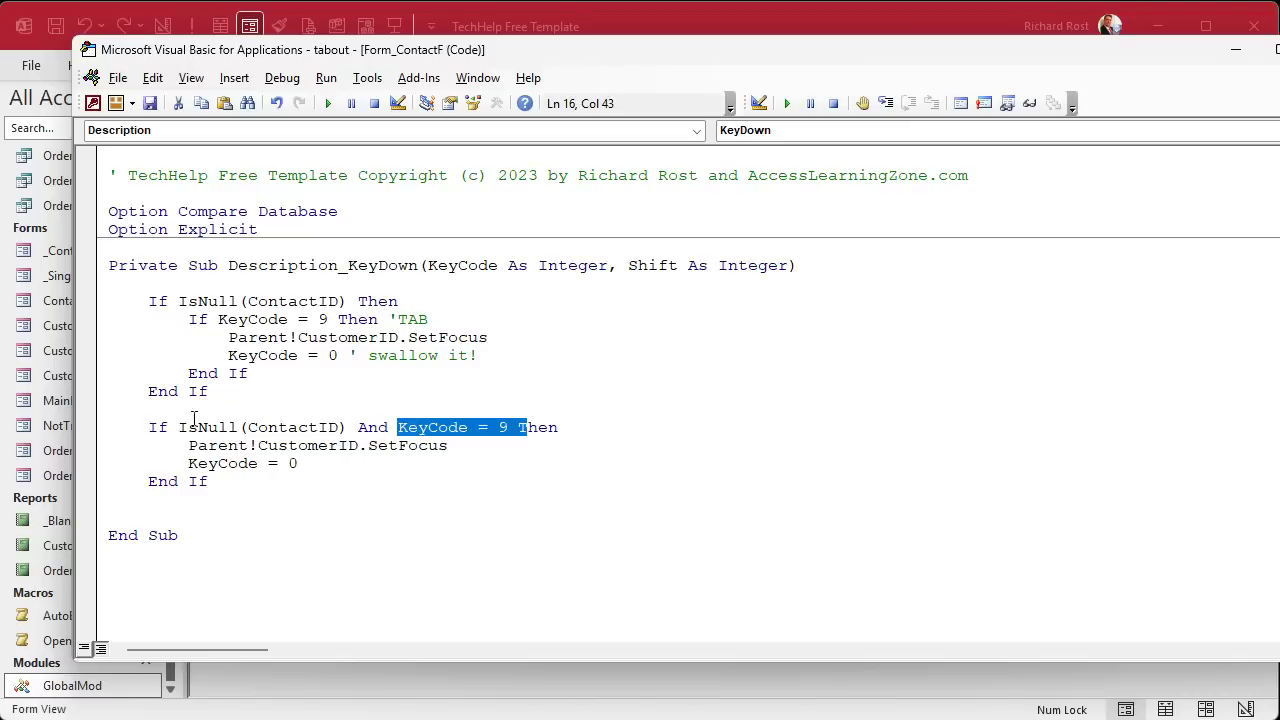
pyautogui.moveTo(178, 427); pyautogui.dragTo(358, 429)
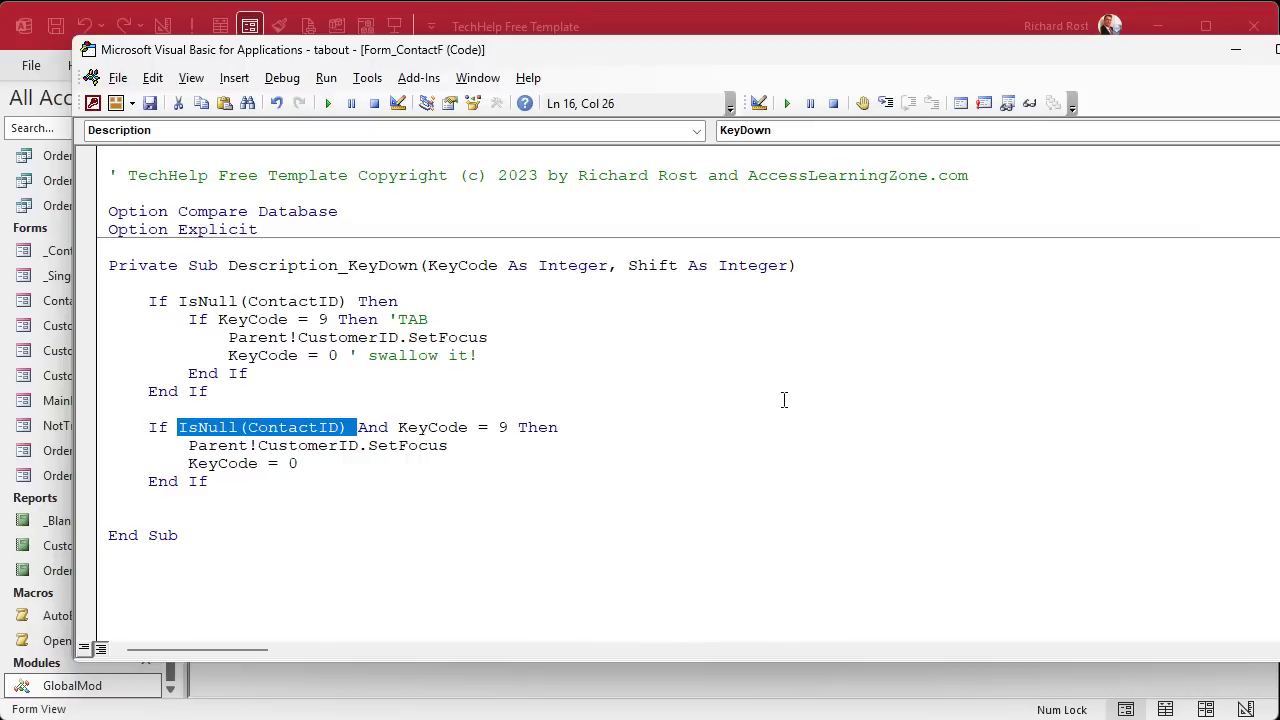
pyautogui.doubleClick(307, 428)
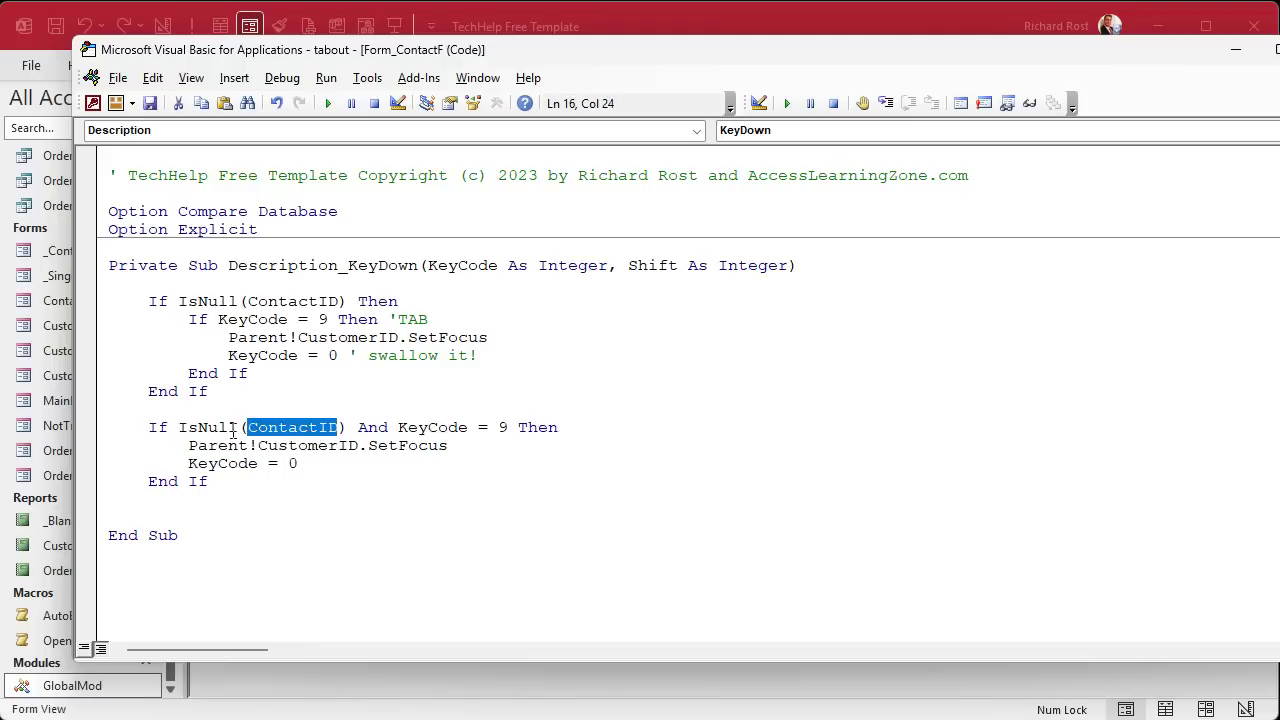
pyautogui.click(436, 428)
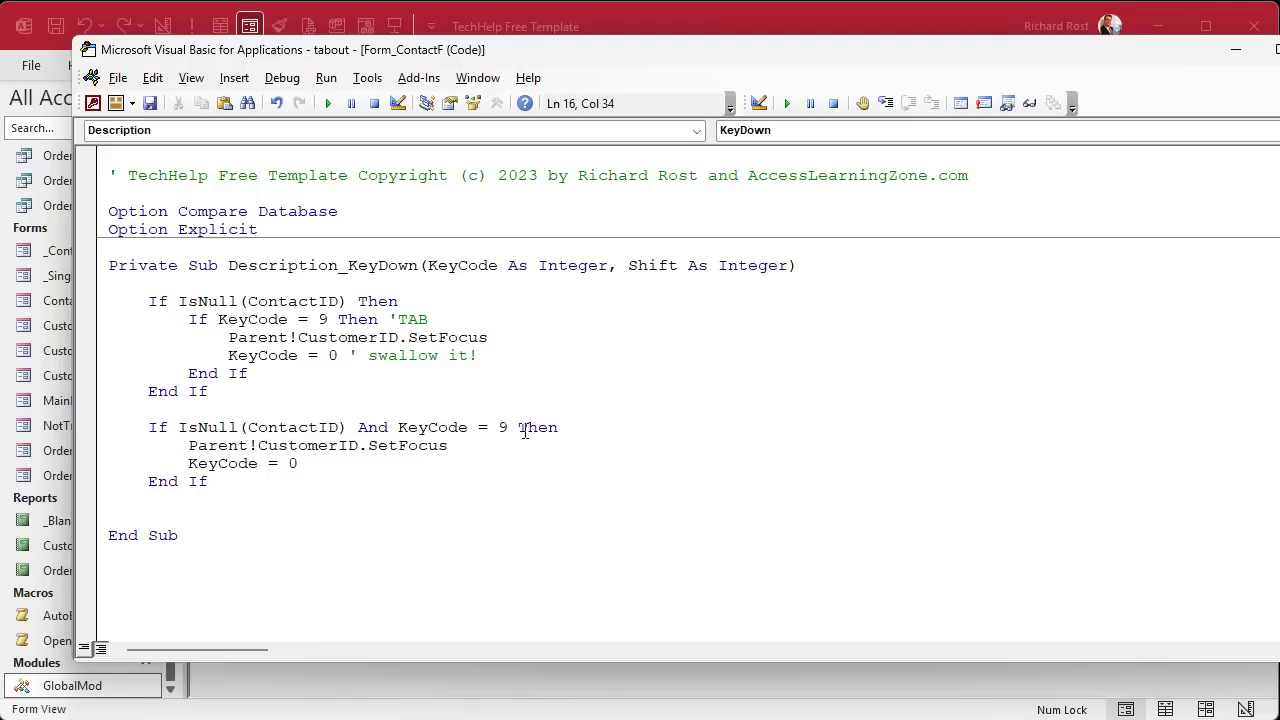
# Step: Compare the original nested IsNull(ContactID) check with the combined If block
pyautogui.click(148, 301)
pyautogui.keyDown('shift'); pyautogui.click(368, 390); pyautogui.keyUp('shift')
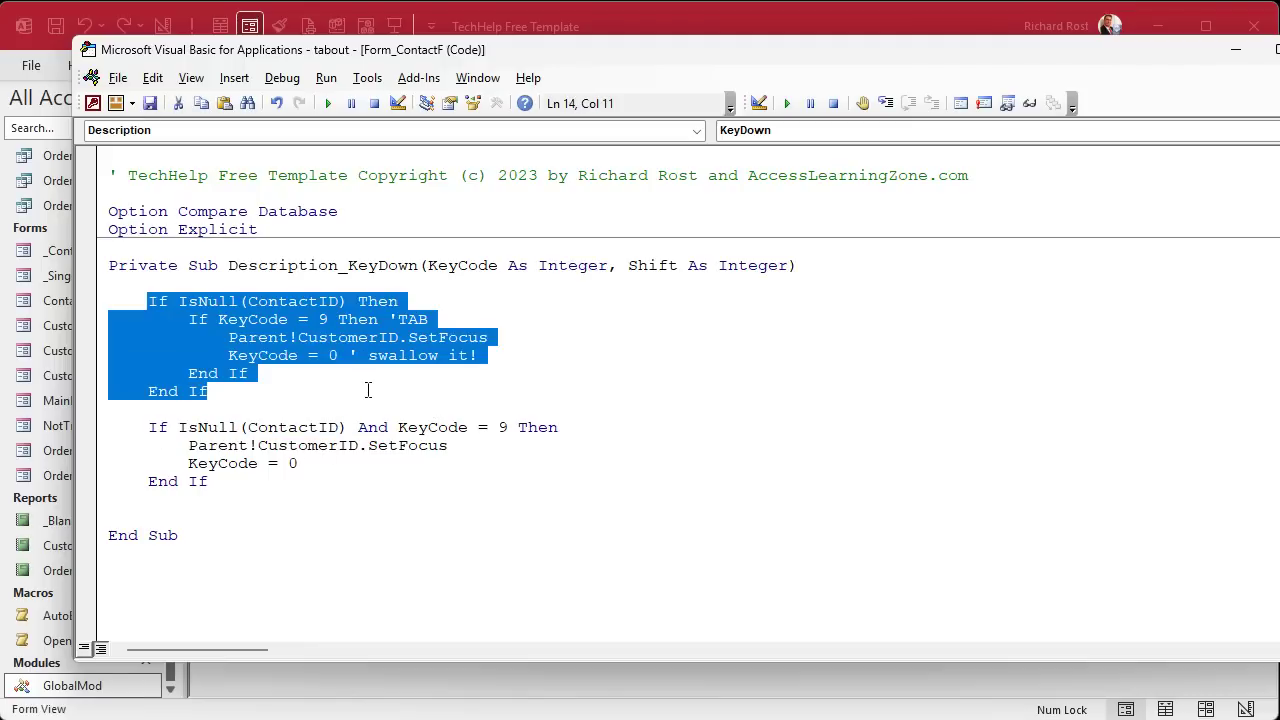
pyautogui.click(230, 301)
pyautogui.click(298, 319)
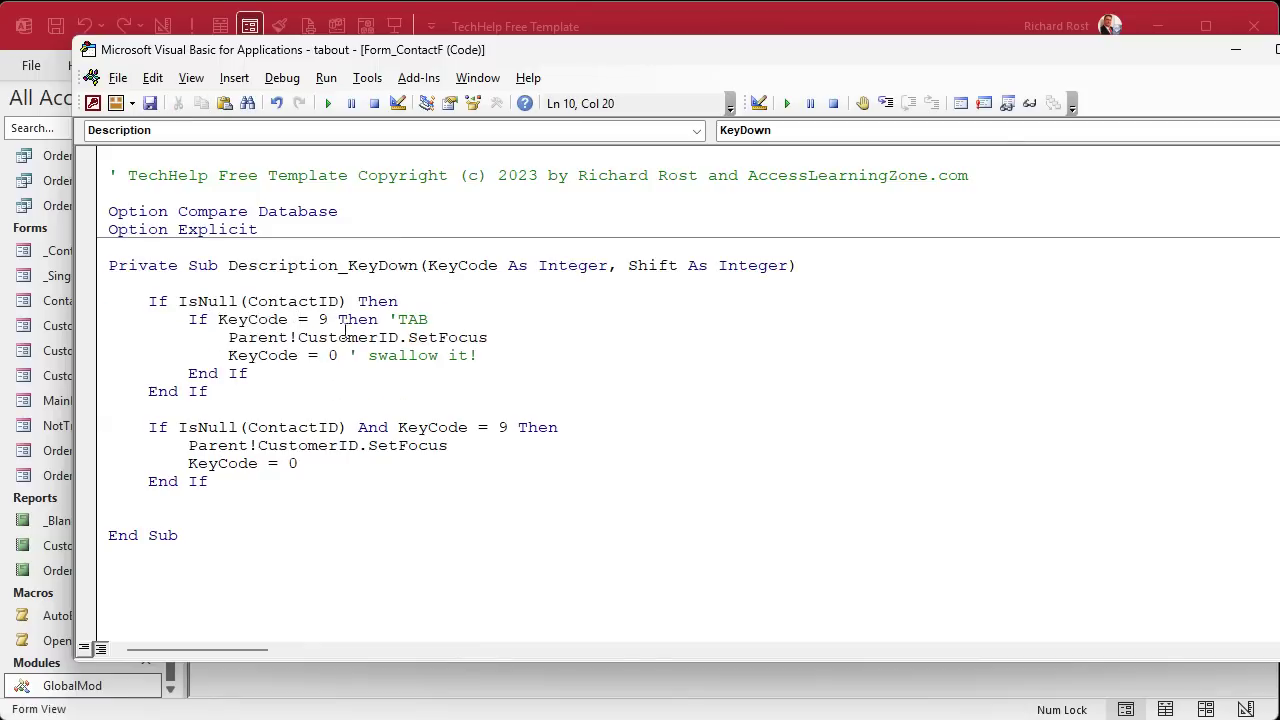
pyautogui.doubleClick(302, 303)
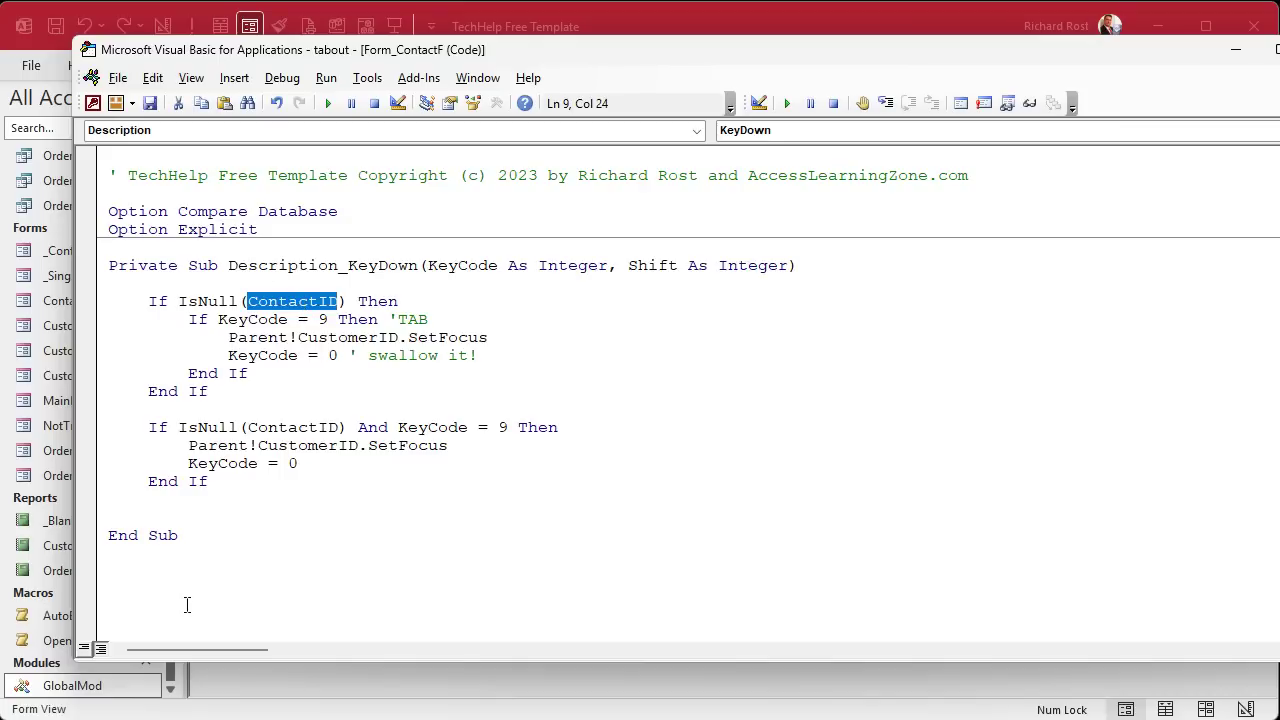
pyautogui.moveTo(148, 428); pyautogui.dragTo(390, 481)
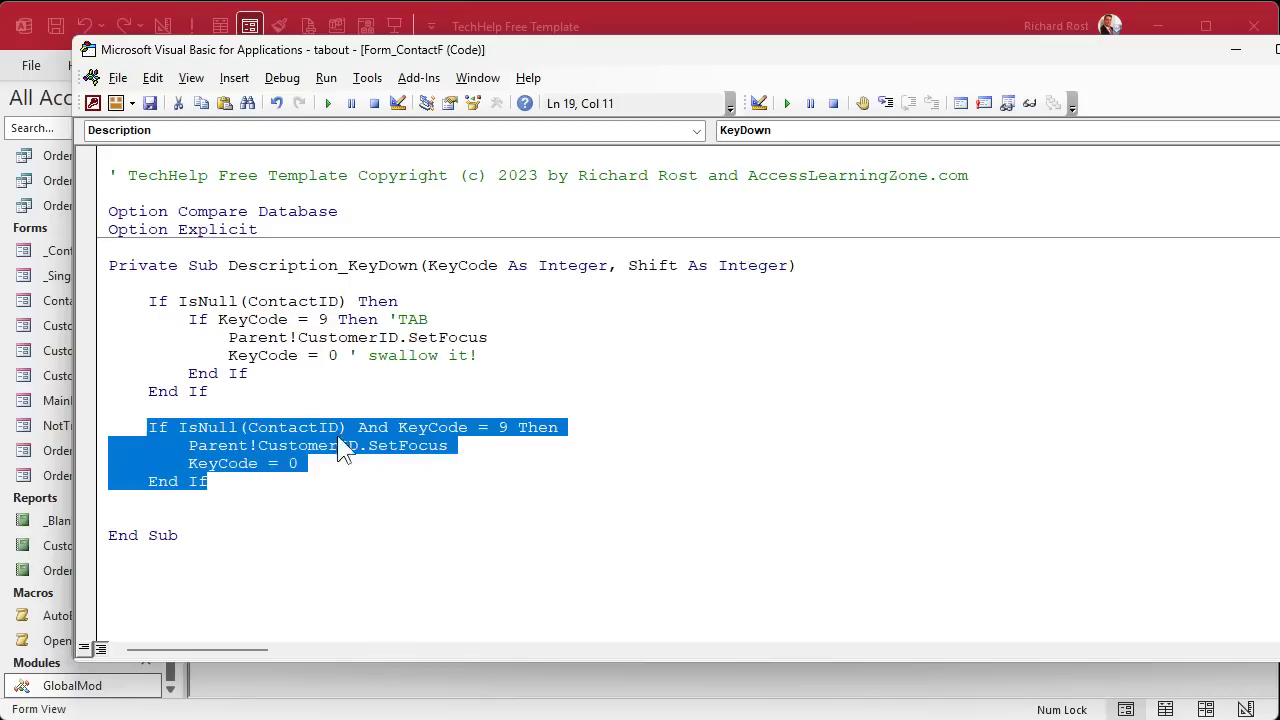
pyautogui.click(297, 428)
pyautogui.click(440, 427)
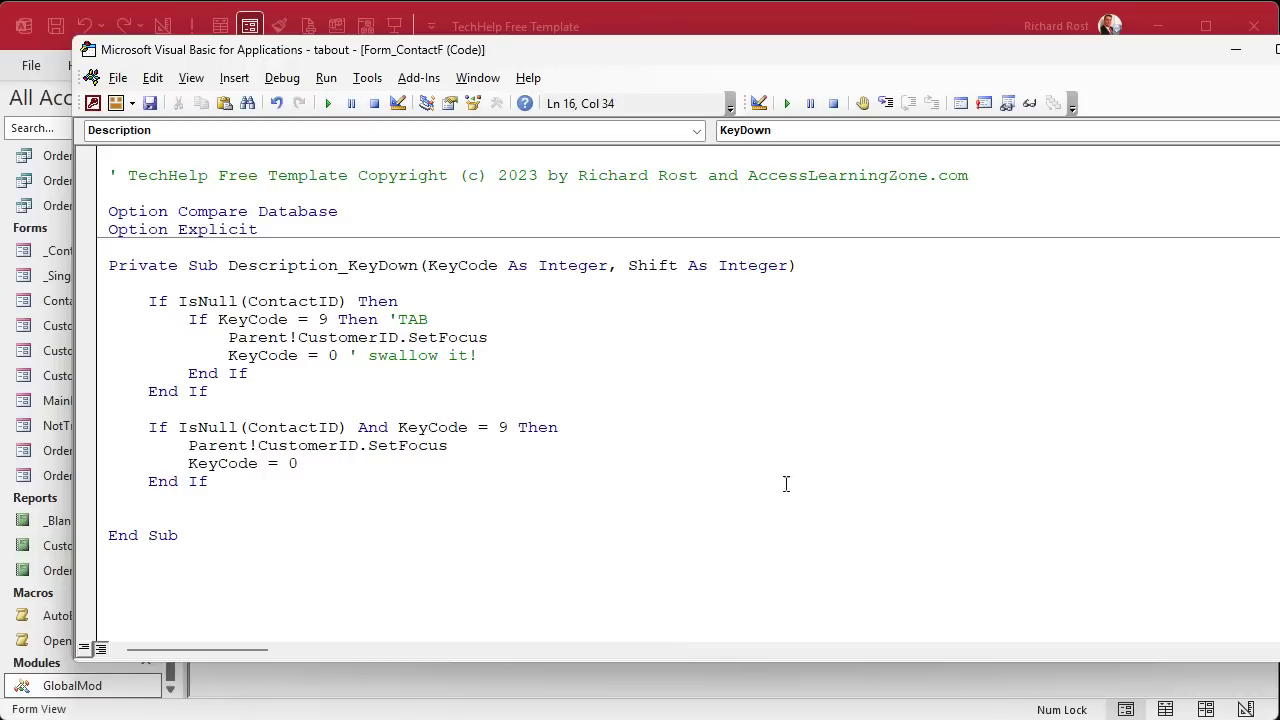
# Step: Delete the combined If block along with the blank line above it
pyautogui.moveTo(257, 409); pyautogui.dragTo(455, 503)
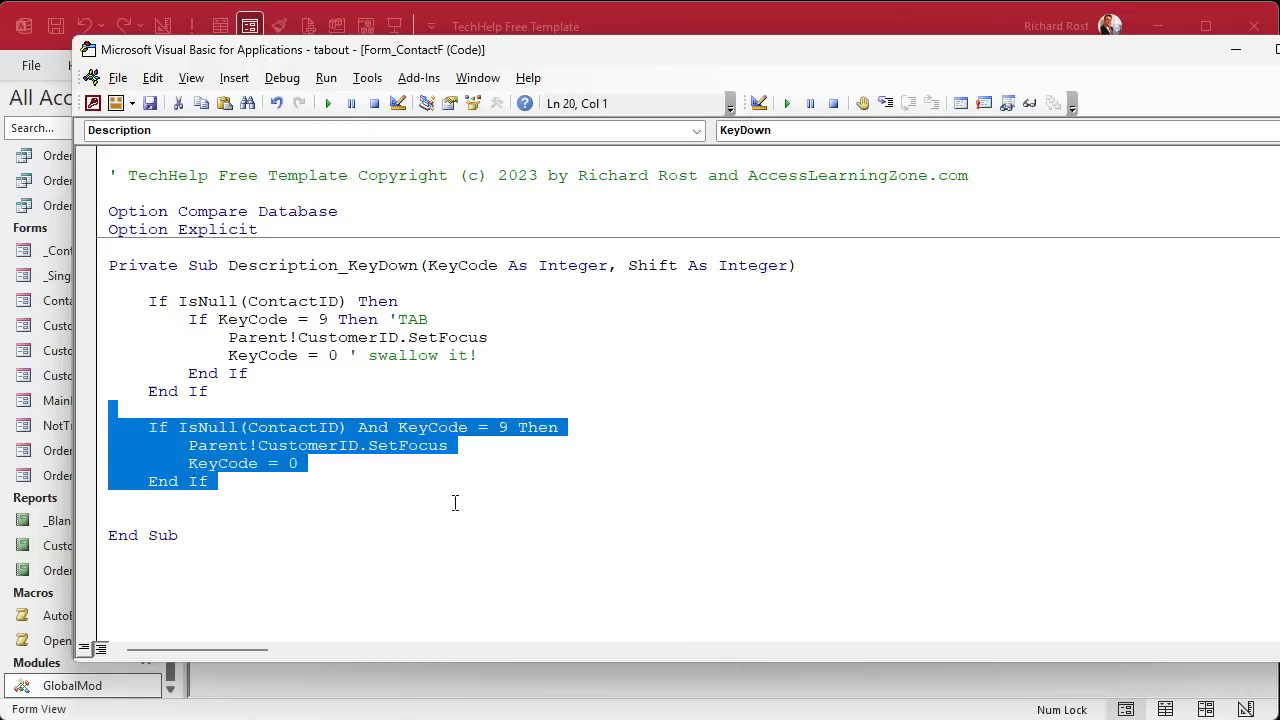
pyautogui.press('BackSpace')
pyautogui.press('BackSpace')
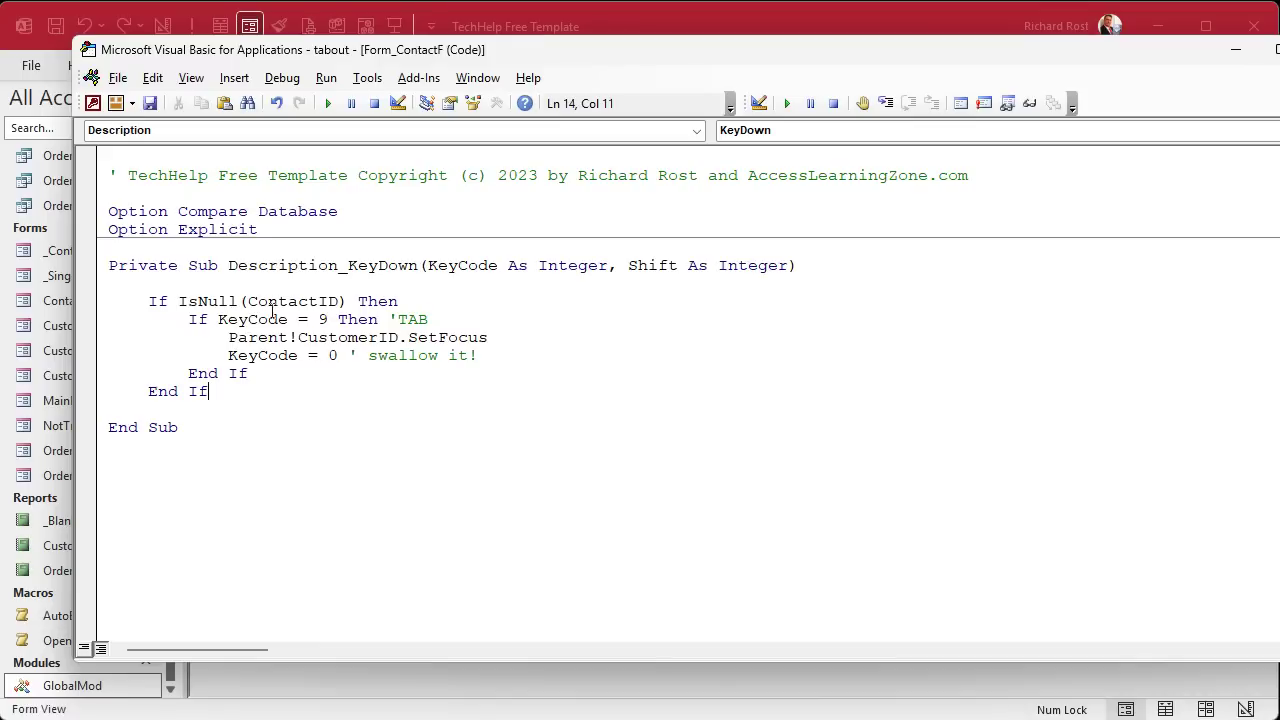
pyautogui.click(269, 301)
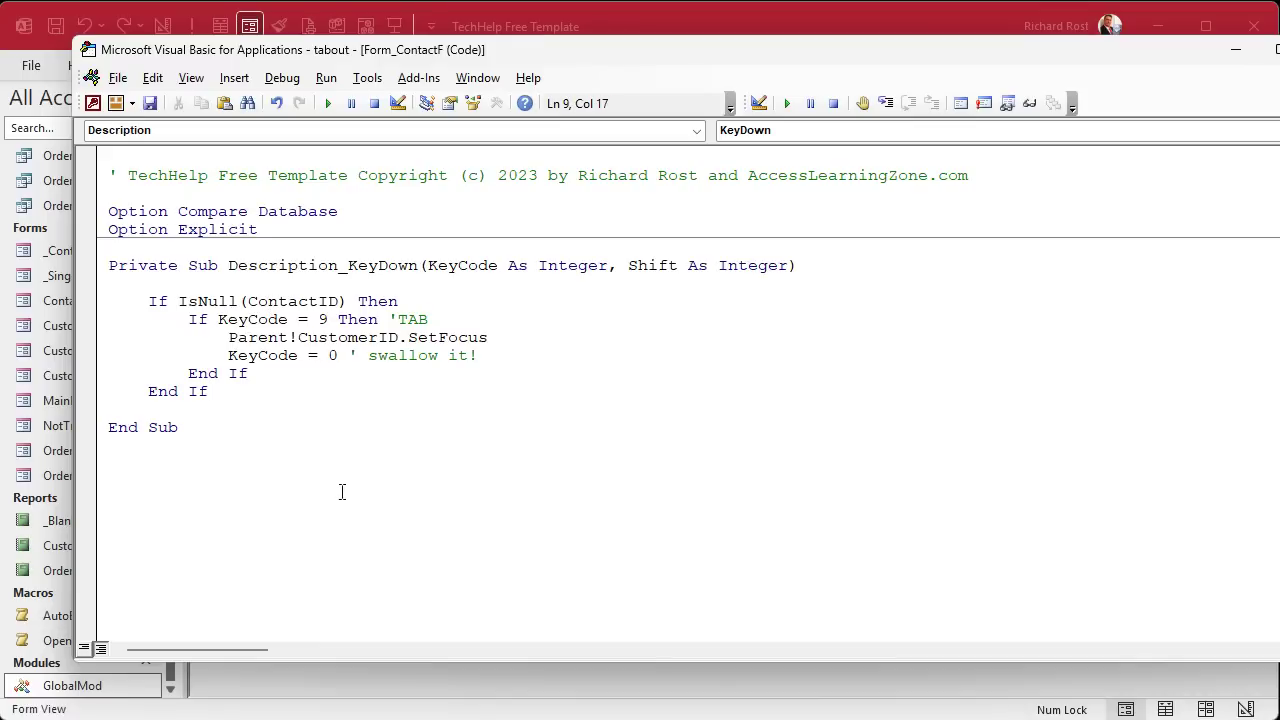